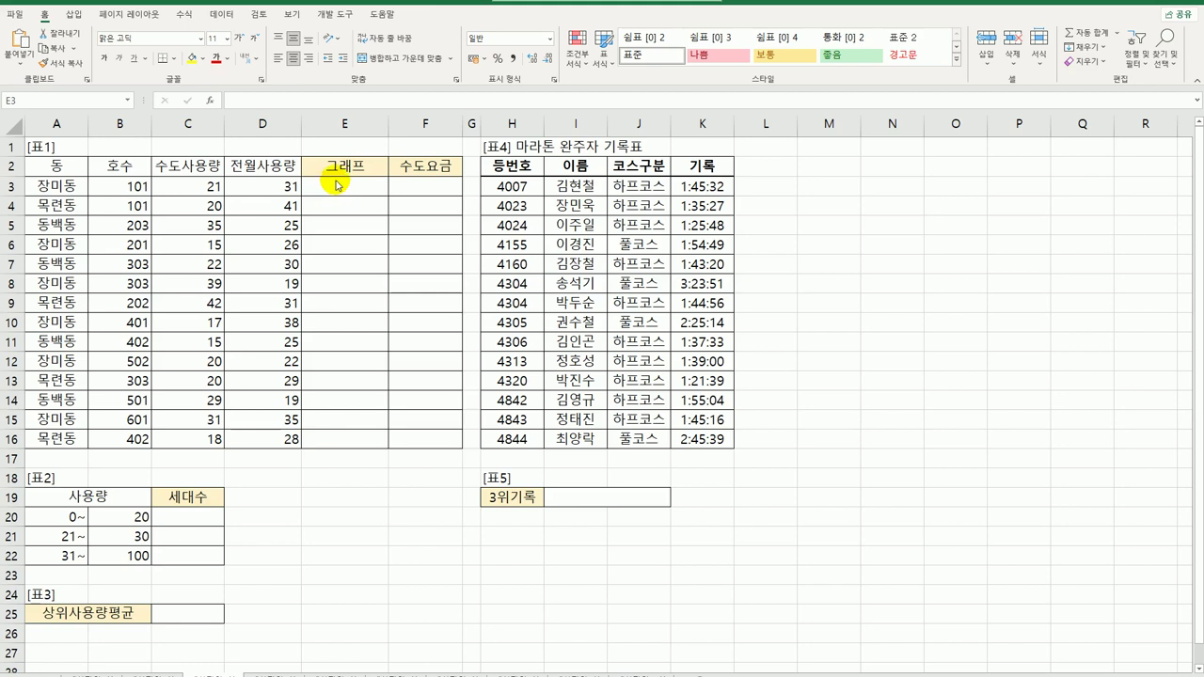
# Step: Enter =(C3-D3)/10 in cell E3 of the 그래프 column and fill it down to E16
pyautogui.moveTo(335, 187); pyautogui.dragTo(346, 438)
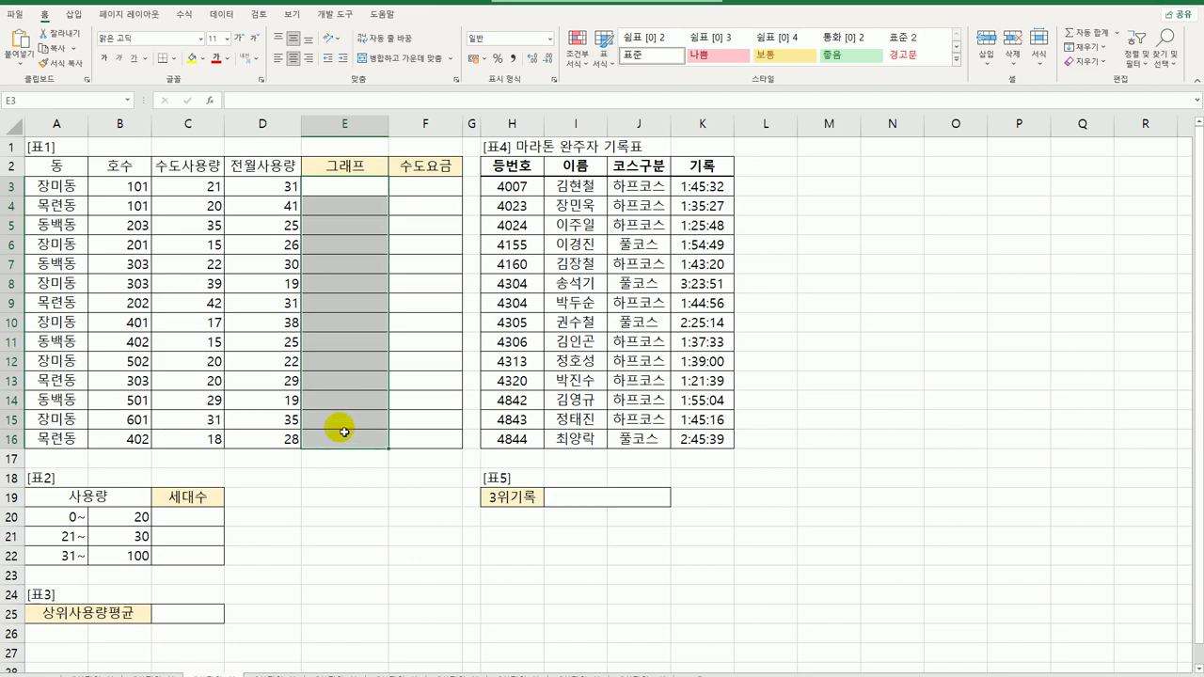
pyautogui.click(193, 188)
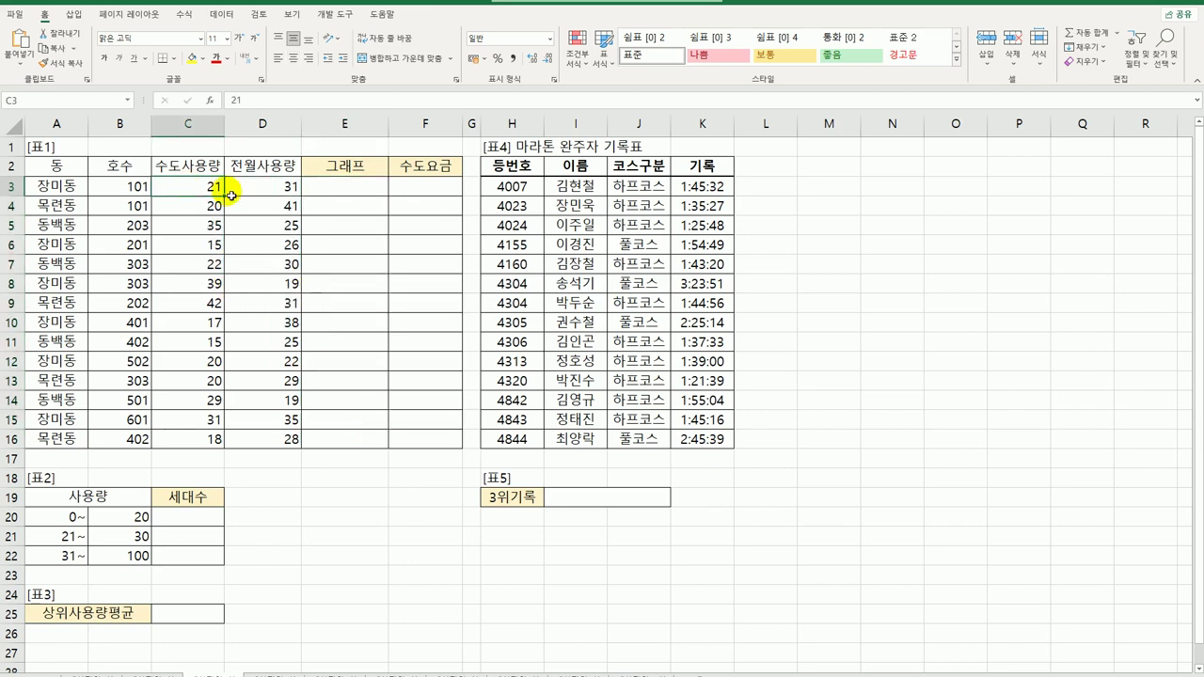
pyautogui.click(280, 193)
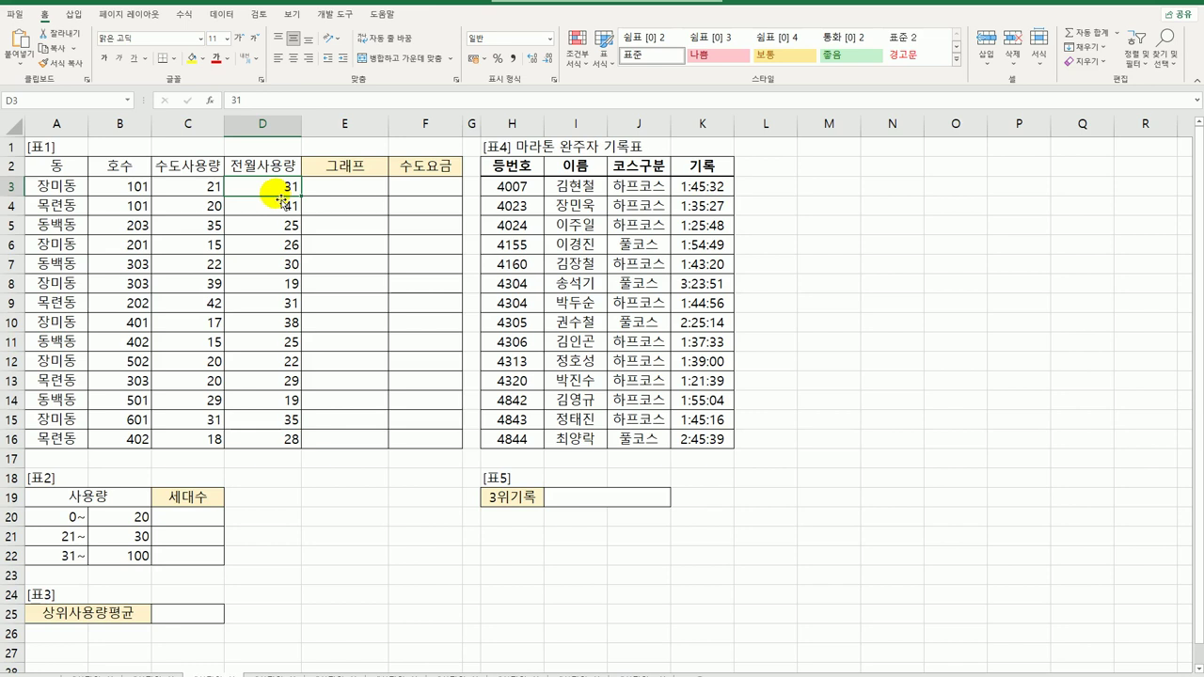
pyautogui.click(333, 193)
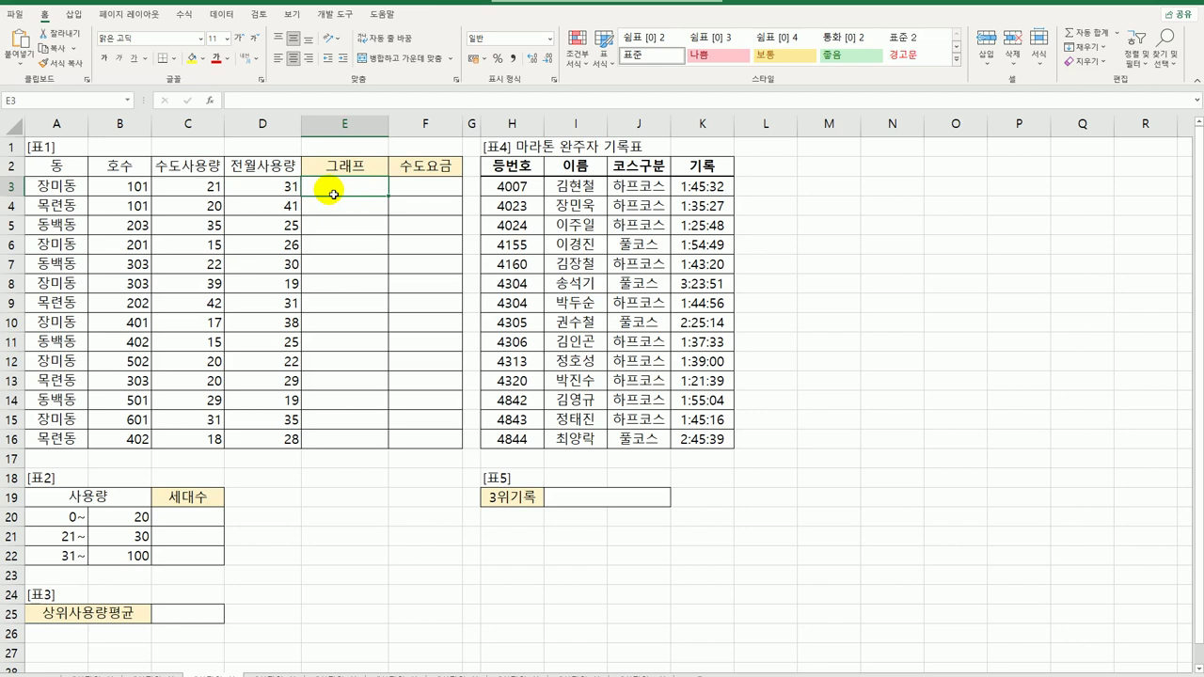
pyautogui.write('=')
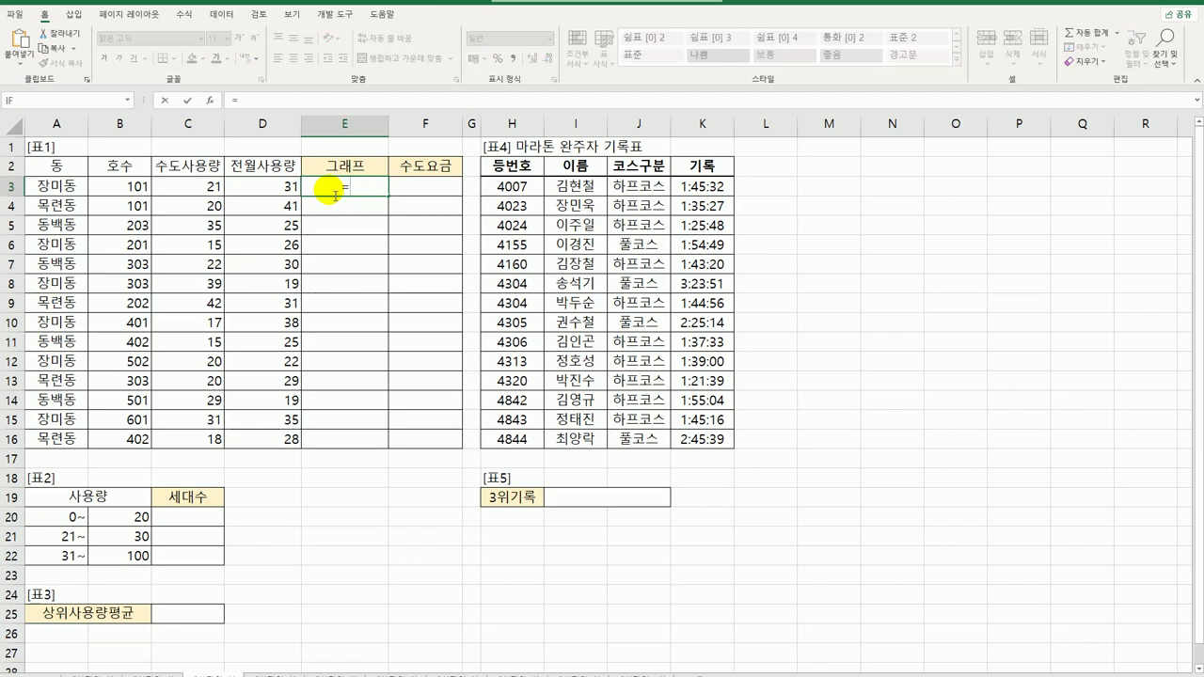
pyautogui.write('(')
pyautogui.press('Left')
pyautogui.press('Left')
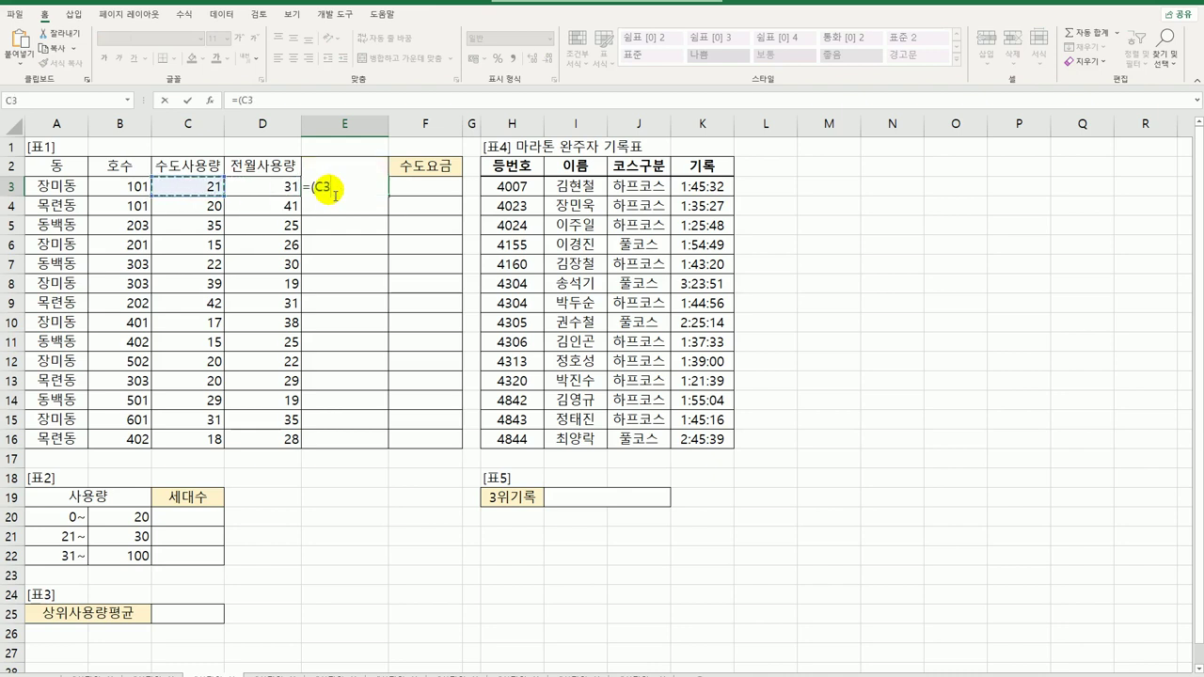
pyautogui.write('-')
pyautogui.press('Left')
pyautogui.write(')')
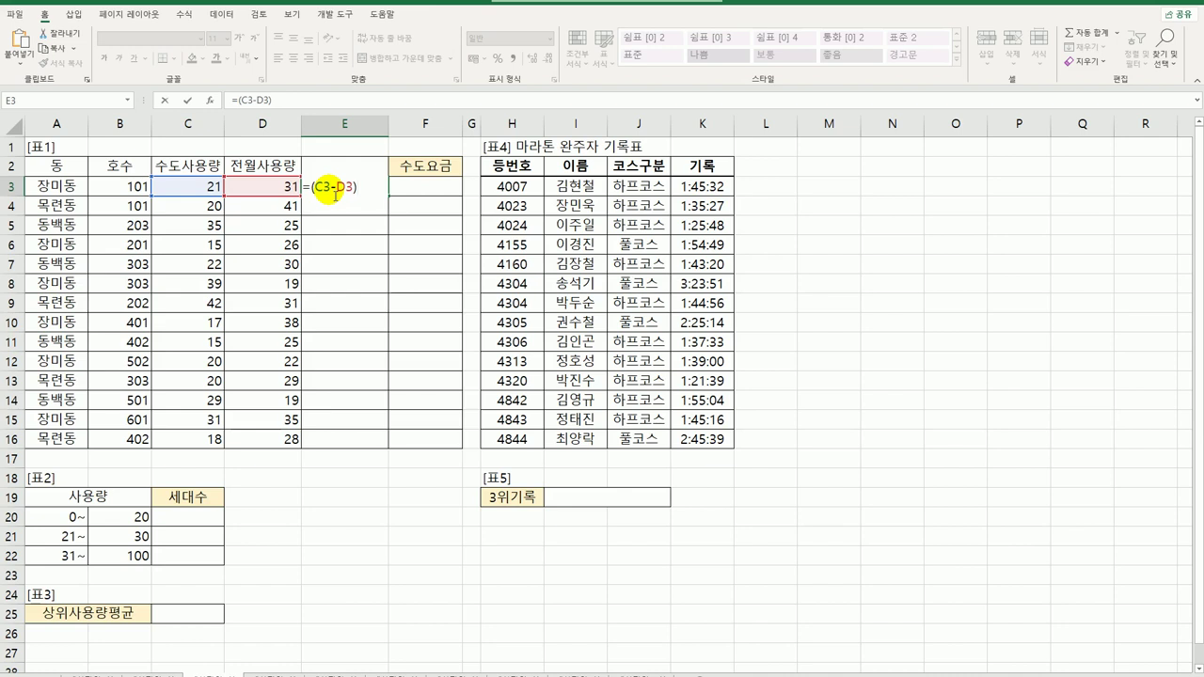
pyautogui.write('/10')
pyautogui.hotkey('ctrl', 'Return')
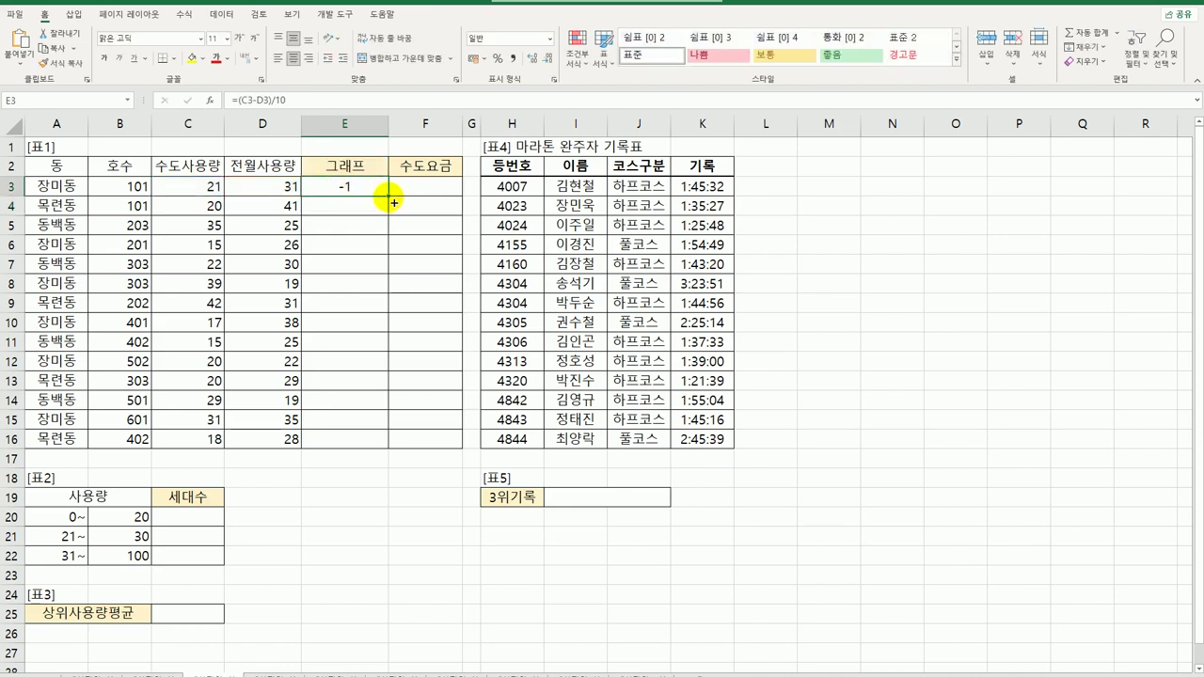
pyautogui.moveTo(389, 194); pyautogui.dragTo(383, 450)
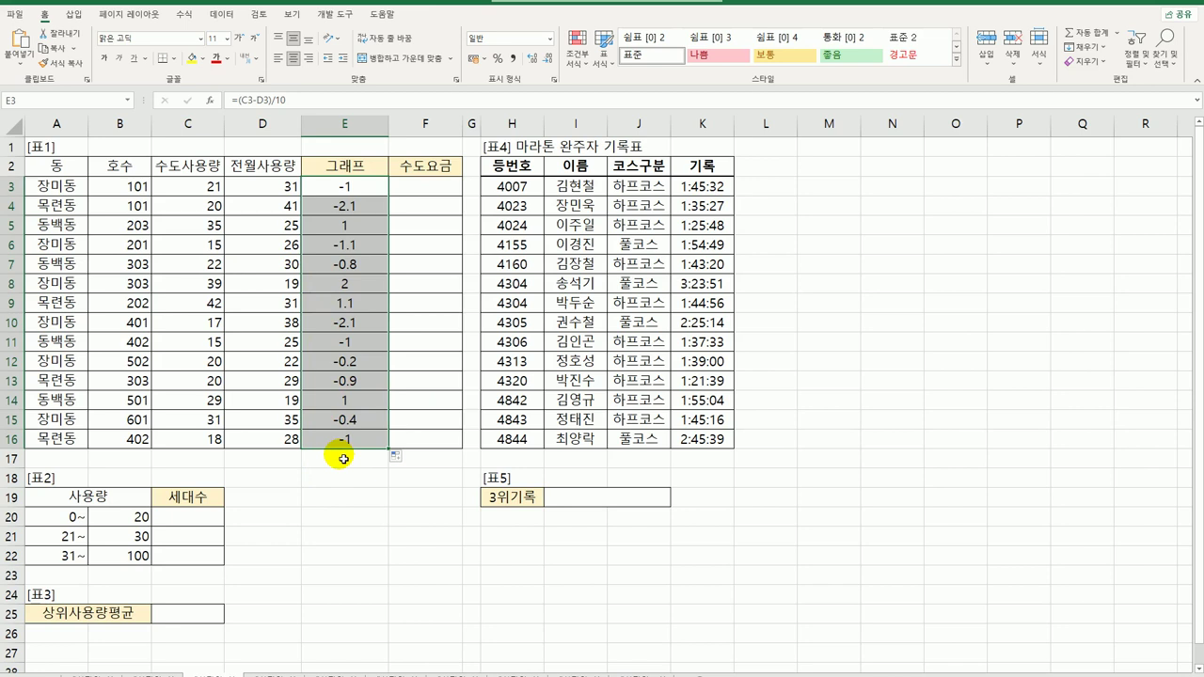
# Step: Examine the calculated values in the 그래프 column, cells E3 to E16, for whole and decimal results
pyautogui.click(349, 227)
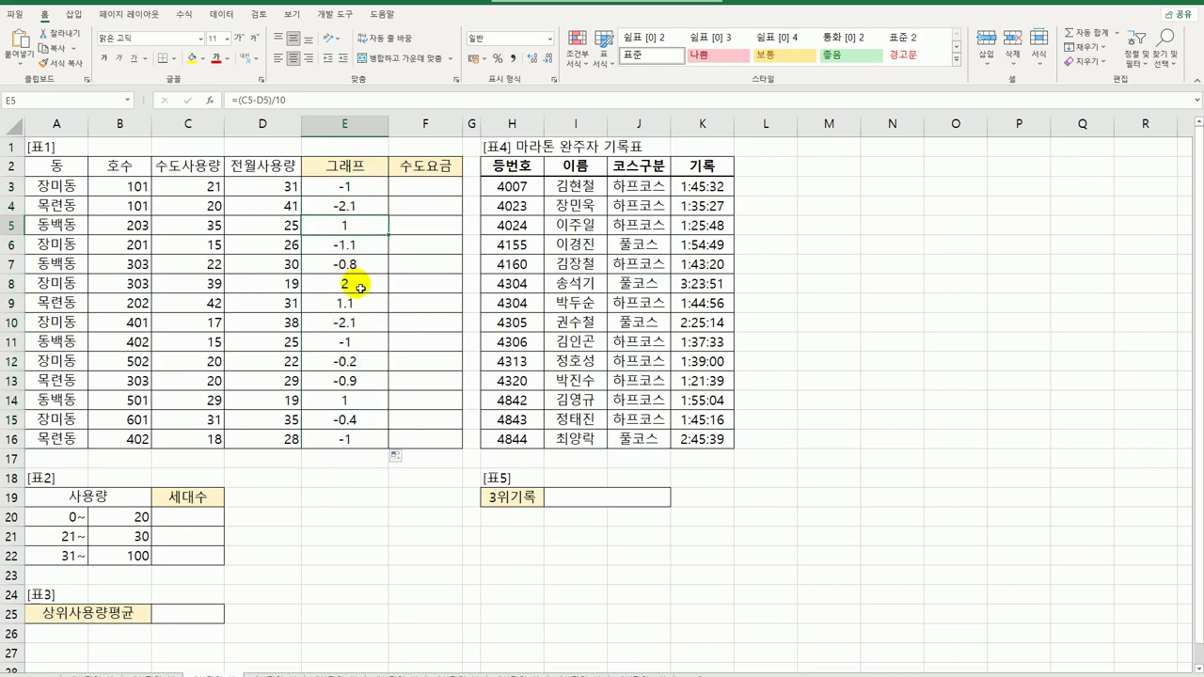
pyautogui.press('Down')
pyautogui.press('Down')
pyautogui.press('Down')
pyautogui.press('Down')
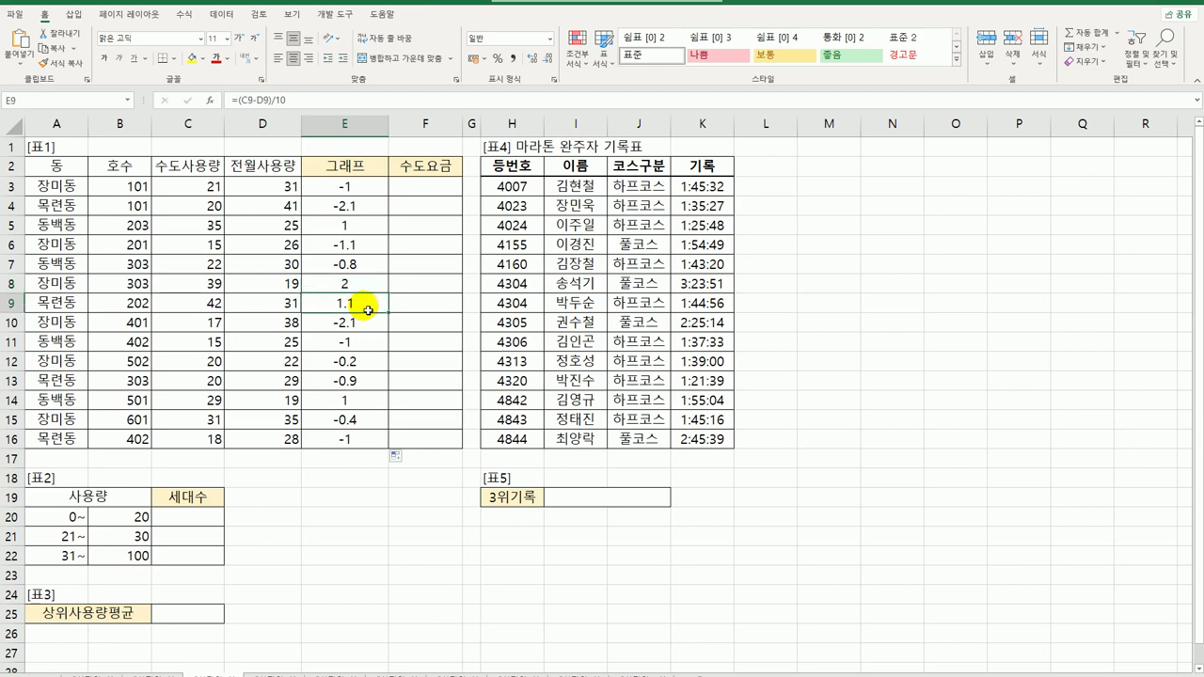
pyautogui.click(356, 401)
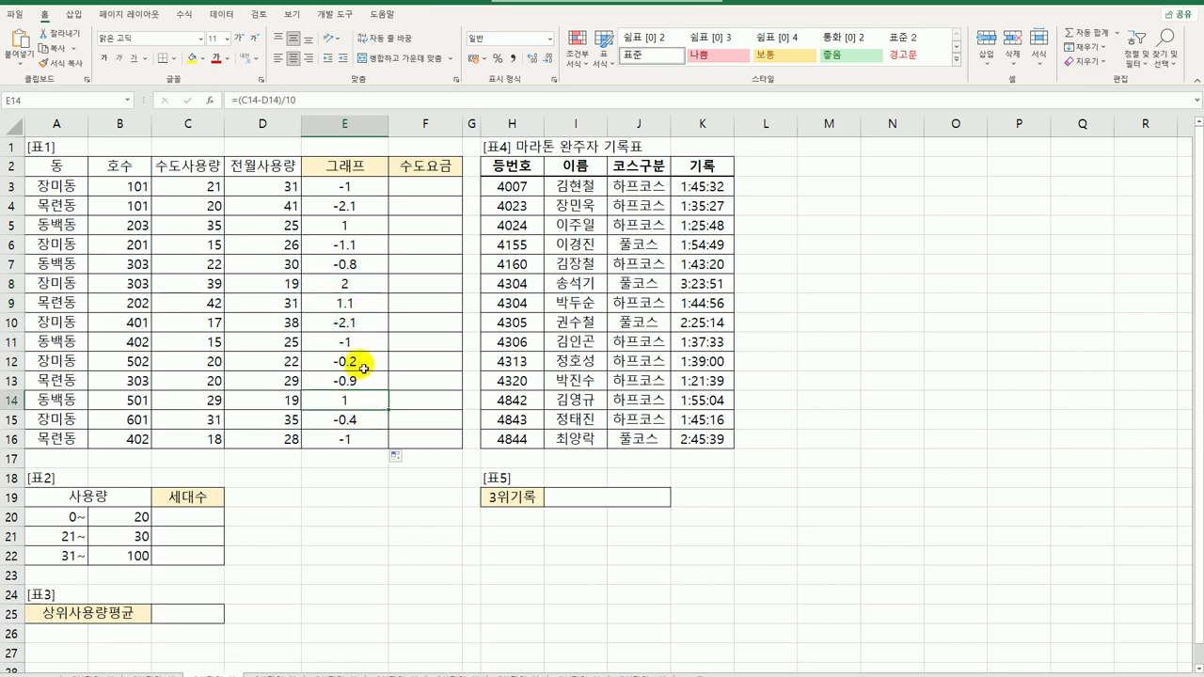
pyautogui.moveTo(344, 186); pyautogui.dragTo(348, 439)
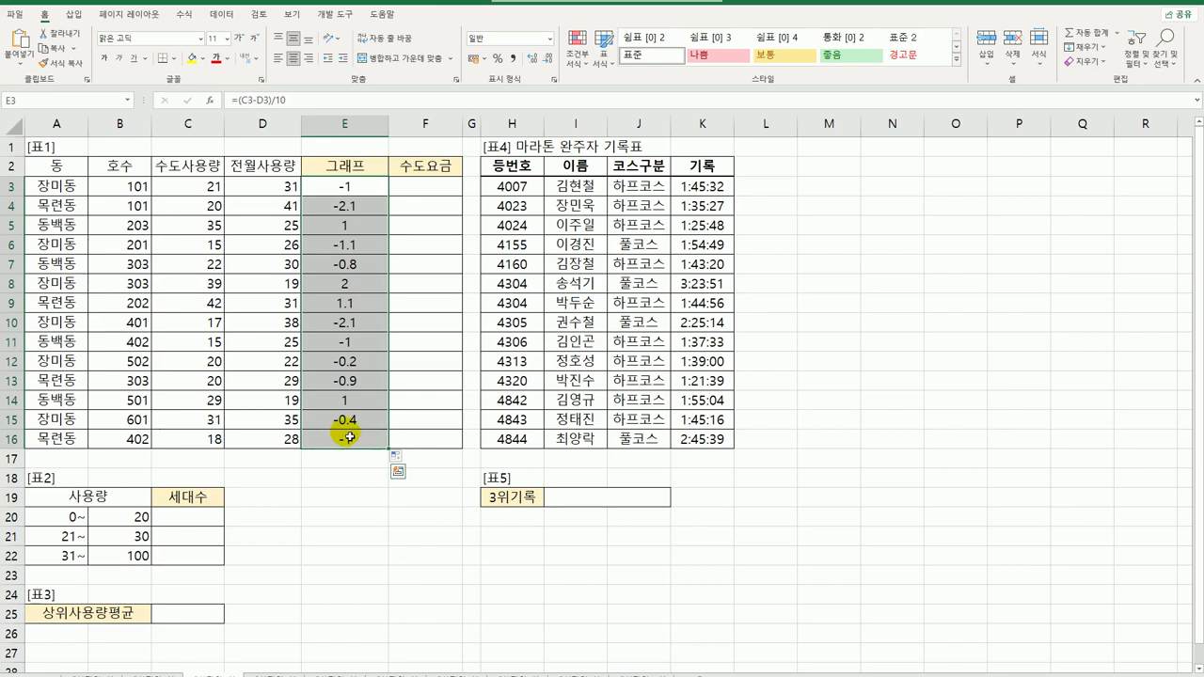
pyautogui.click(388, 195)
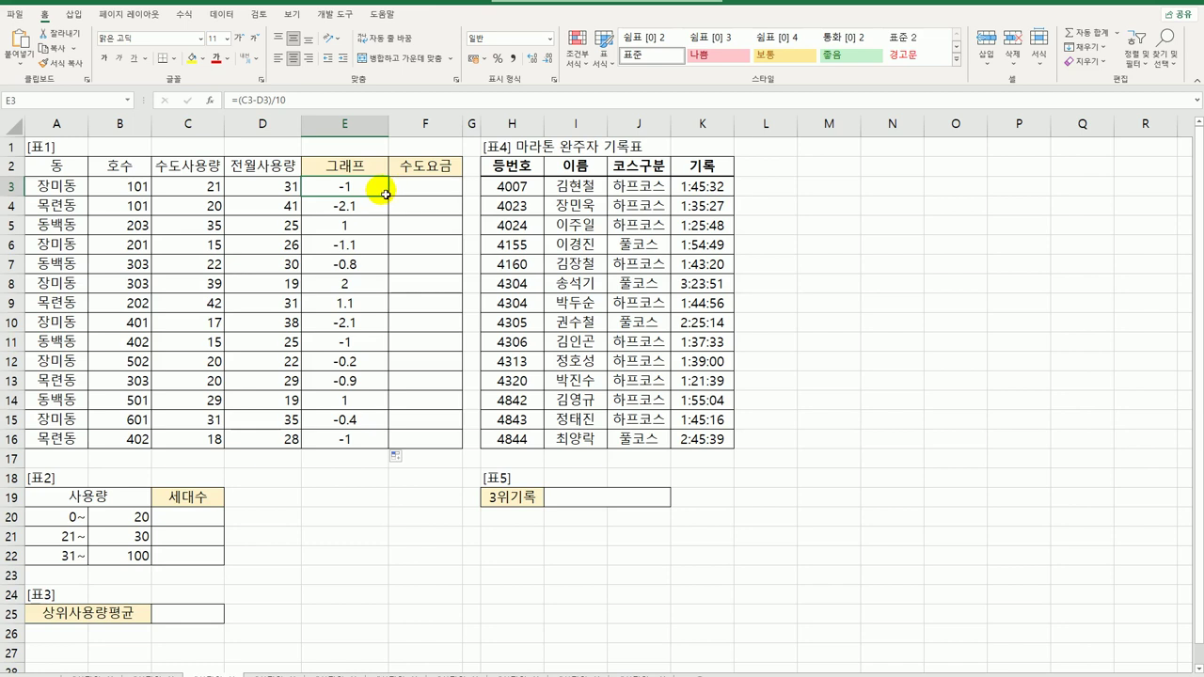
pyautogui.moveTo(373, 194); pyautogui.dragTo(349, 438)
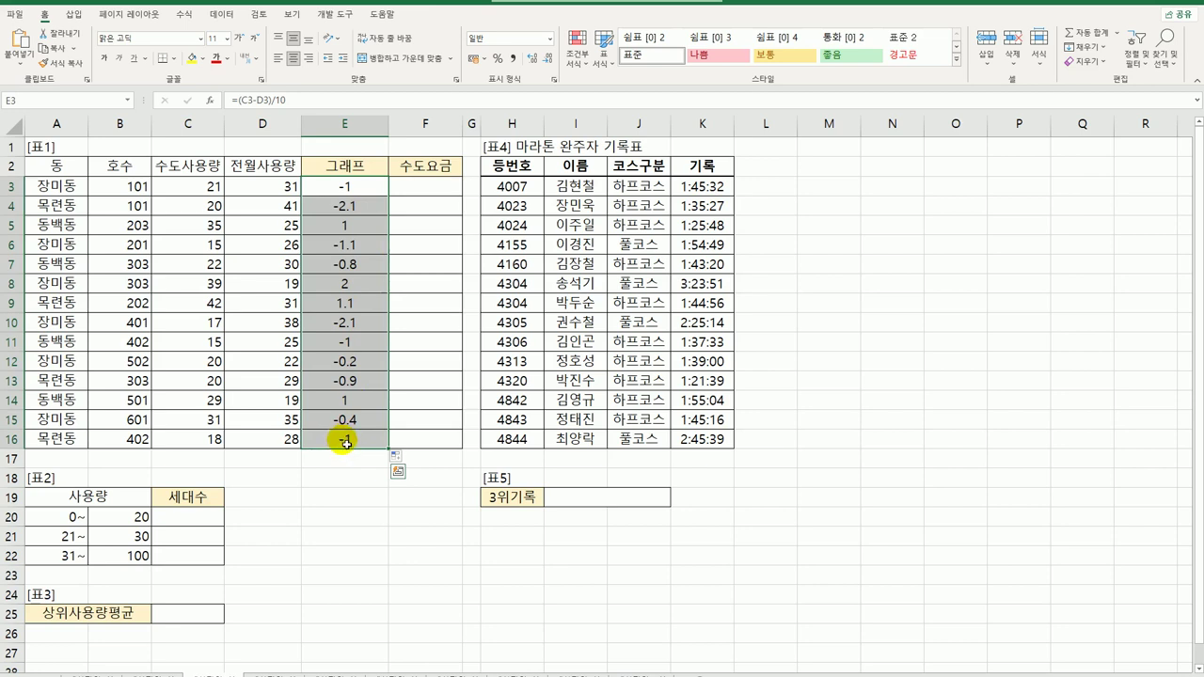
pyautogui.click(344, 188)
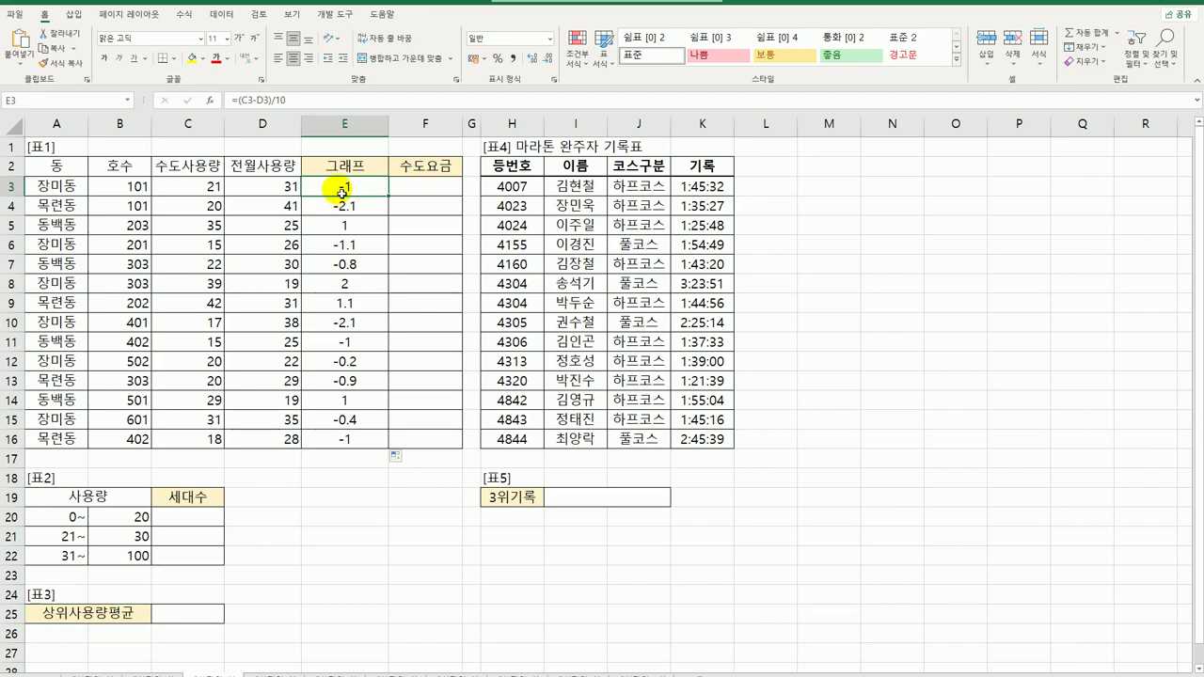
# Step: Edit the formula in E3 to put the TRUNC function in front of (C3-D3)/10
pyautogui.doubleClick(331, 188)
pyautogui.press('Left')
pyautogui.press('Left')
pyautogui.press('Left')
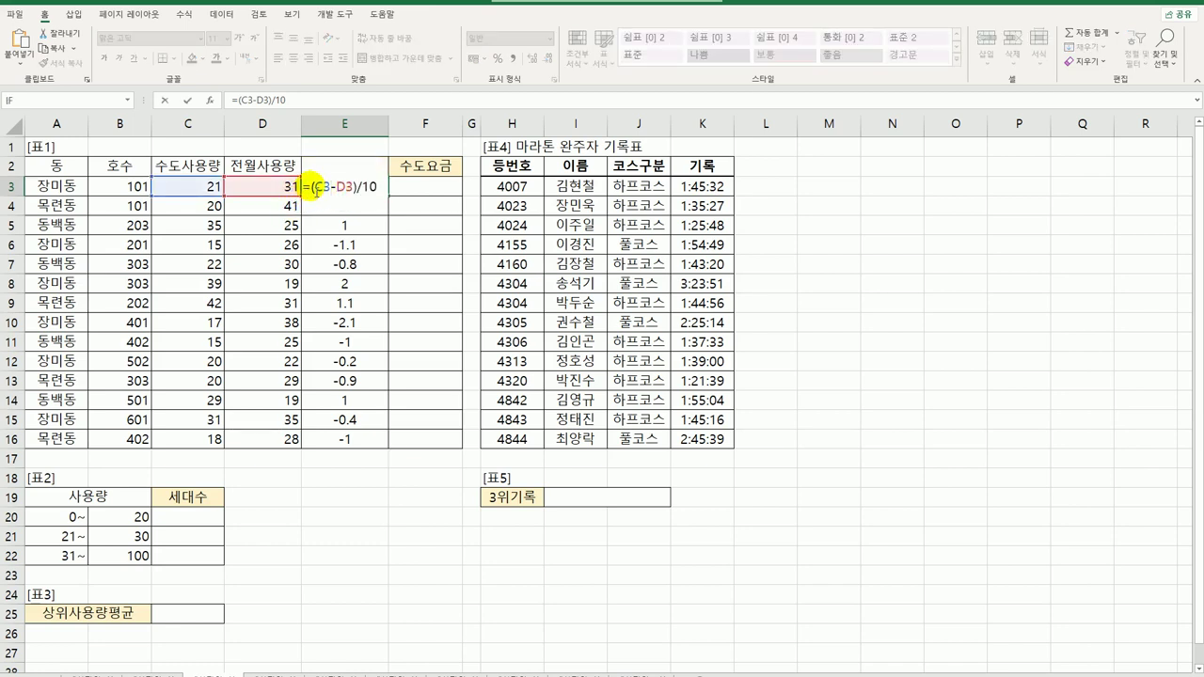
pyautogui.write('trun')
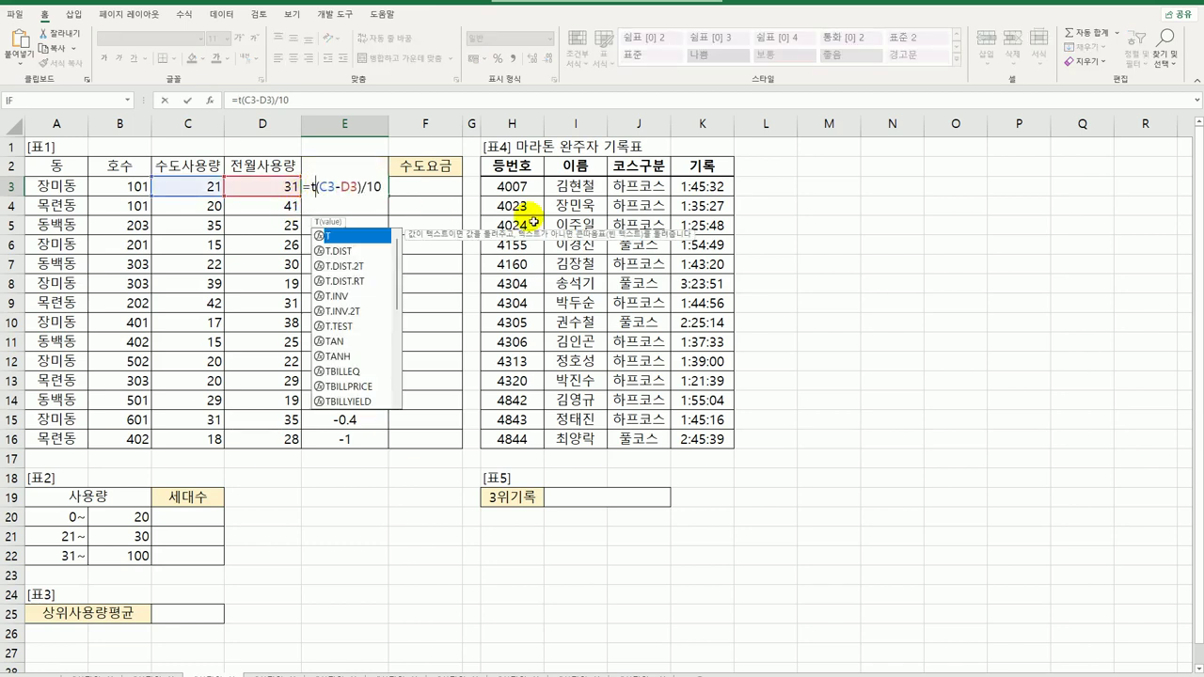
pyautogui.press('Tab')
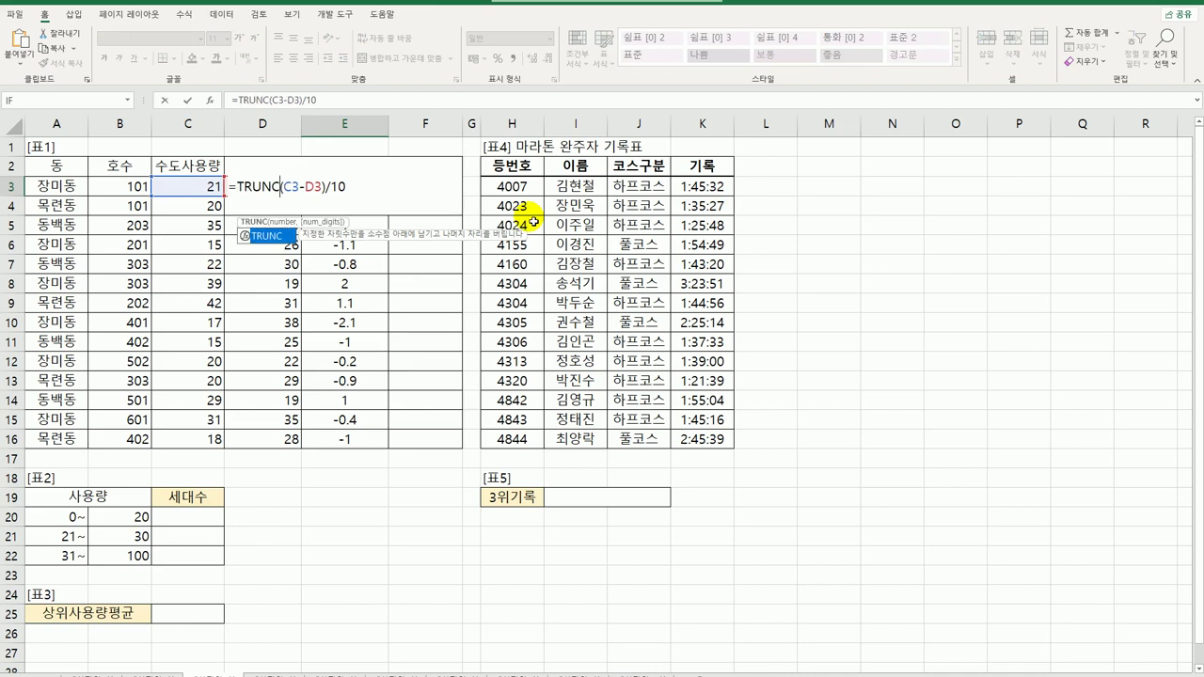
pyautogui.press('End')
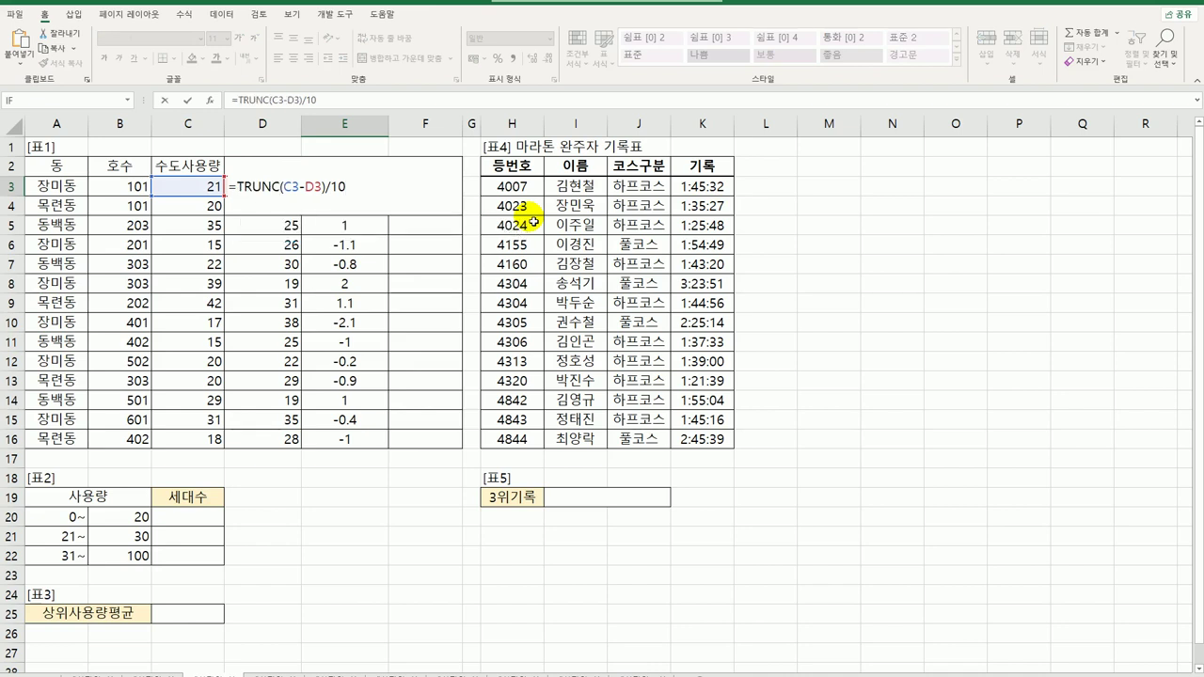
pyautogui.write(',0')
pyautogui.press('BackSpace')
pyautogui.press('BackSpace')
pyautogui.press('Return')
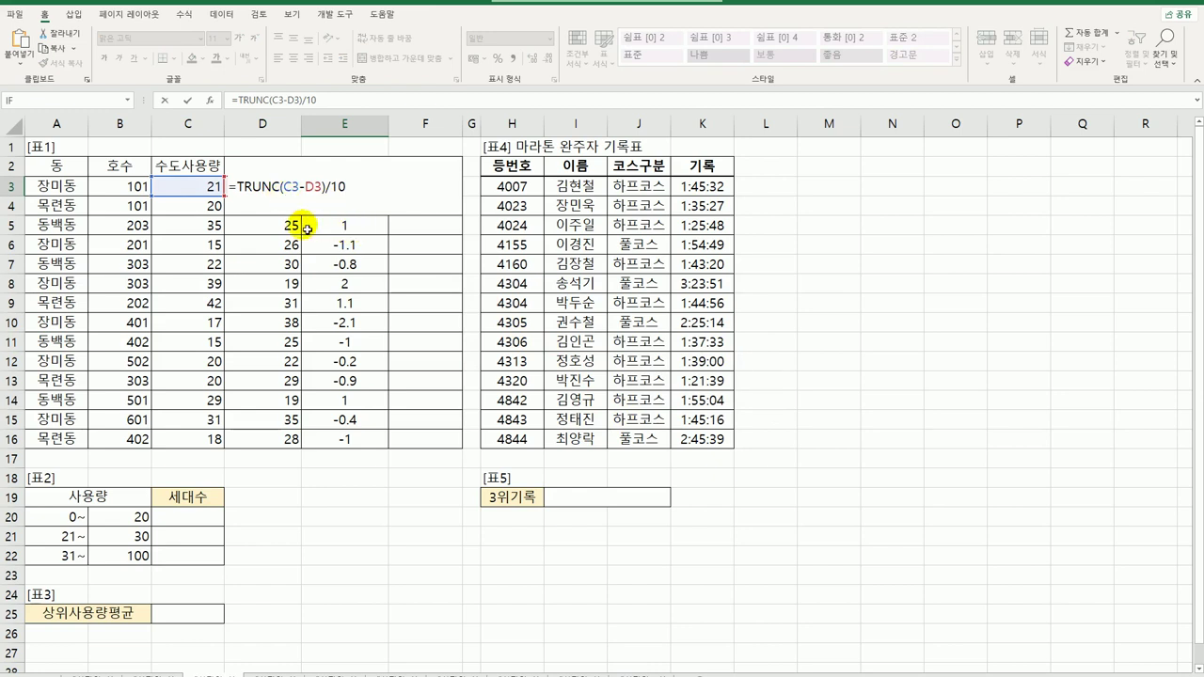
# Step: Complete the E3 formula as =TRUNC((C3-D3)/10) and fill it down to E16
pyautogui.click(282, 187)
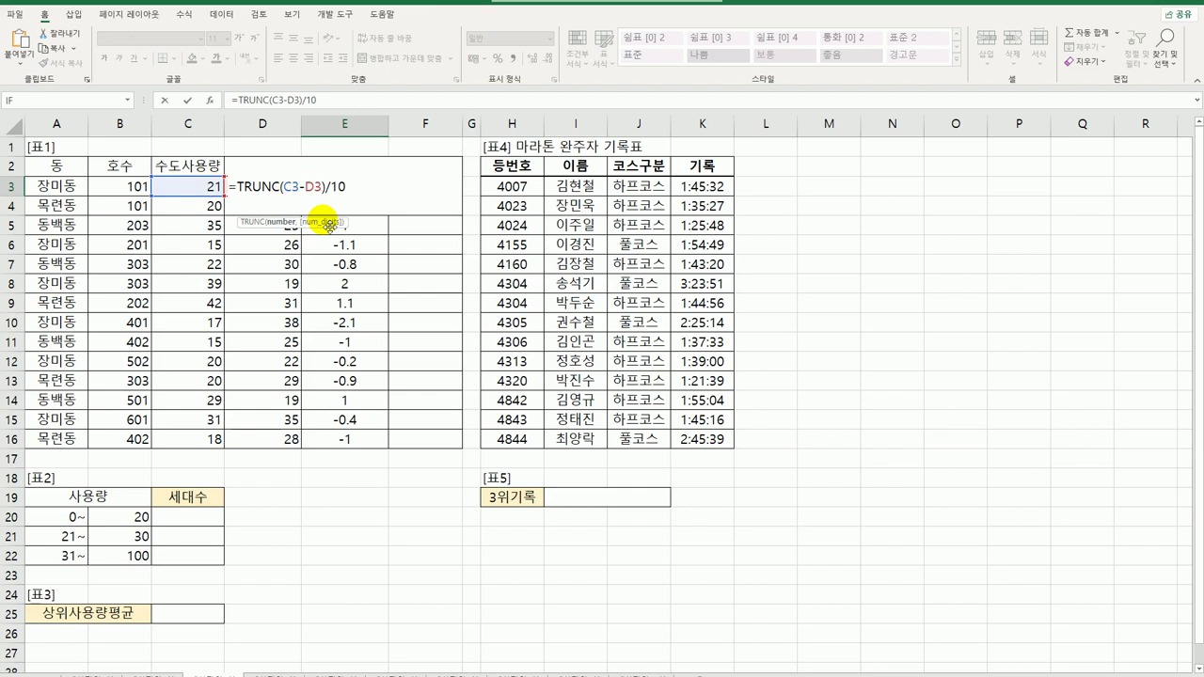
pyautogui.write('(')
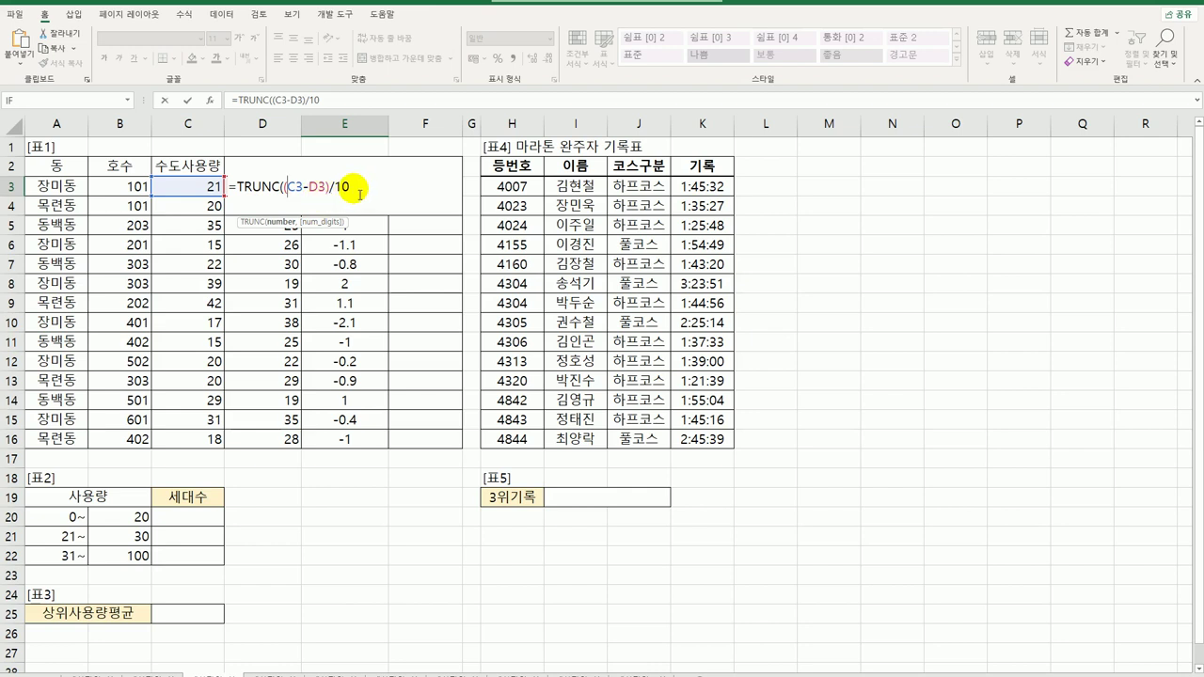
pyautogui.press('Return')
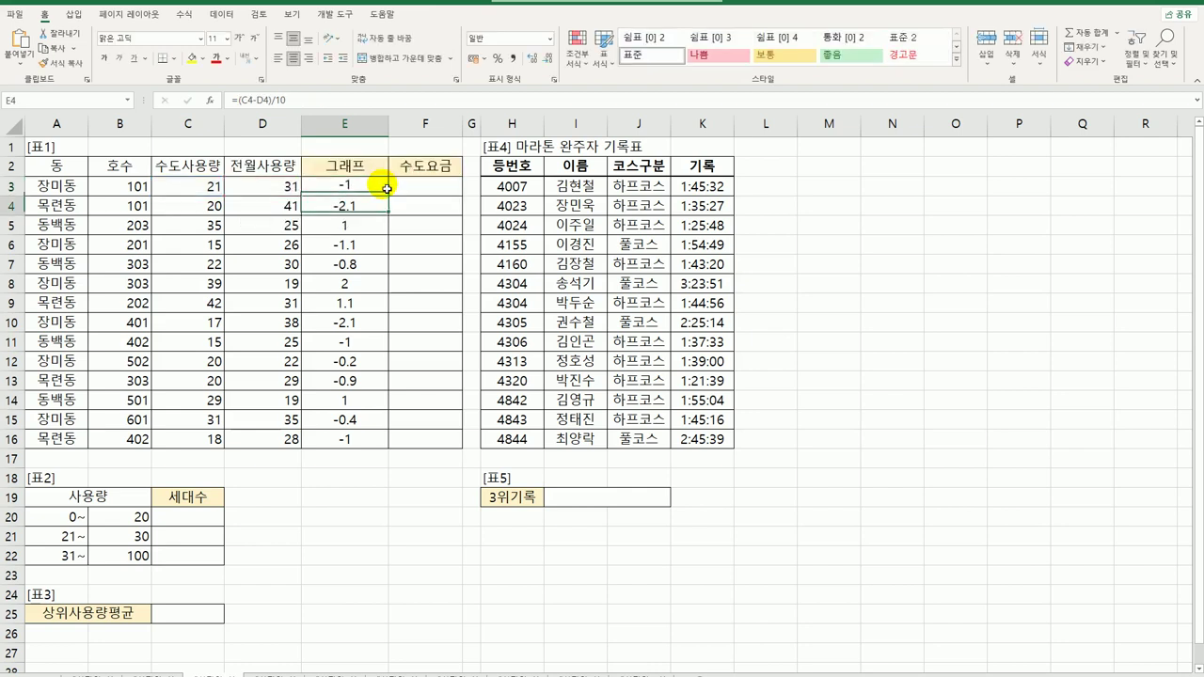
pyautogui.click(387, 188)
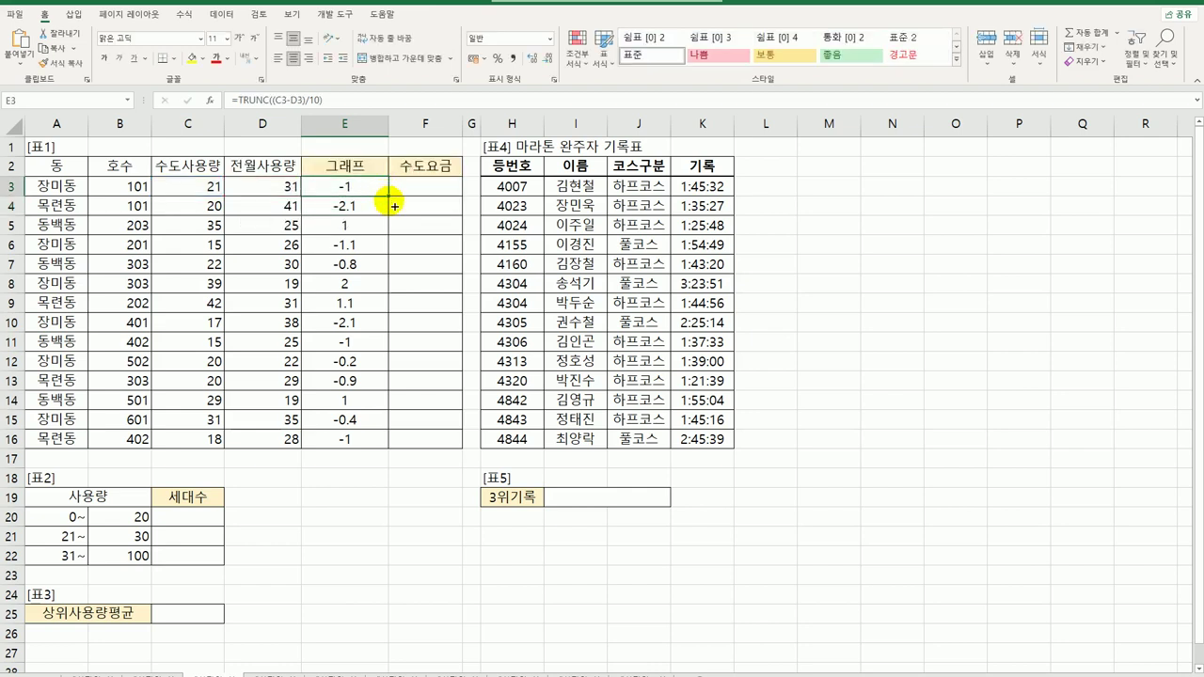
pyautogui.moveTo(388, 197); pyautogui.dragTo(385, 447)
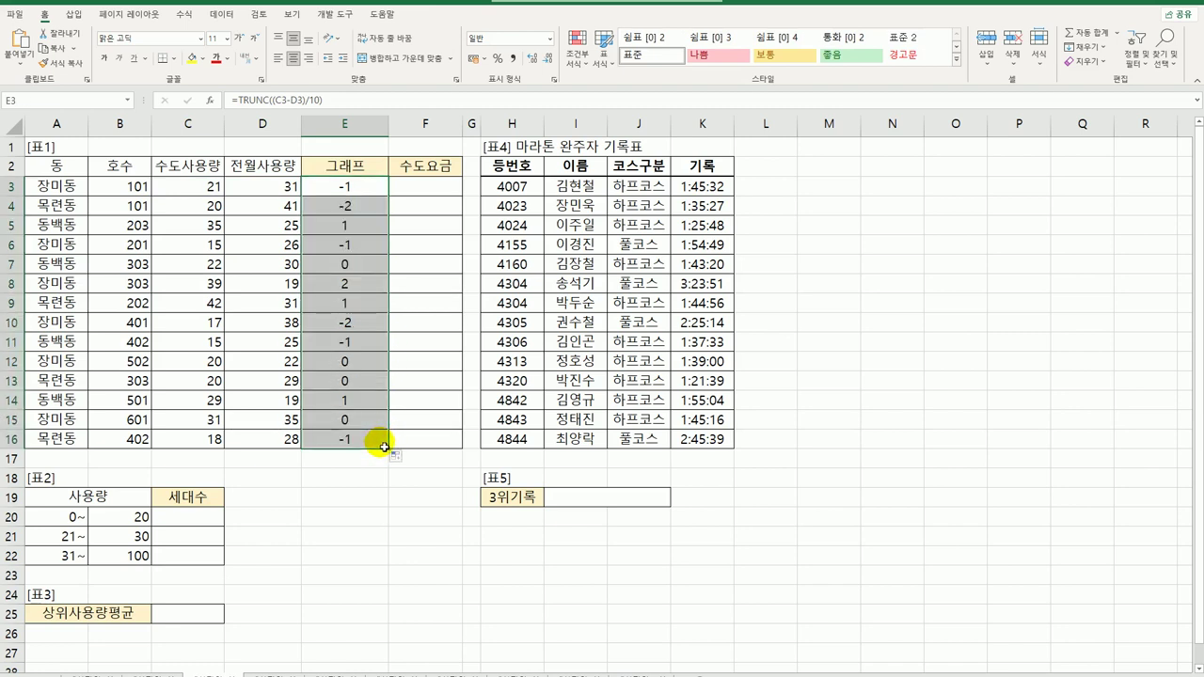
pyautogui.doubleClick(350, 192)
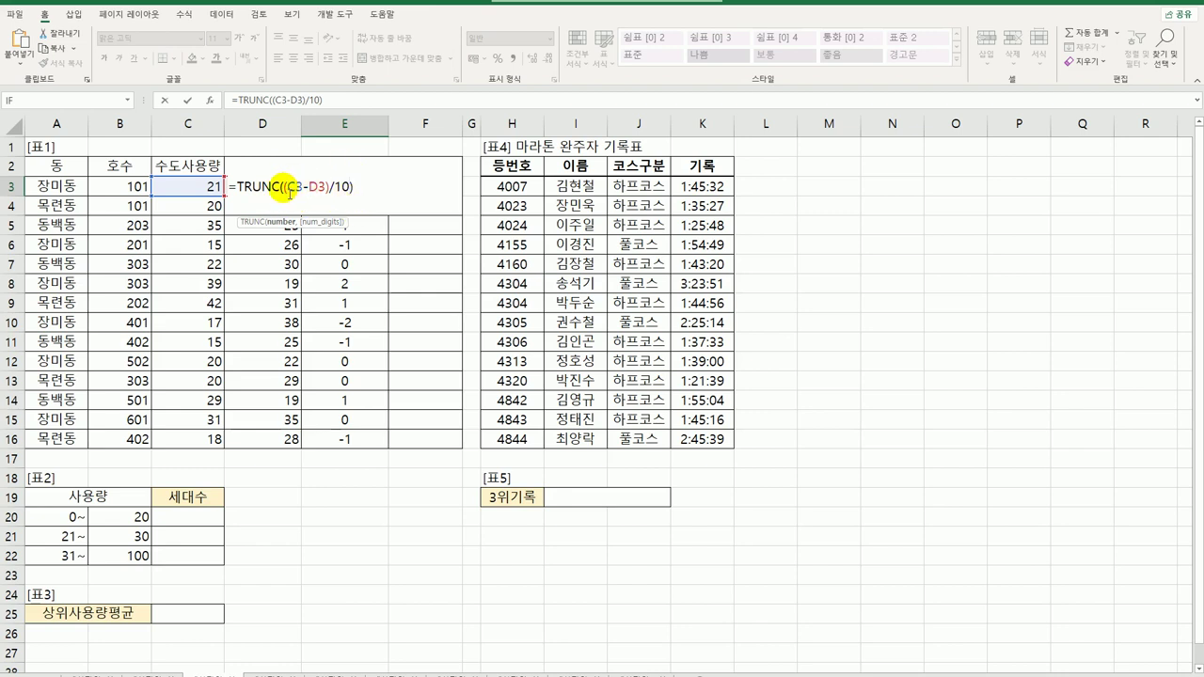
pyautogui.moveTo(283, 186); pyautogui.dragTo(334, 193)
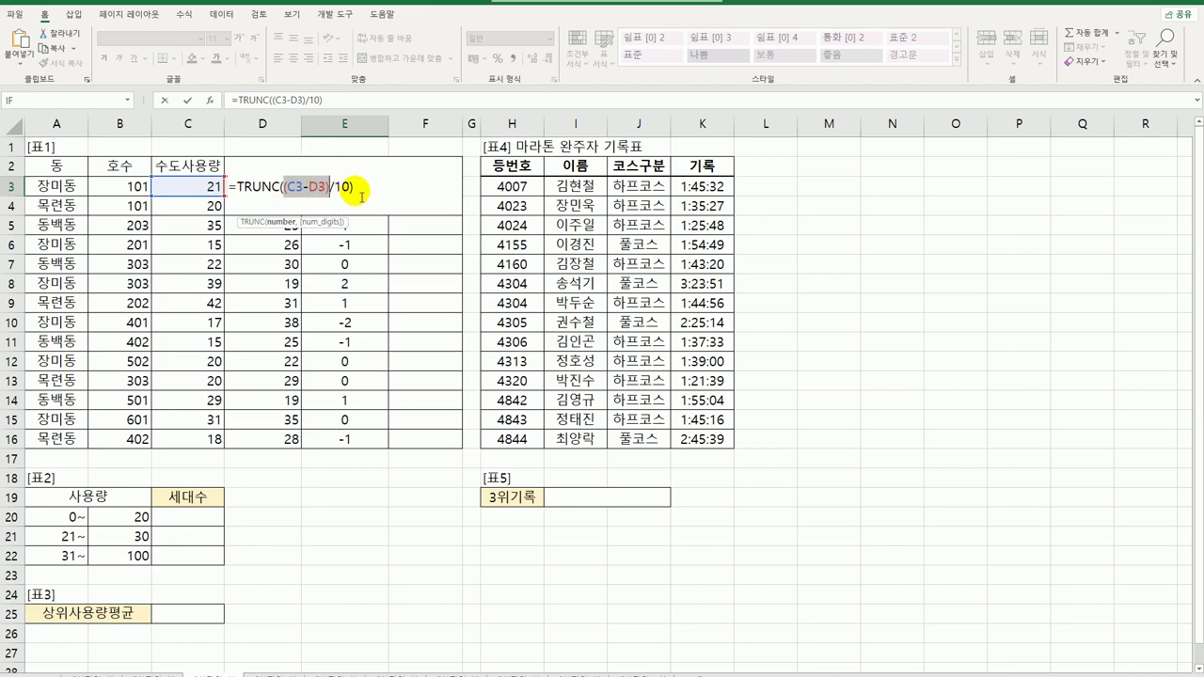
pyautogui.press('Escape')
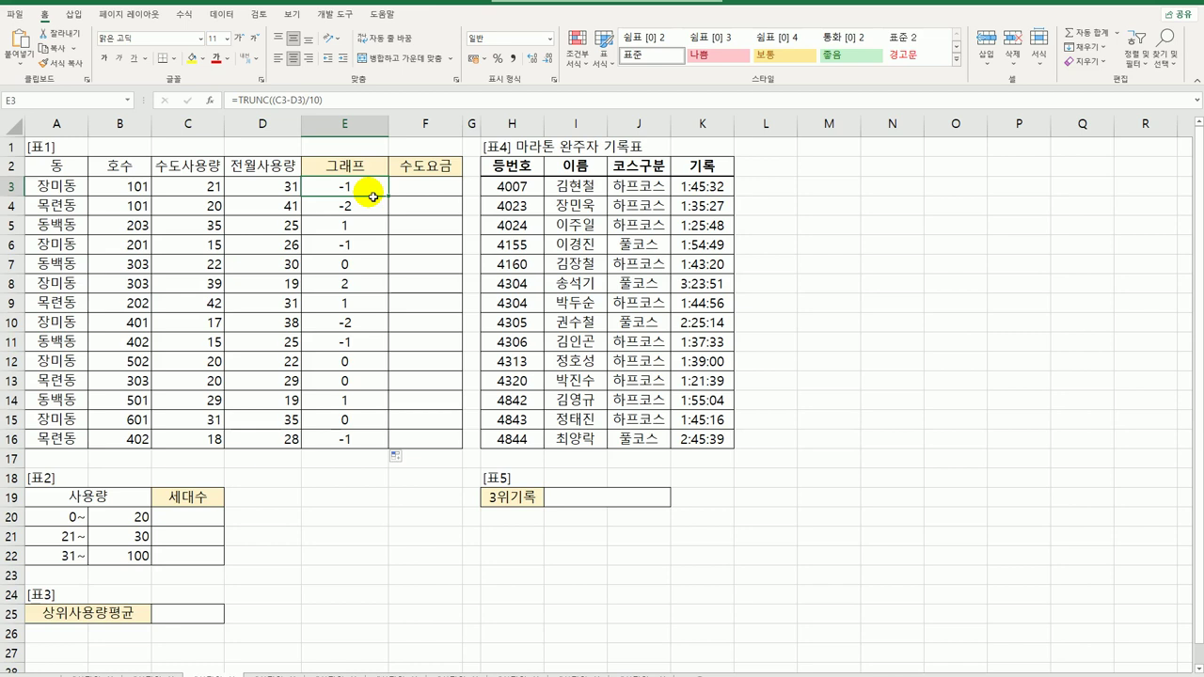
# Step: Extend the E3 formula after TRUNC((C3-D3)/10) with &"("&REPT("▶", leaving the repeat count open
pyautogui.doubleClick(374, 197)
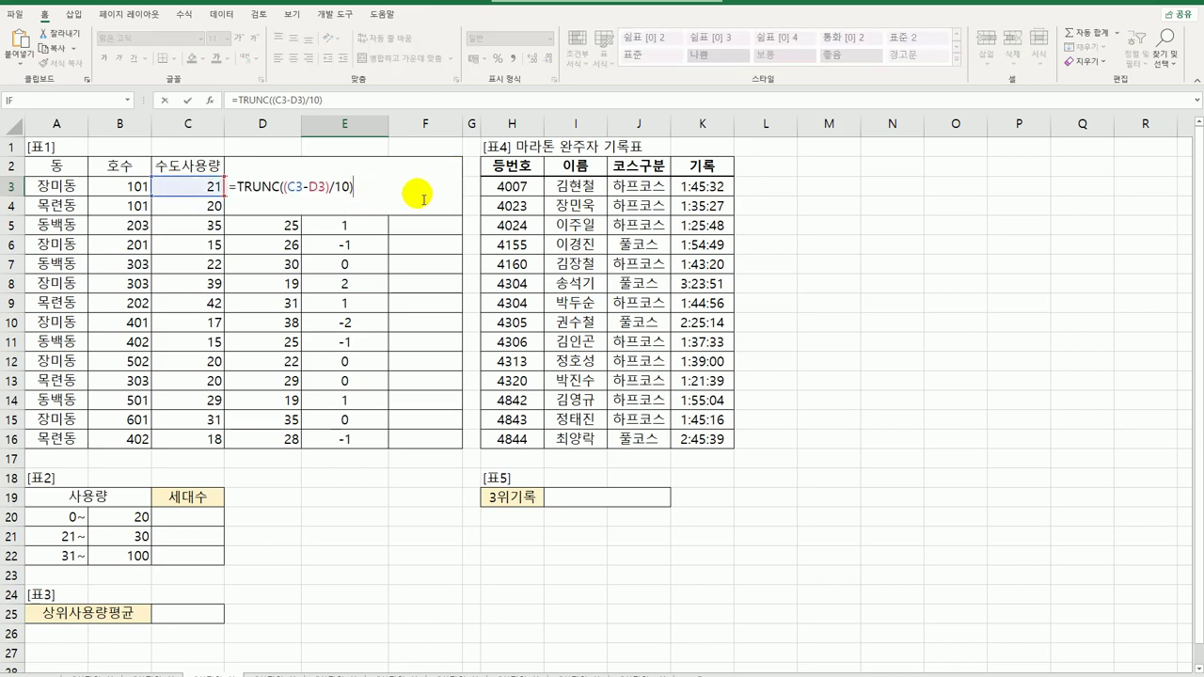
pyautogui.write('&"("&rept(')
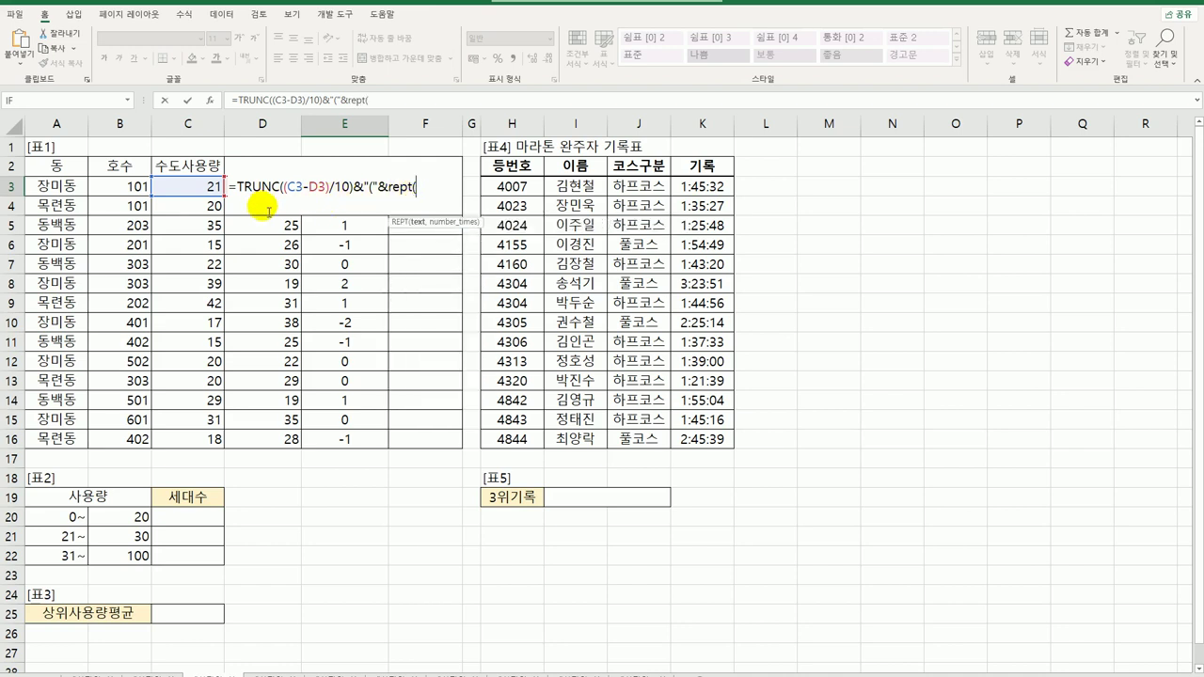
pyautogui.write('"a')
pyautogui.press('Hangul_Hanja')
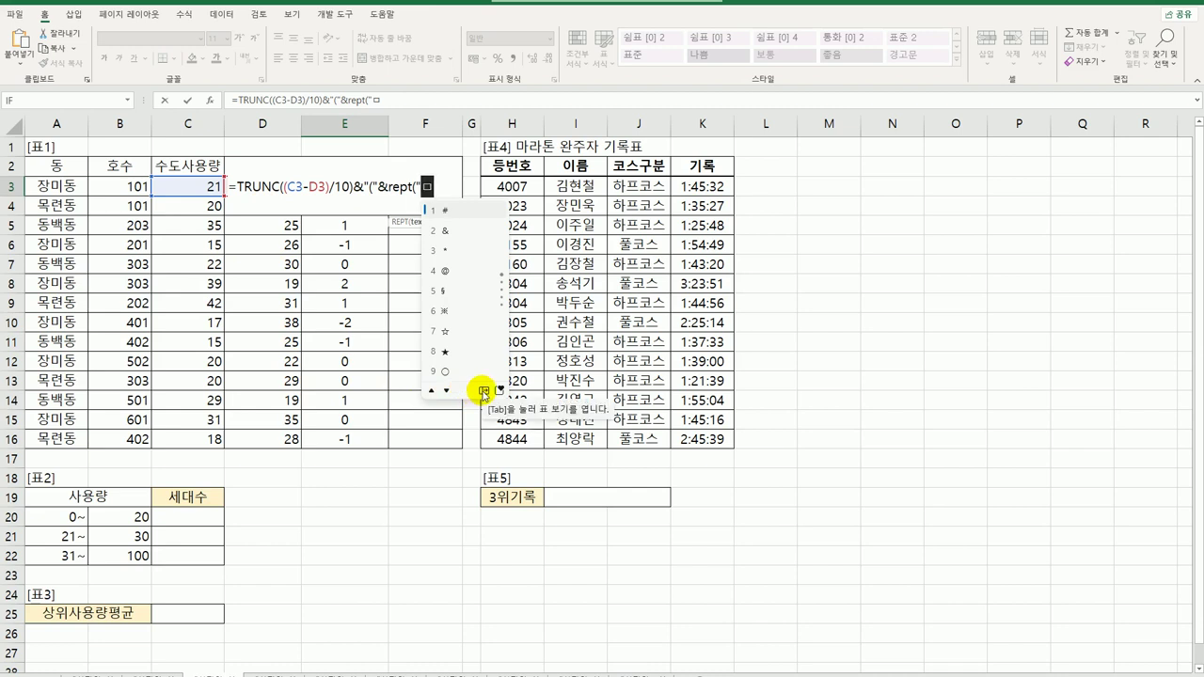
pyautogui.click(484, 391)
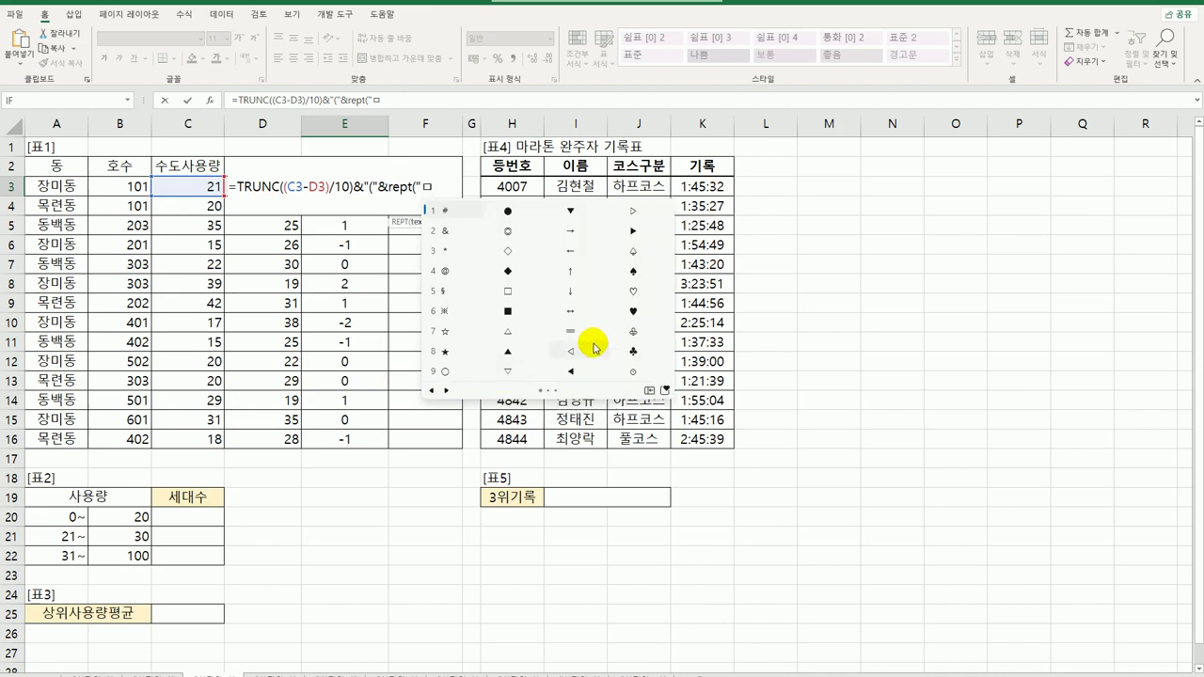
pyautogui.click(630, 231)
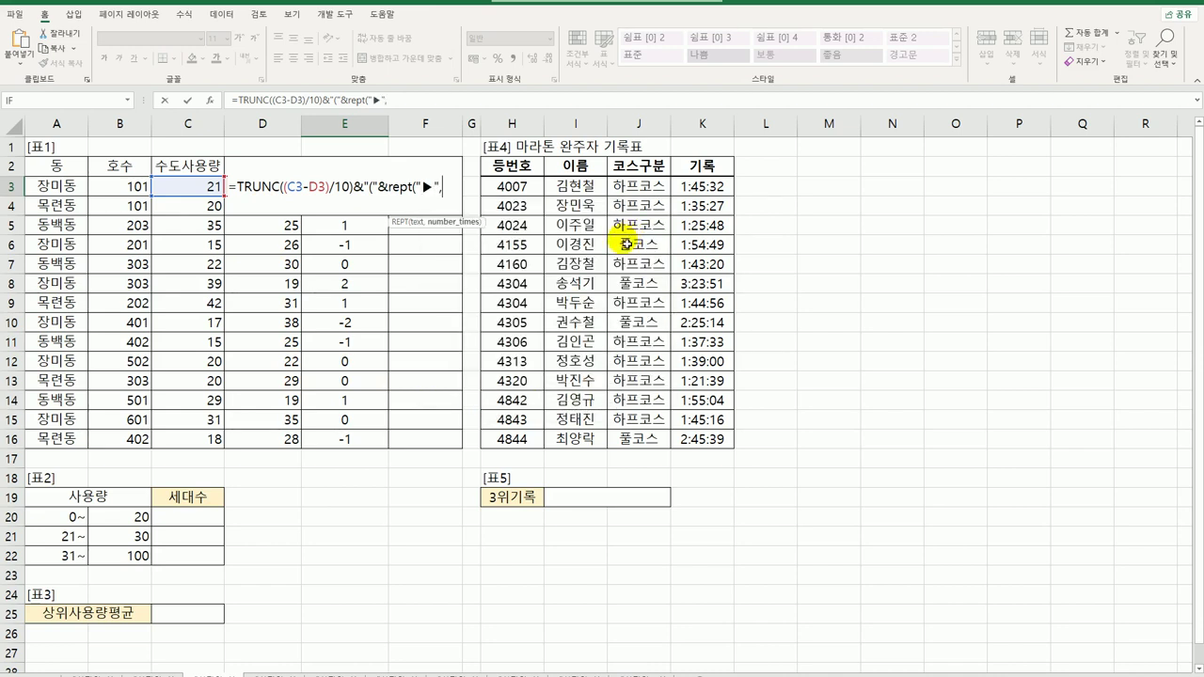
pyautogui.write('",')
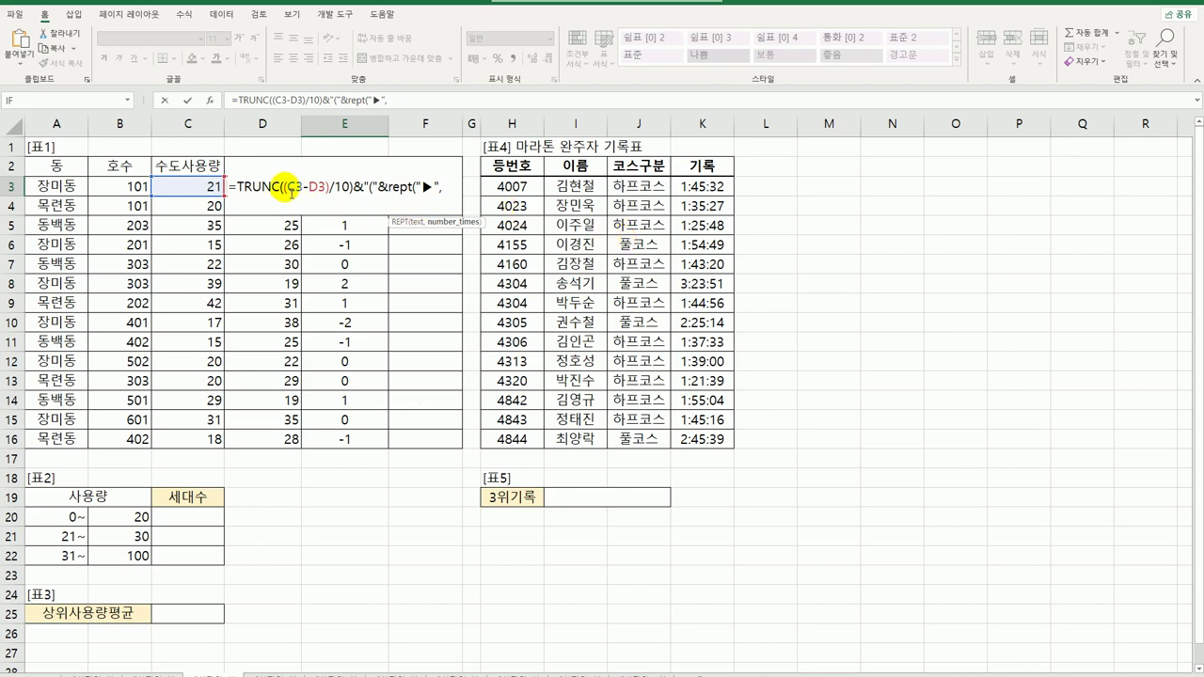
# Step: Copy (C3-D3)/10 from TRUNC as the REPT repeat count, close the E3 formula and fill it down to E16
pyautogui.moveTo(283, 187); pyautogui.dragTo(350, 191)
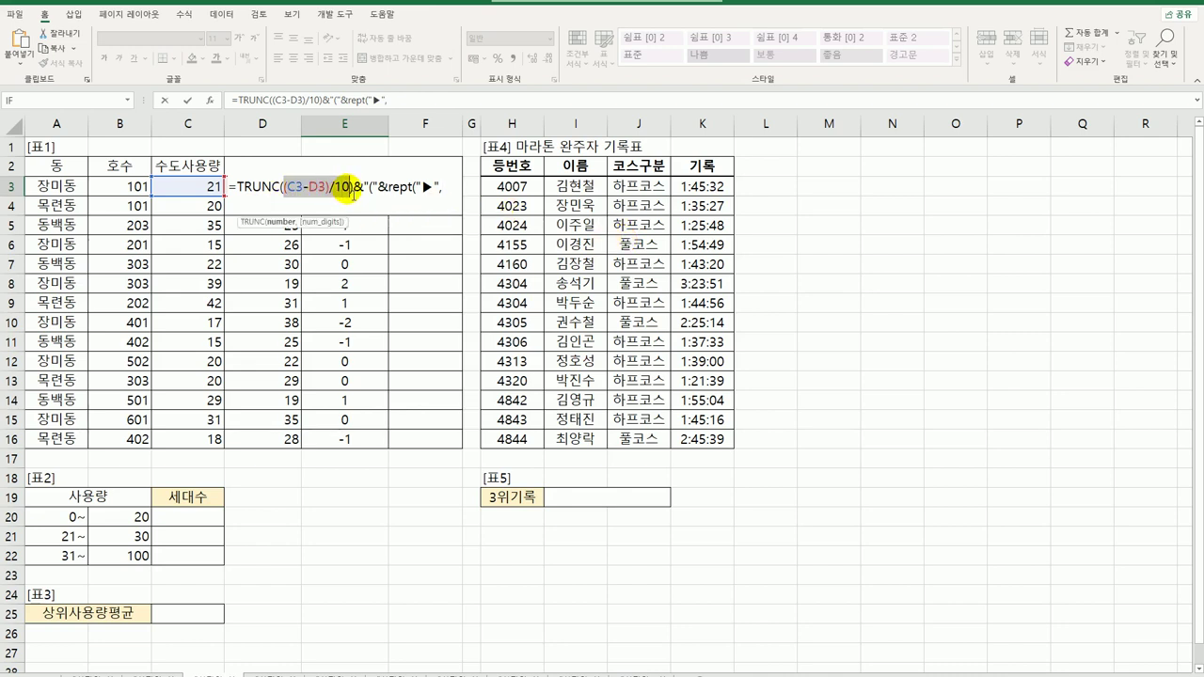
pyautogui.hotkey('ctrl', 'c')
pyautogui.click(442, 188)
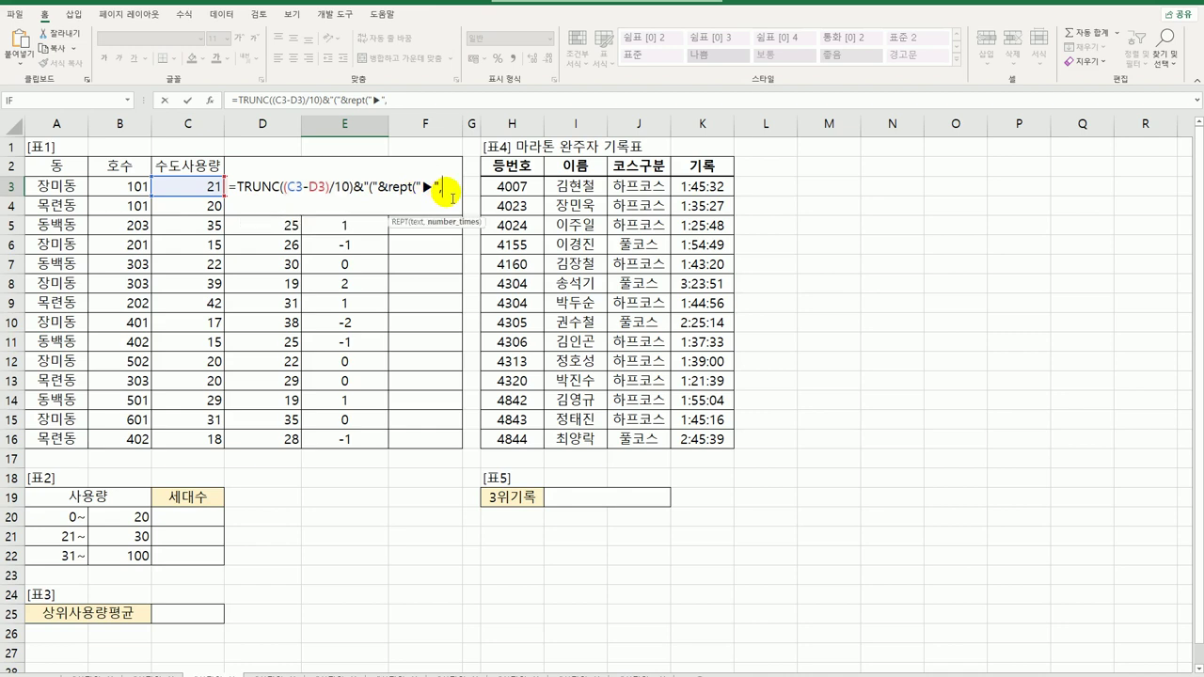
pyautogui.hotkey('ctrl', 'v')
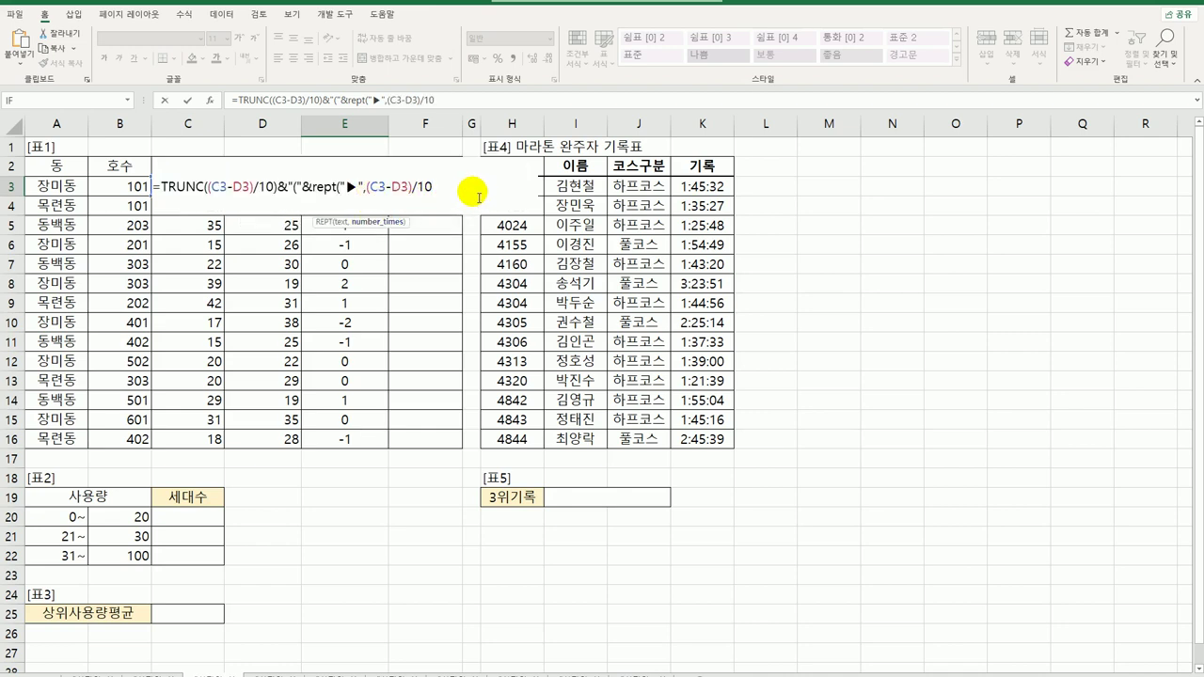
pyautogui.write(')')
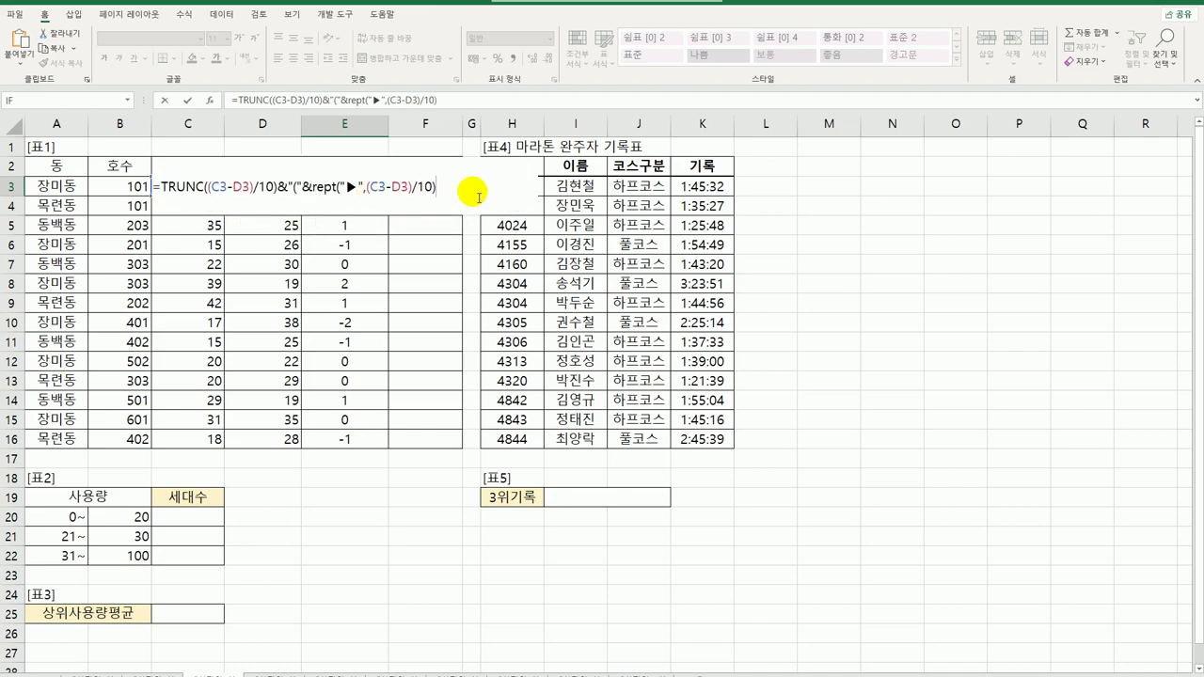
pyautogui.hotkey('ctrl', 'Return')
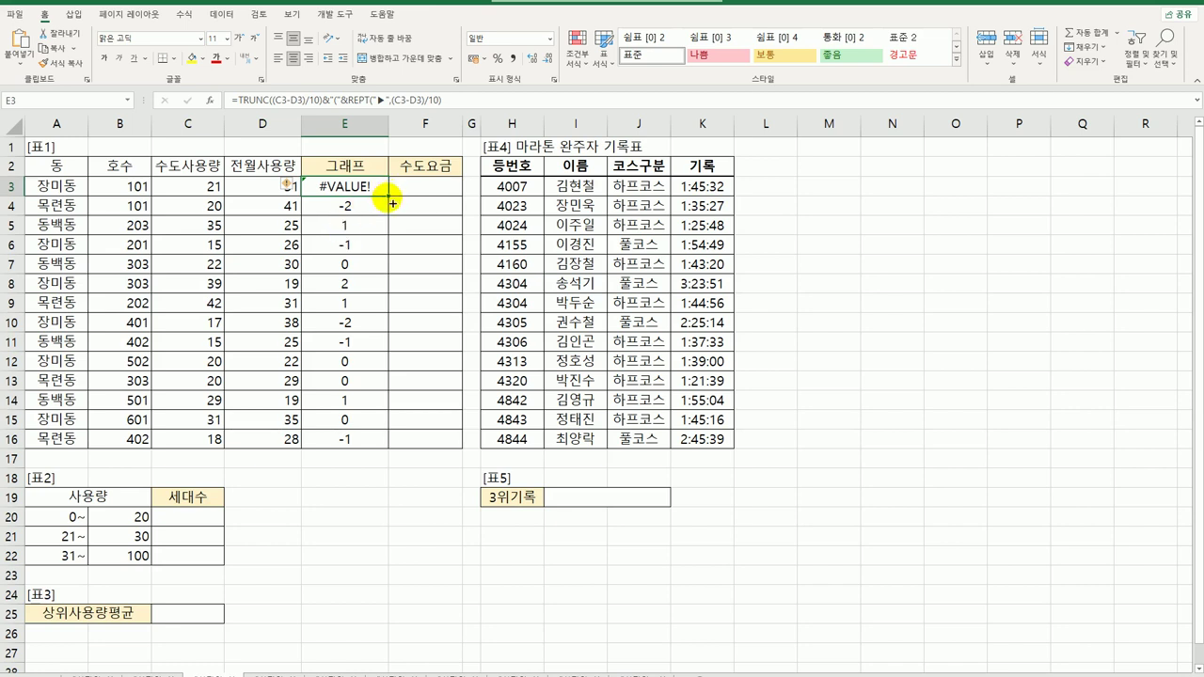
pyautogui.moveTo(389, 199); pyautogui.dragTo(379, 452)
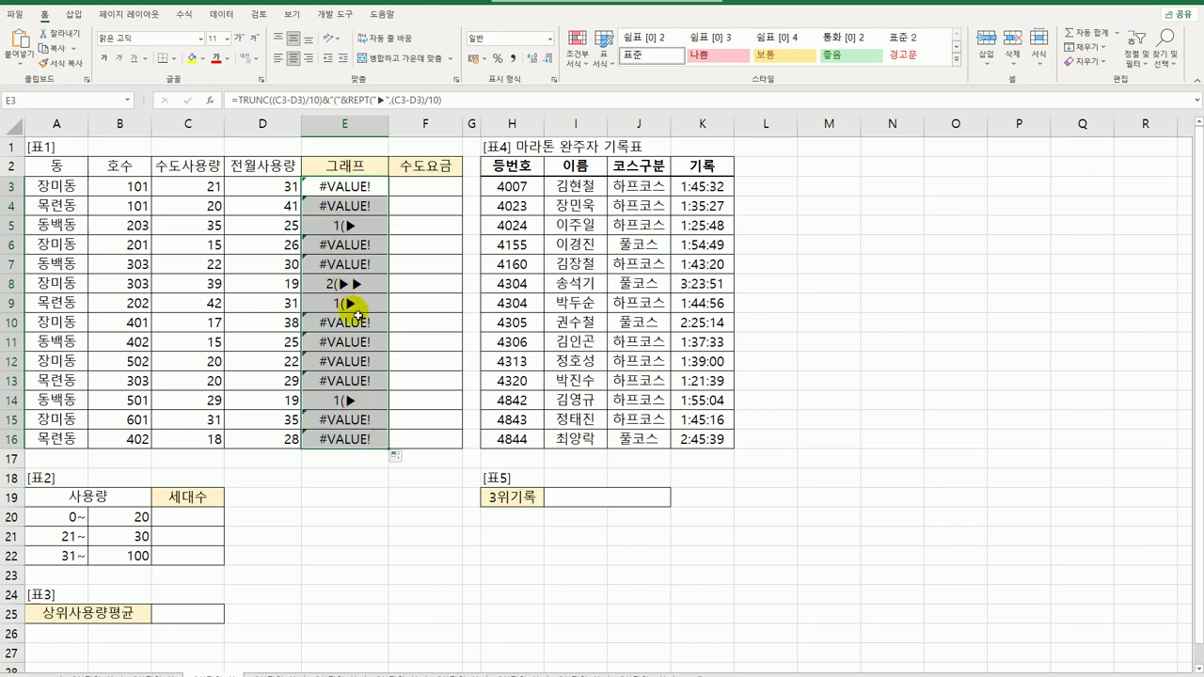
# Step: Insert IFERROR( in front of REPT in the E3 formula and add a comma after REPT("▶",(C3-D3)/10) for the error value
pyautogui.moveTo(342, 281)
pyautogui.mouseDown()
pyautogui.moveTo(366, 232)
pyautogui.moveTo(381, 277)
pyautogui.moveTo(358, 282)
pyautogui.mouseUp()
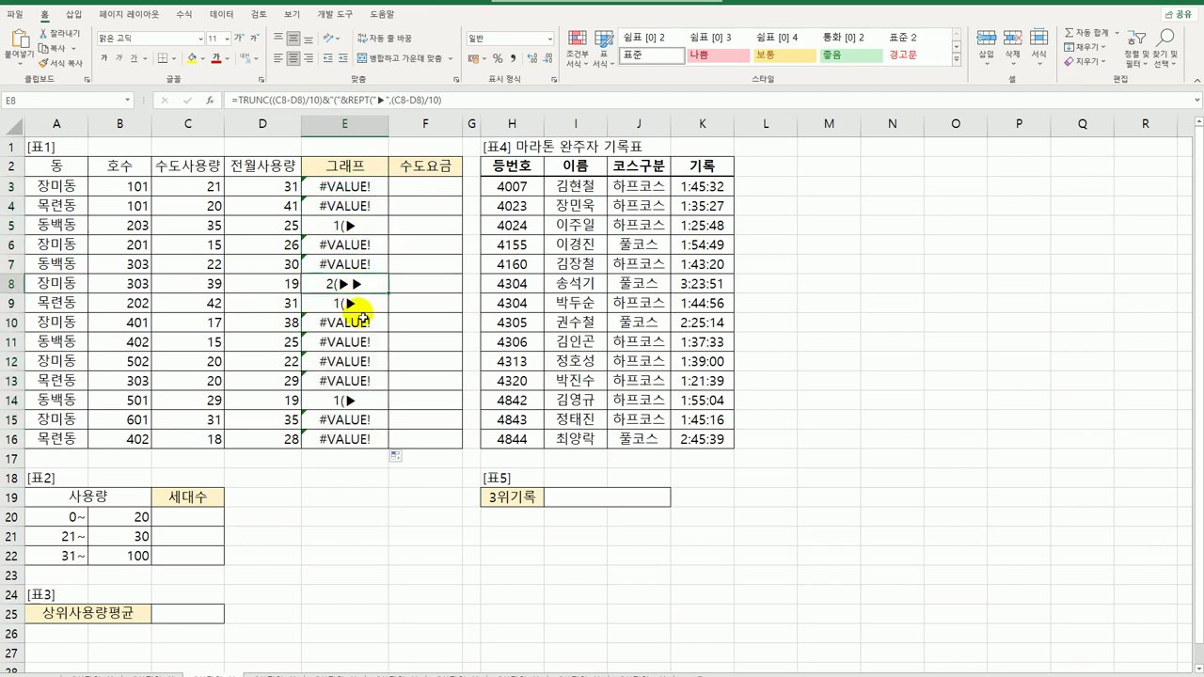
pyautogui.click(346, 403)
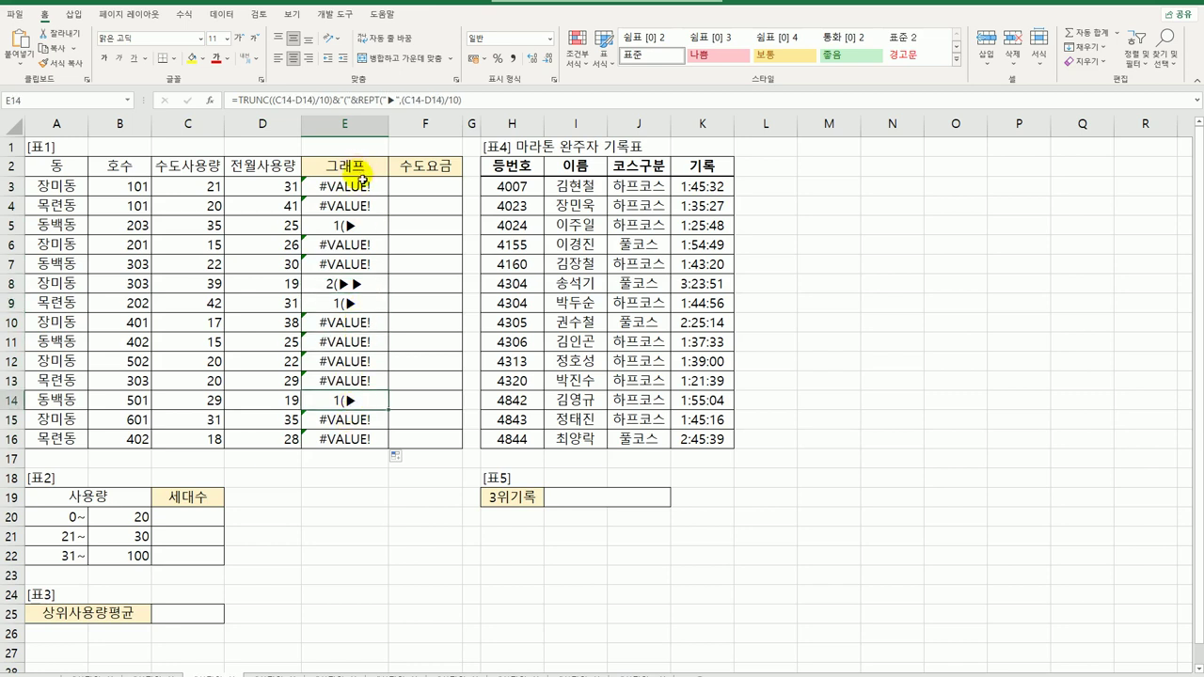
pyautogui.click(362, 187)
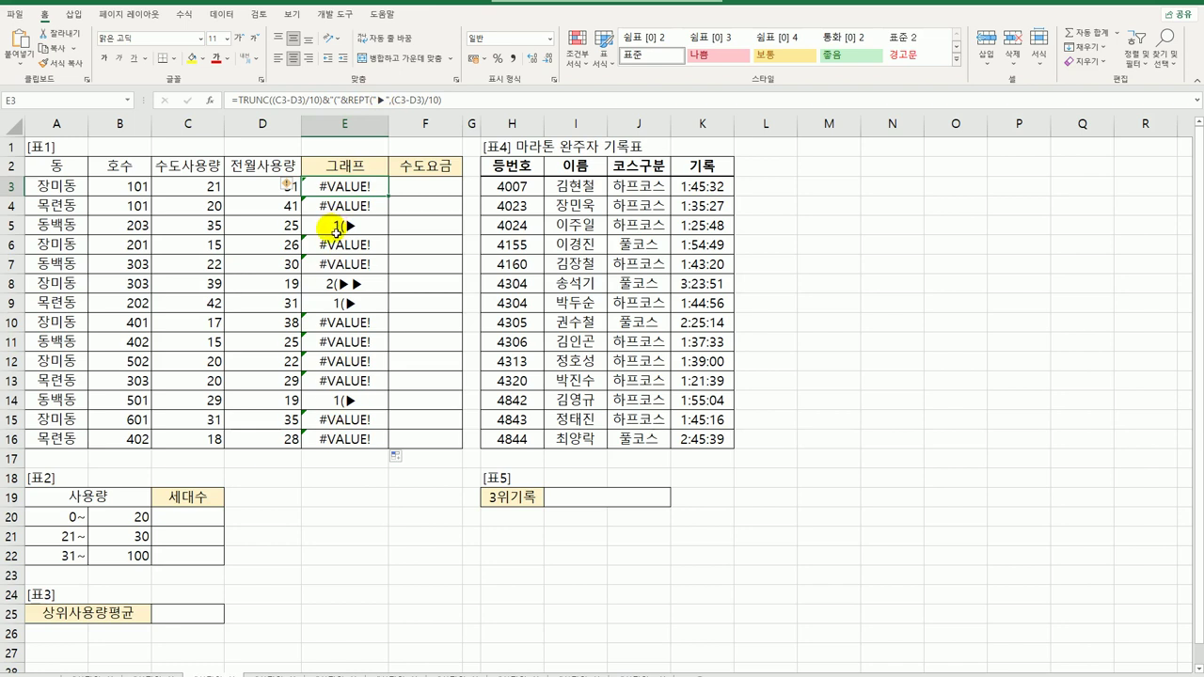
pyautogui.click(352, 100)
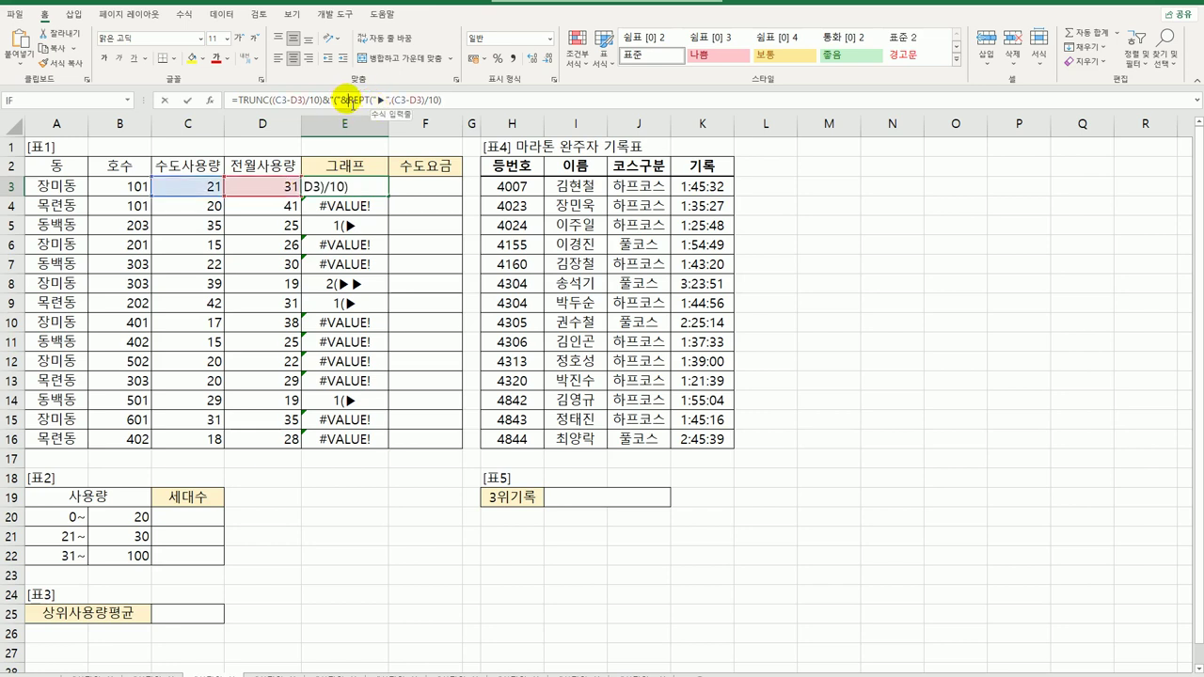
pyautogui.click(357, 185)
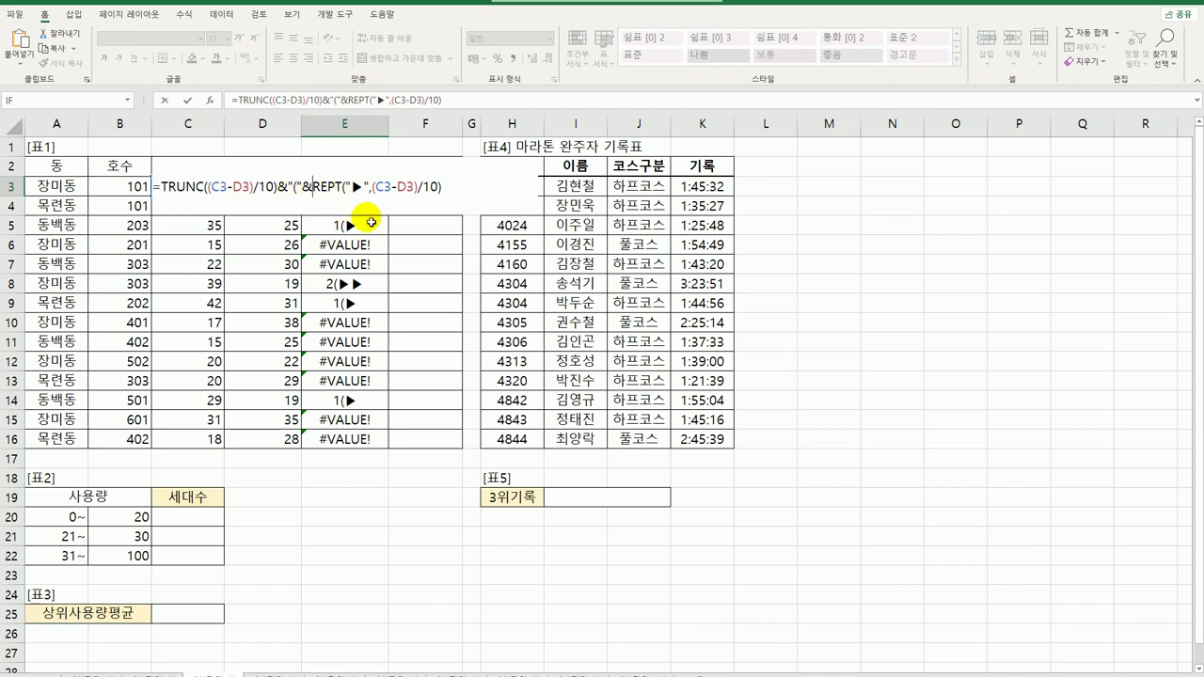
pyautogui.write('if')
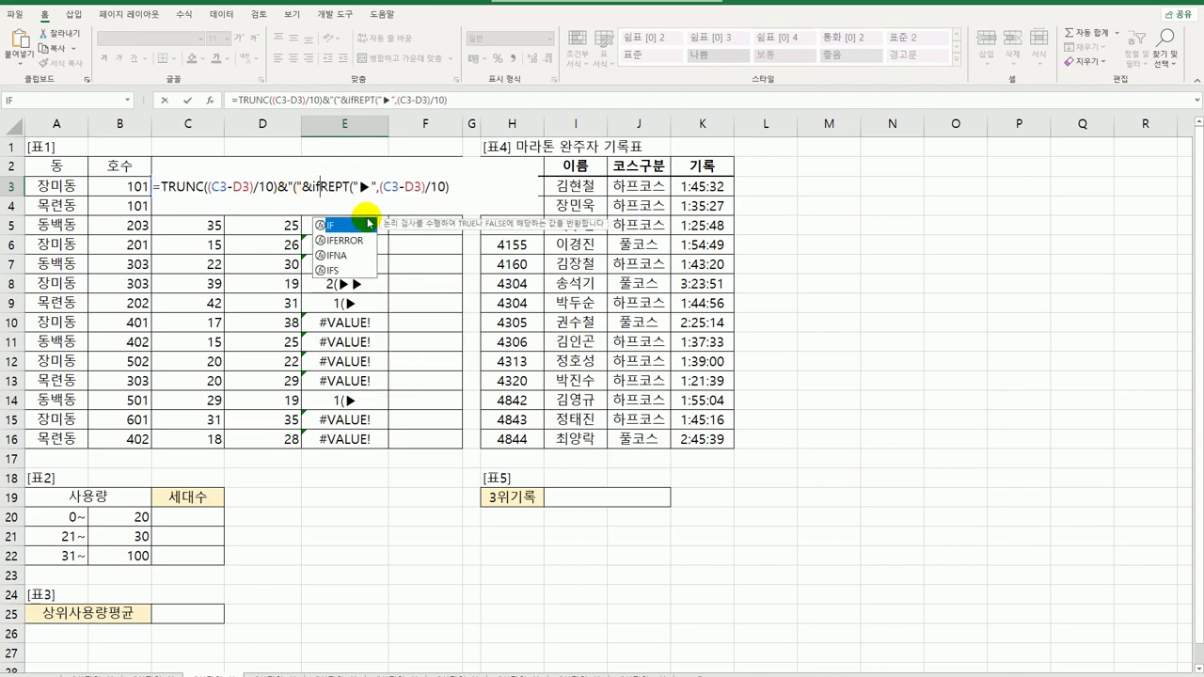
pyautogui.press('Down')
pyautogui.press('Tab')
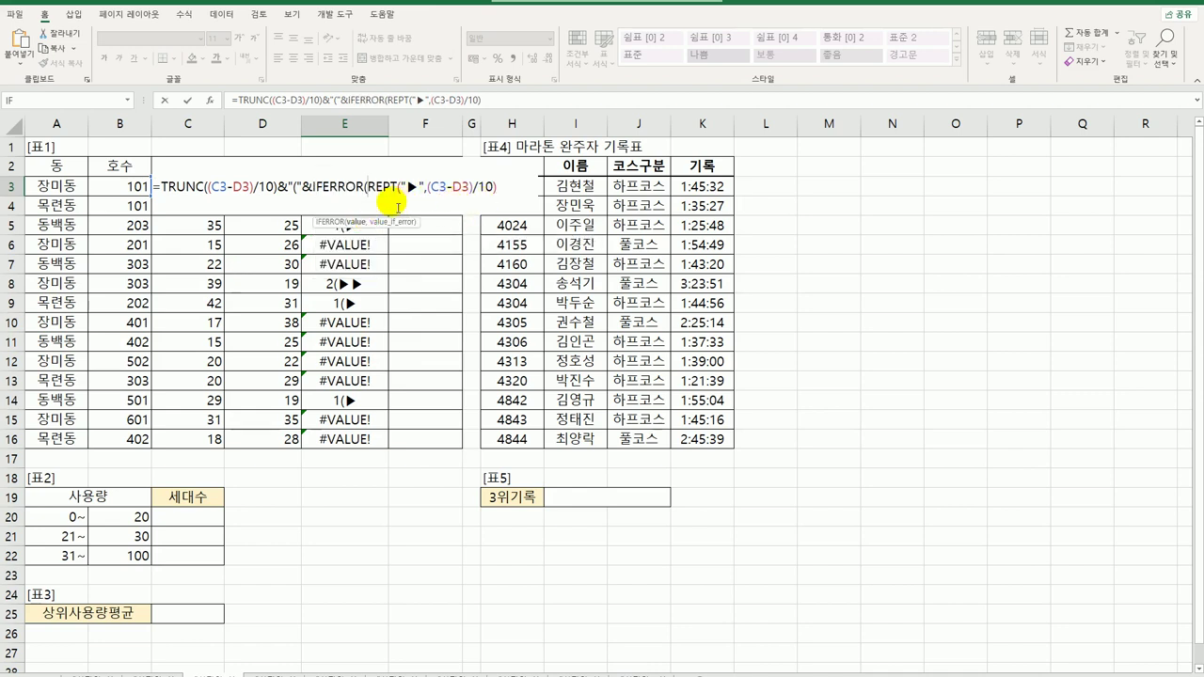
pyautogui.moveTo(369, 188); pyautogui.dragTo(498, 188)
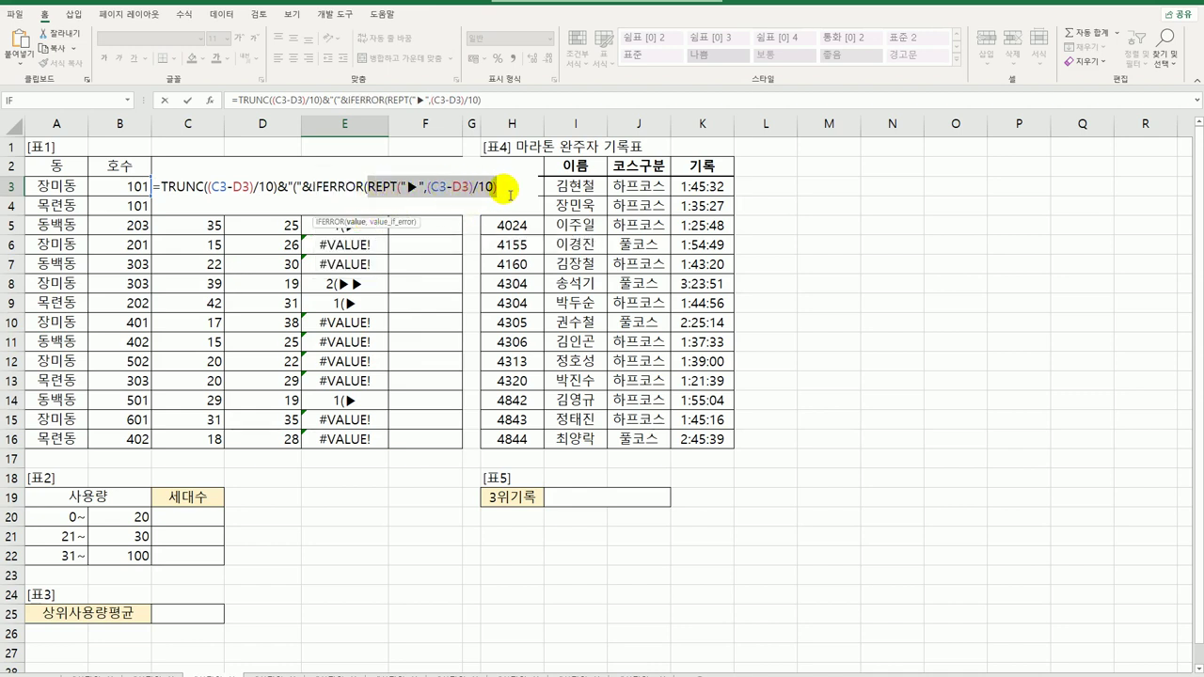
pyautogui.click(505, 191)
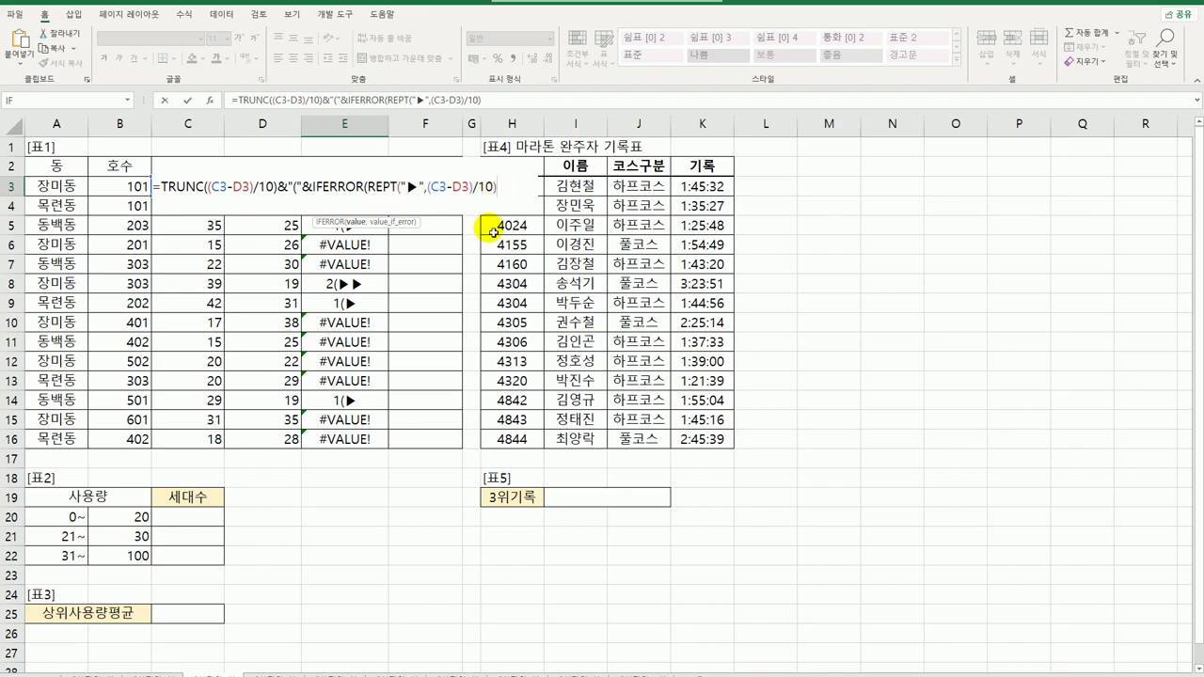
pyautogui.write(',')
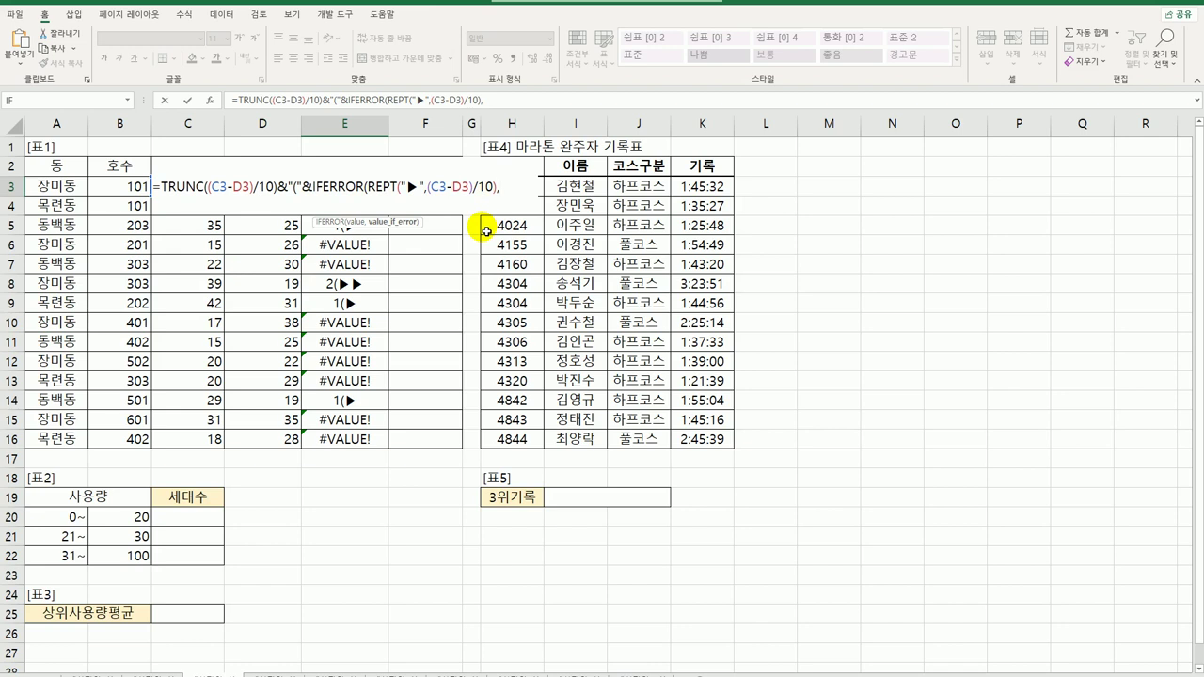
pyautogui.hotkey('ctrl', 'v')
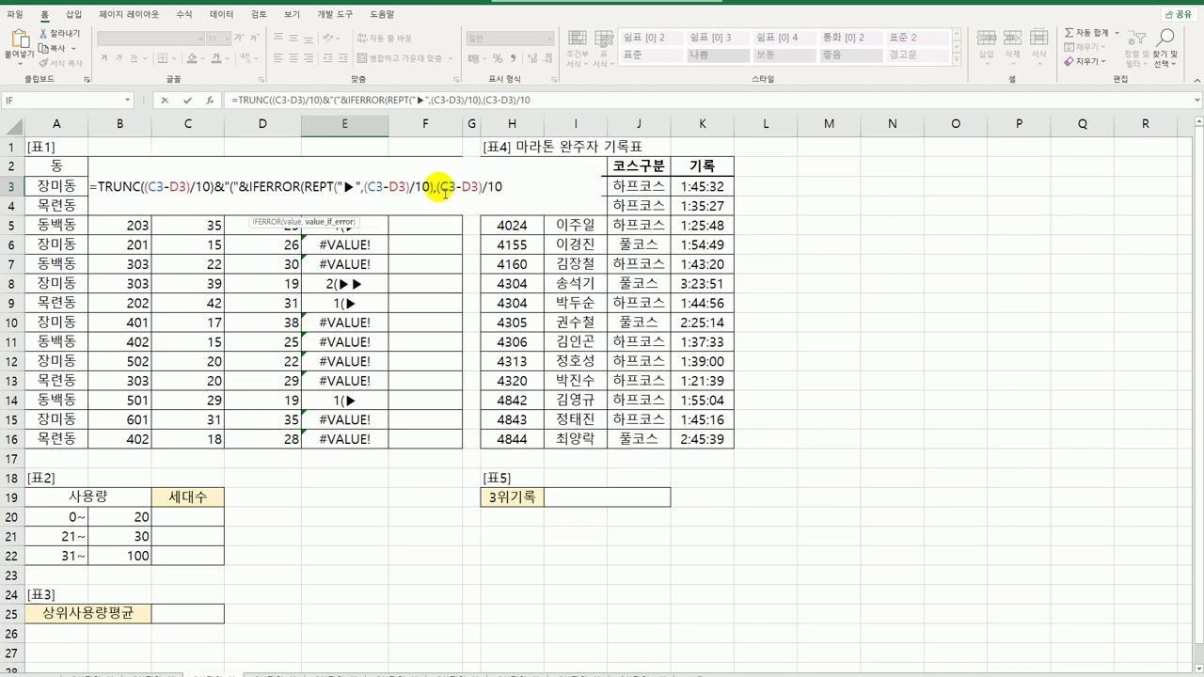
pyautogui.moveTo(436, 186); pyautogui.dragTo(521, 197)
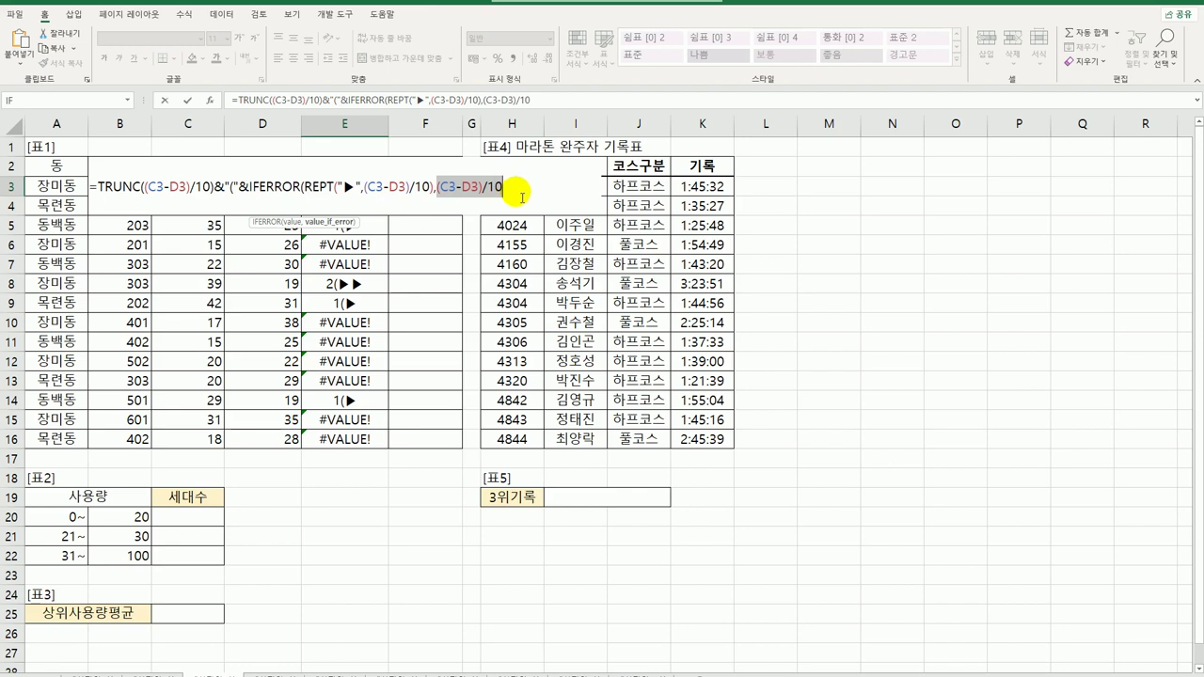
pyautogui.press('BackSpace')
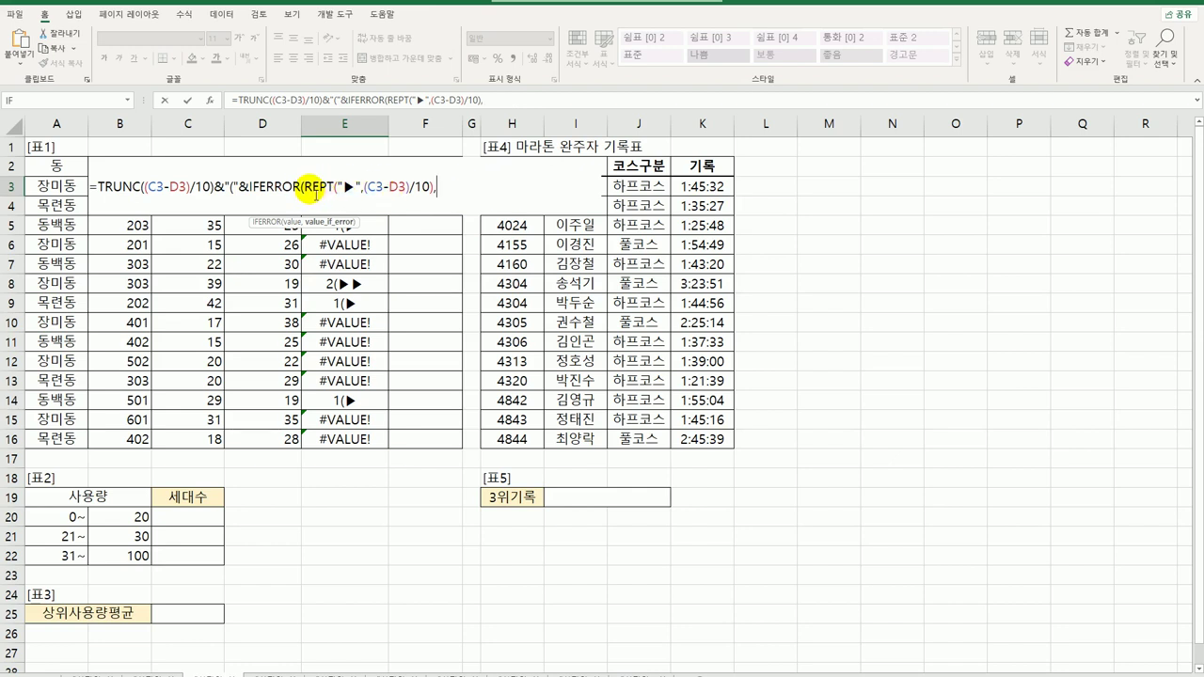
# Step: Copy REPT("▶",(C3-D3)/10) in the E3 formula as the second argument of IFERROR
pyautogui.moveTo(307, 188); pyautogui.dragTo(439, 196)
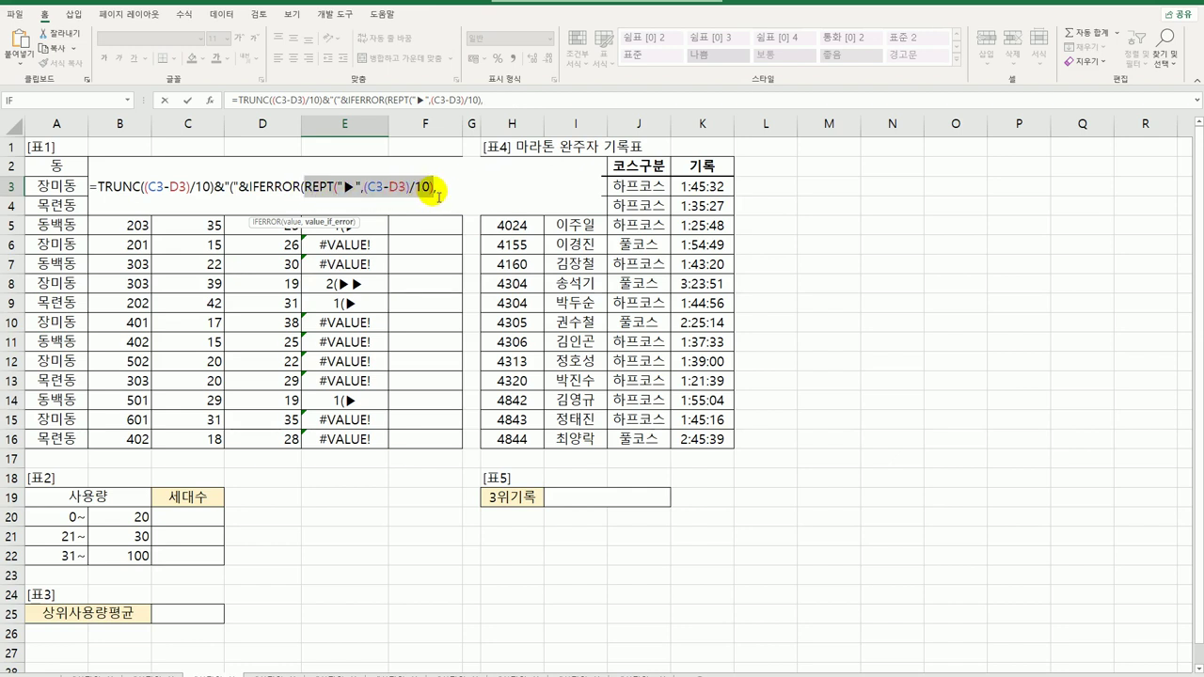
pyautogui.hotkey('ctrl', 'c')
pyautogui.click(451, 193)
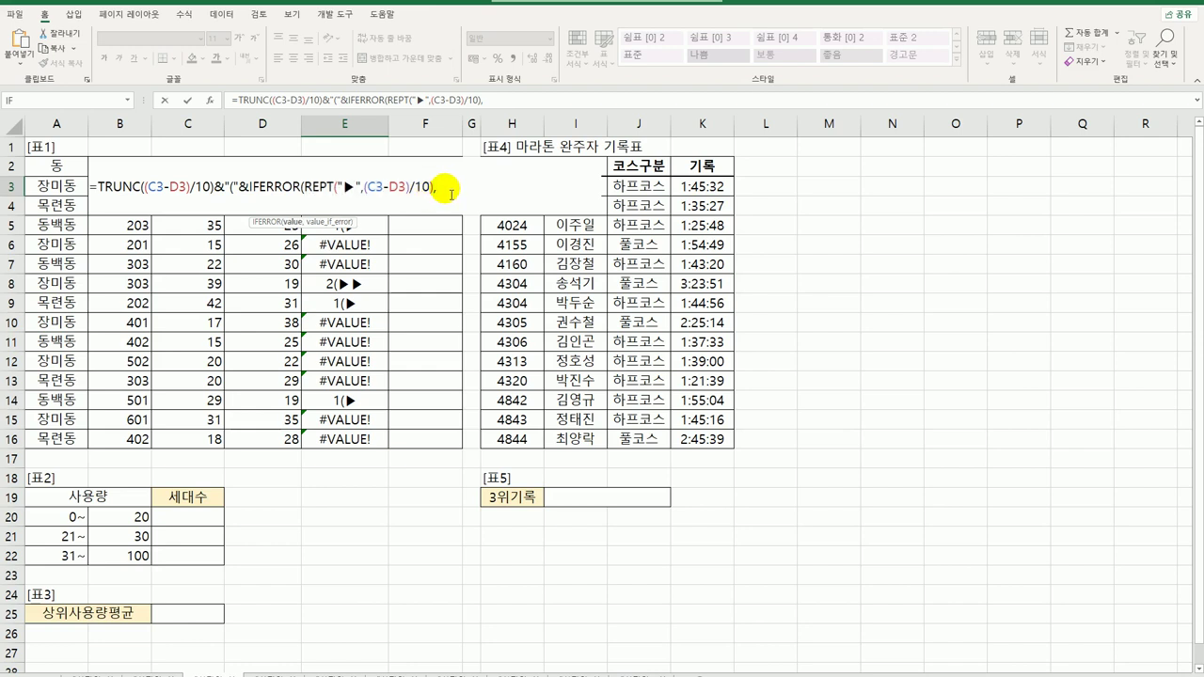
pyautogui.hotkey('ctrl', 'v')
pyautogui.write(')')
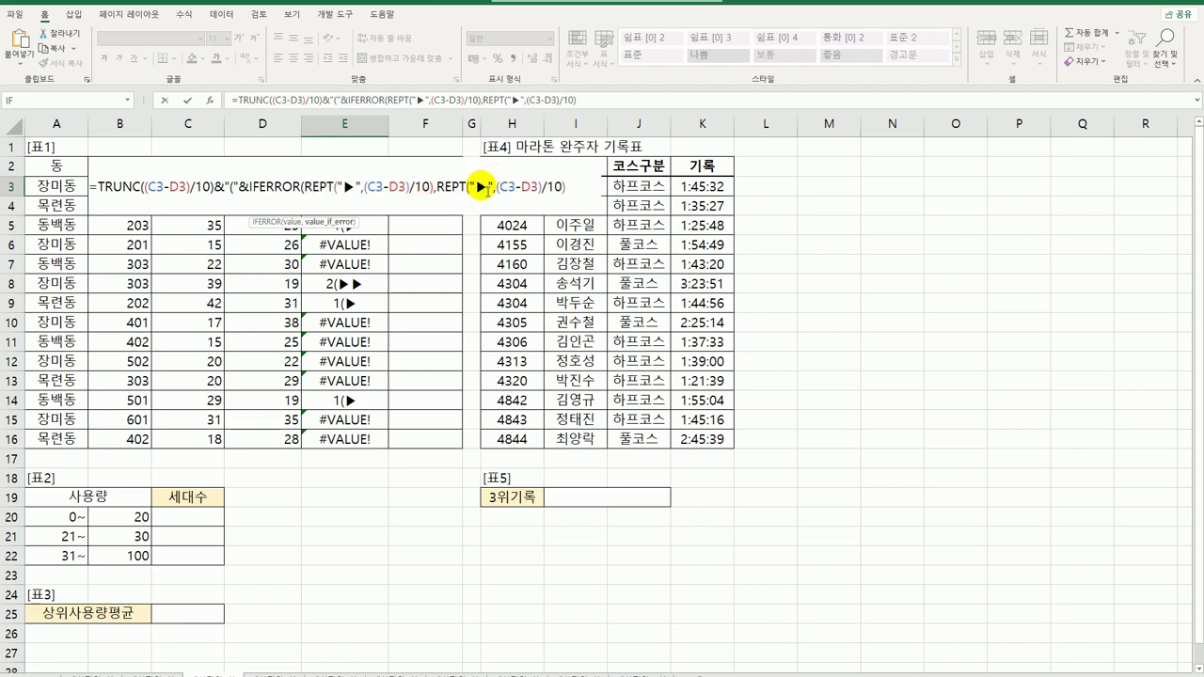
# Step: Replace the ▶ symbol in the second REPT of the E3 formula with ▷
pyautogui.doubleClick(479, 187)
pyautogui.press('BackSpace')
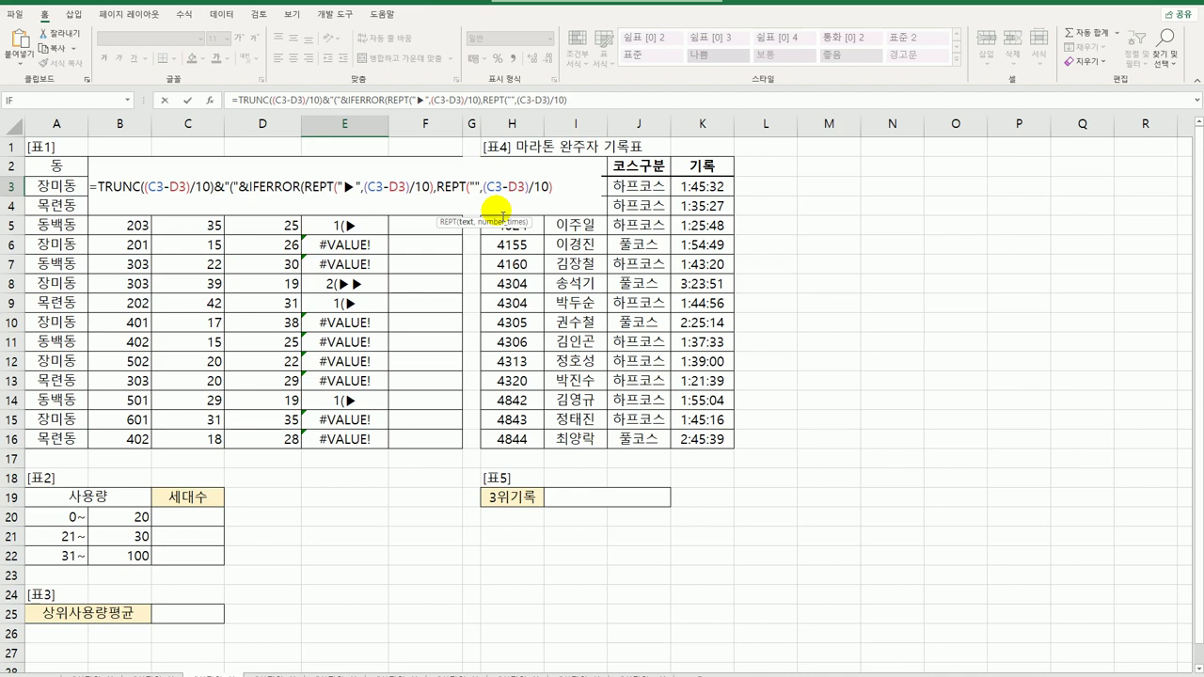
pyautogui.write('a')
pyautogui.press('BackSpace')
pyautogui.write('ㅁ')
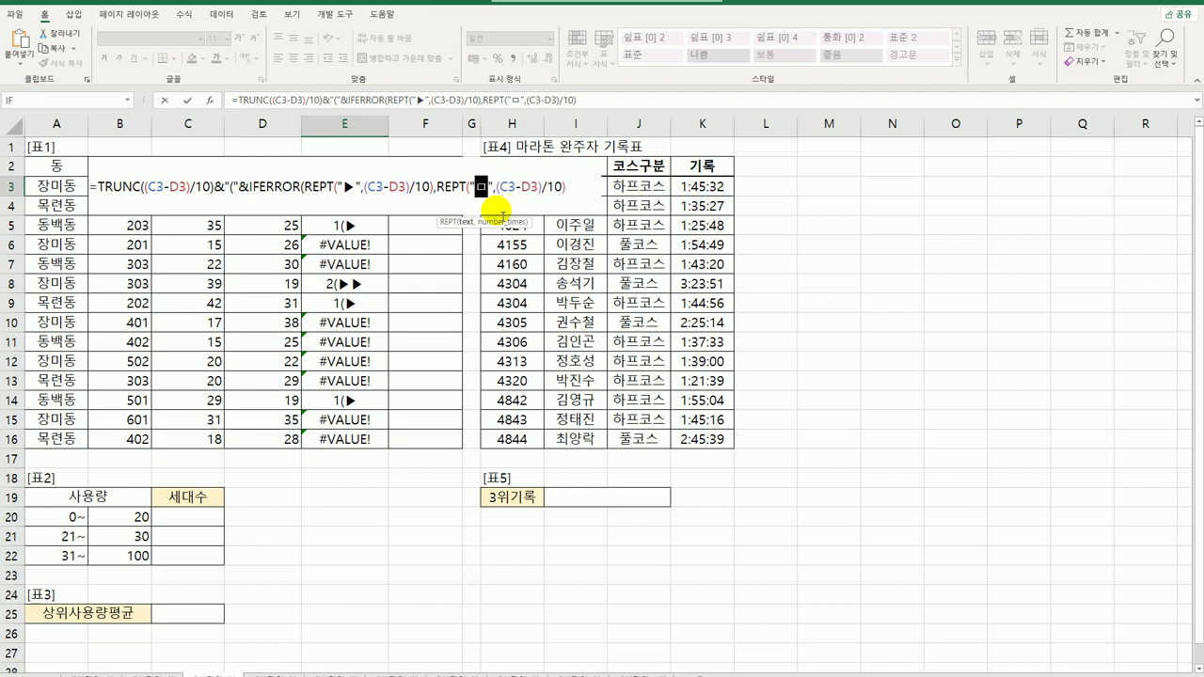
pyautogui.press('Hangul_Hanja')
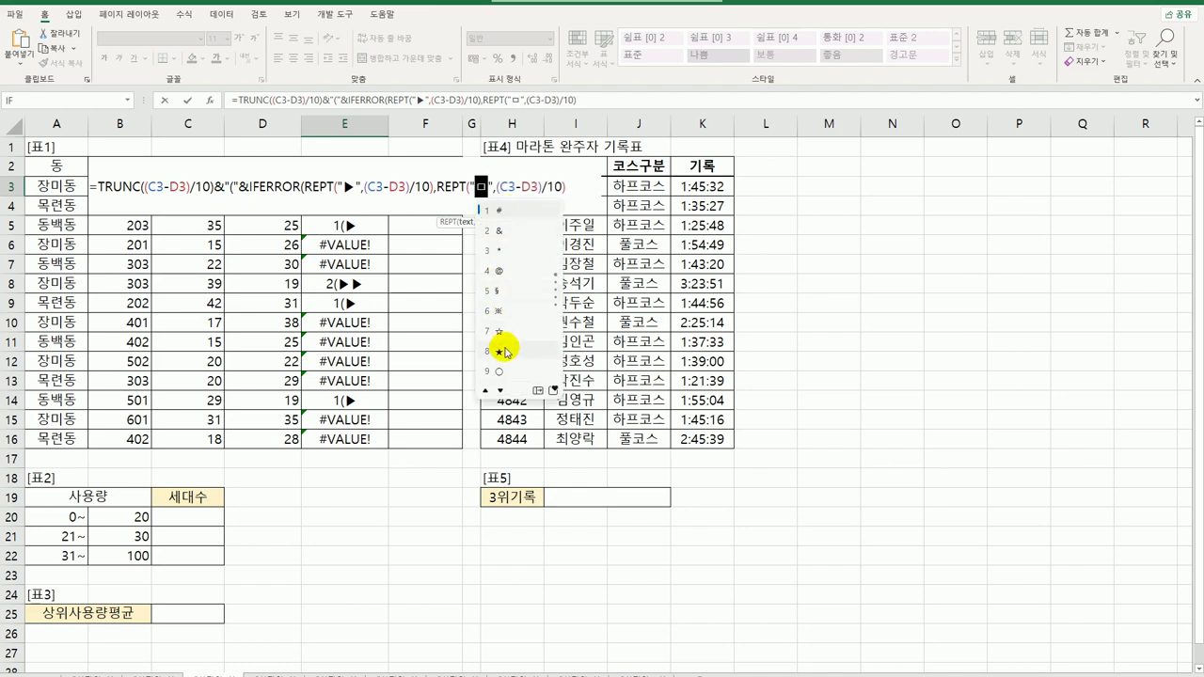
pyautogui.click(539, 389)
pyautogui.click(685, 216)
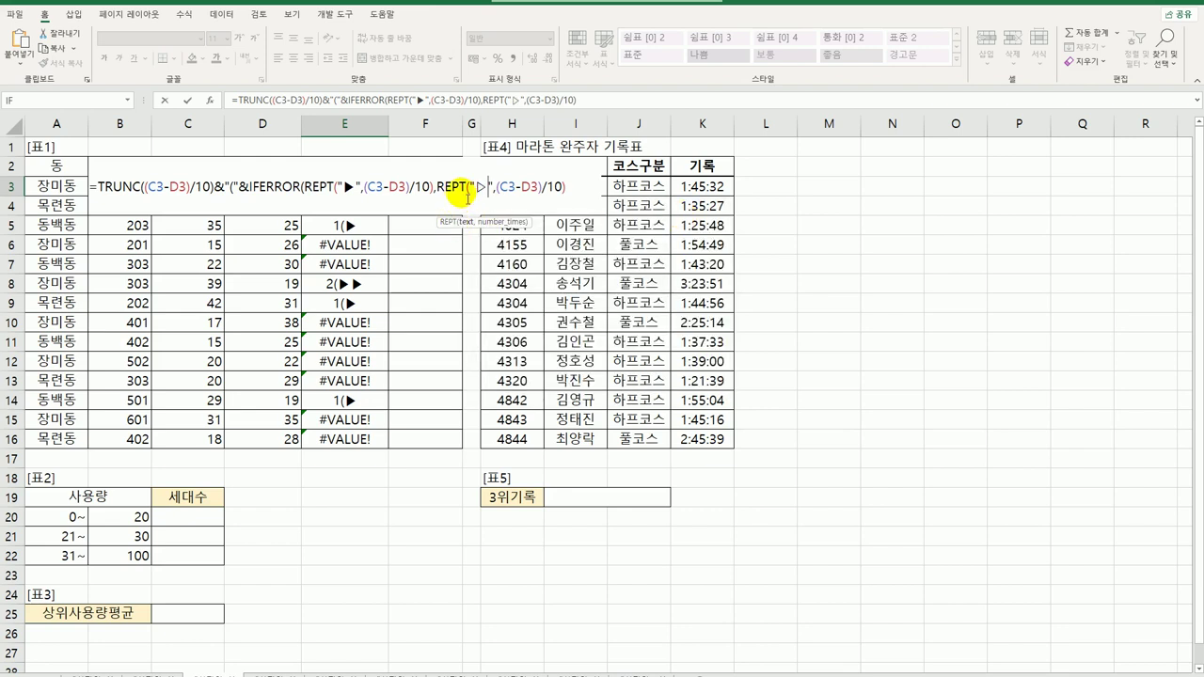
# Step: Wrap the second REPT's (C3-D3)/10 in ABS, close the E3 formula and fill it down to E16
pyautogui.press('Right')
pyautogui.press('Right')
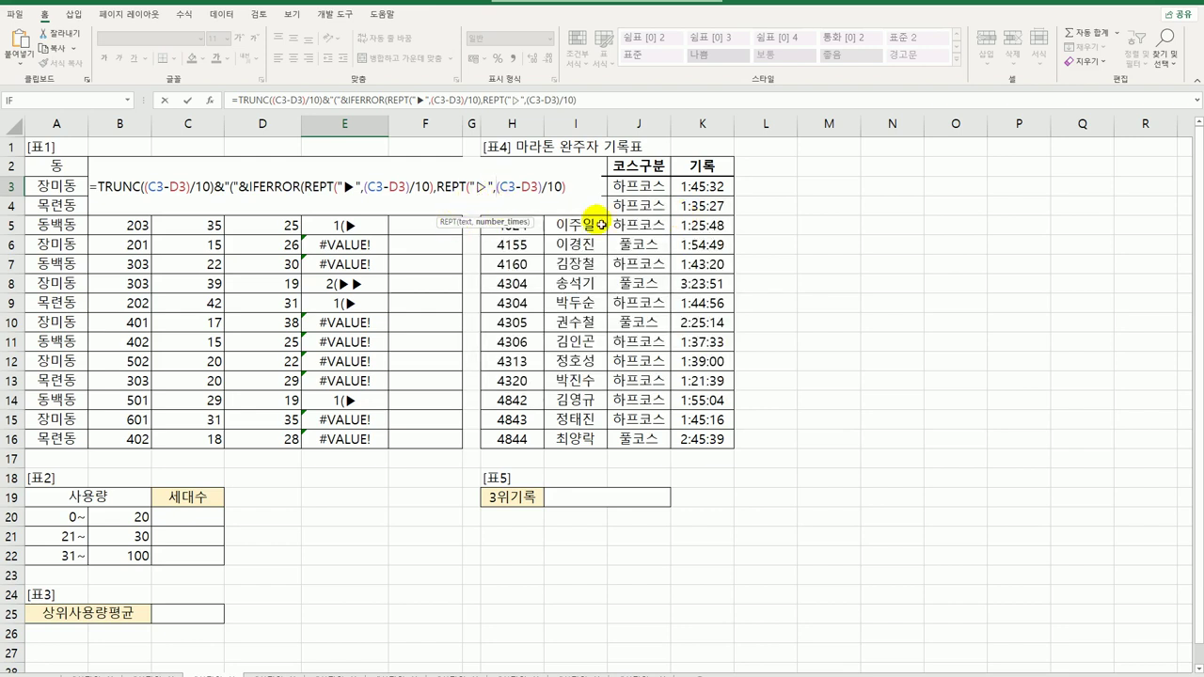
pyautogui.write('ㅁ')
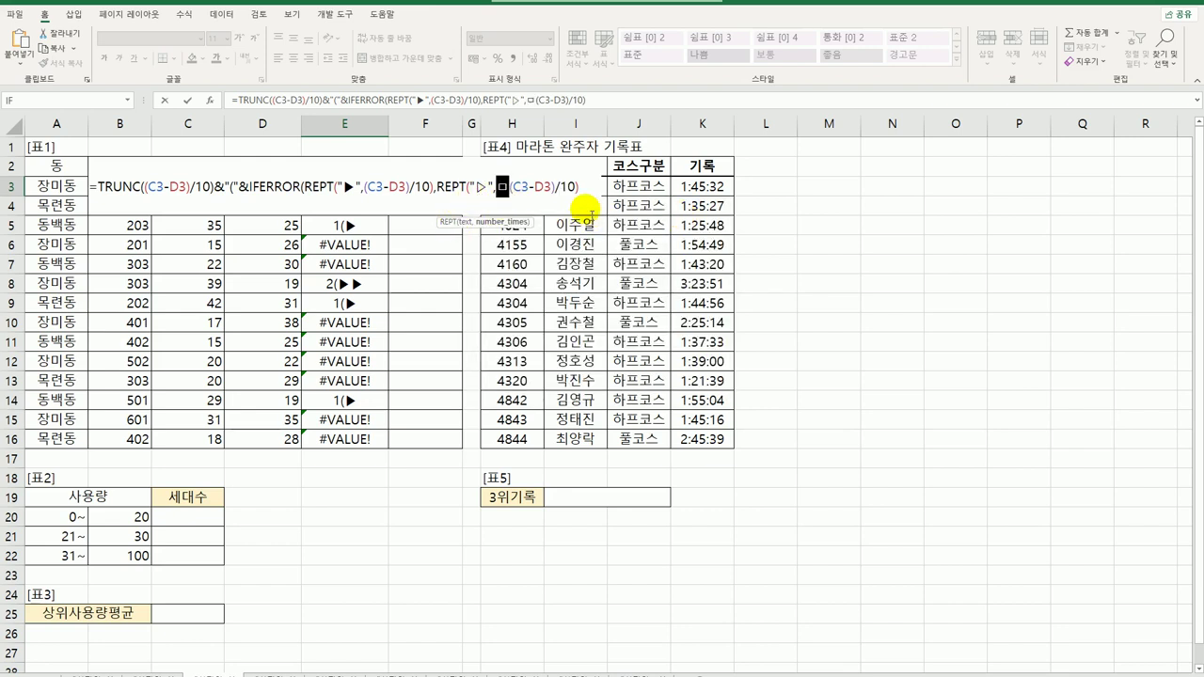
pyautogui.press('BackSpace')
pyautogui.press('Hangul')
pyautogui.write('abs(')
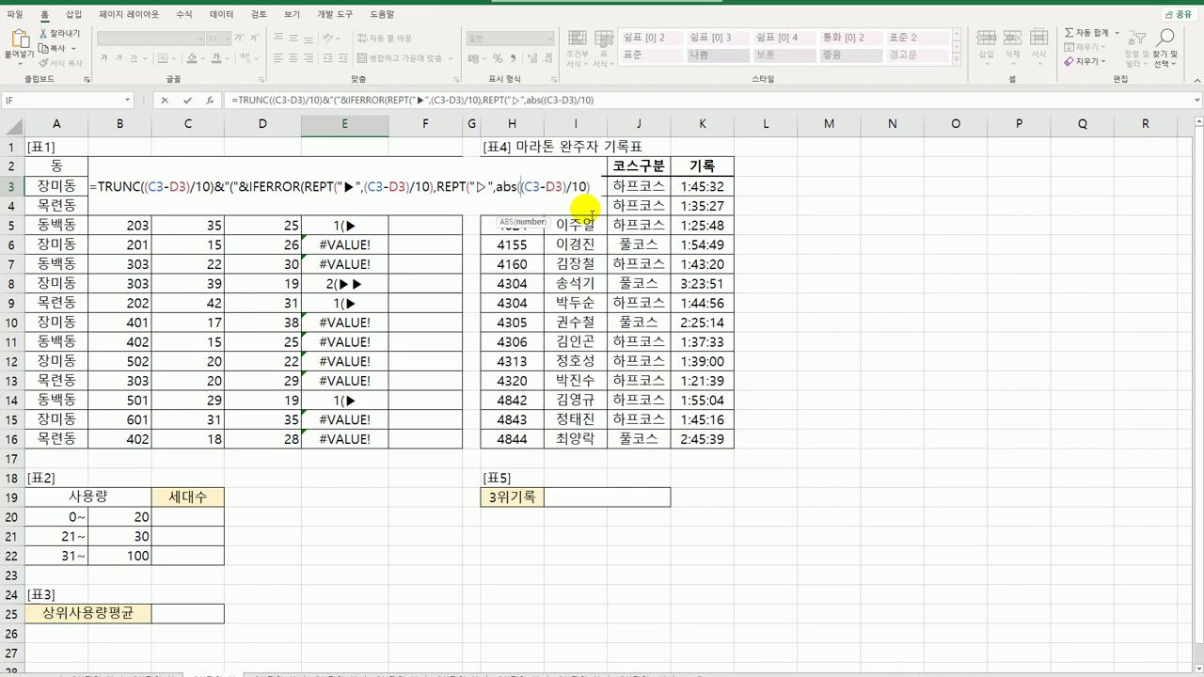
pyautogui.click(585, 186)
pyautogui.write(')')
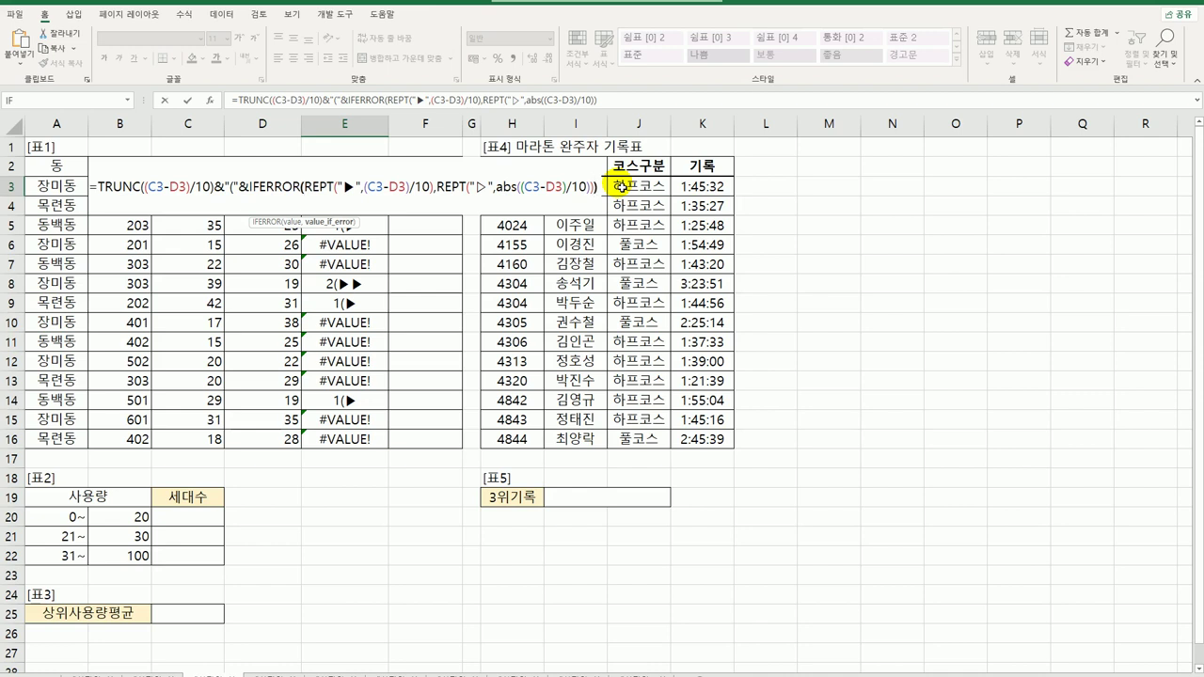
pyautogui.write(')')
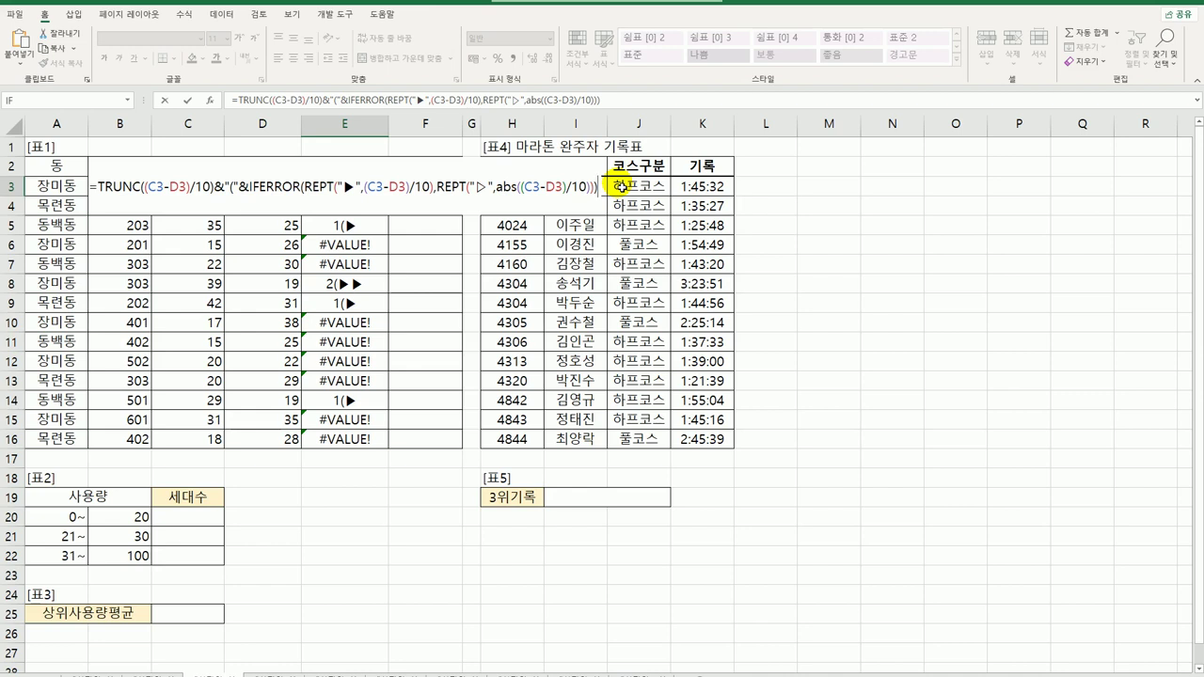
pyautogui.hotkey('ctrl', 'Return')
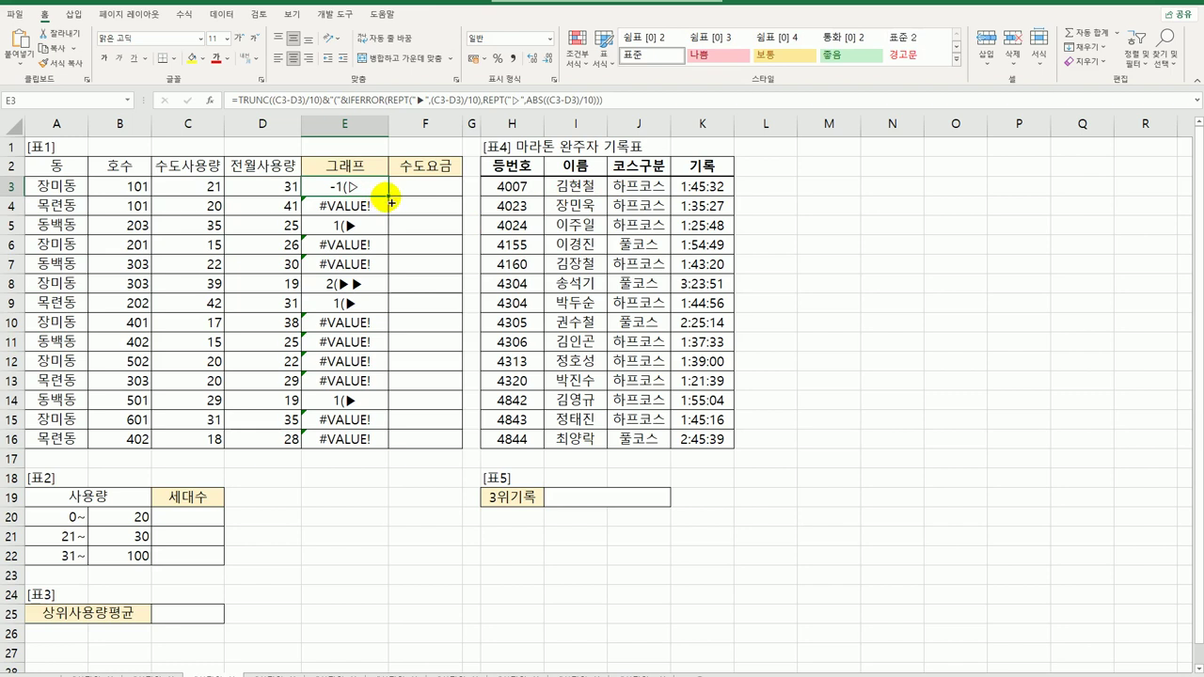
pyautogui.moveTo(386, 196); pyautogui.dragTo(379, 439)
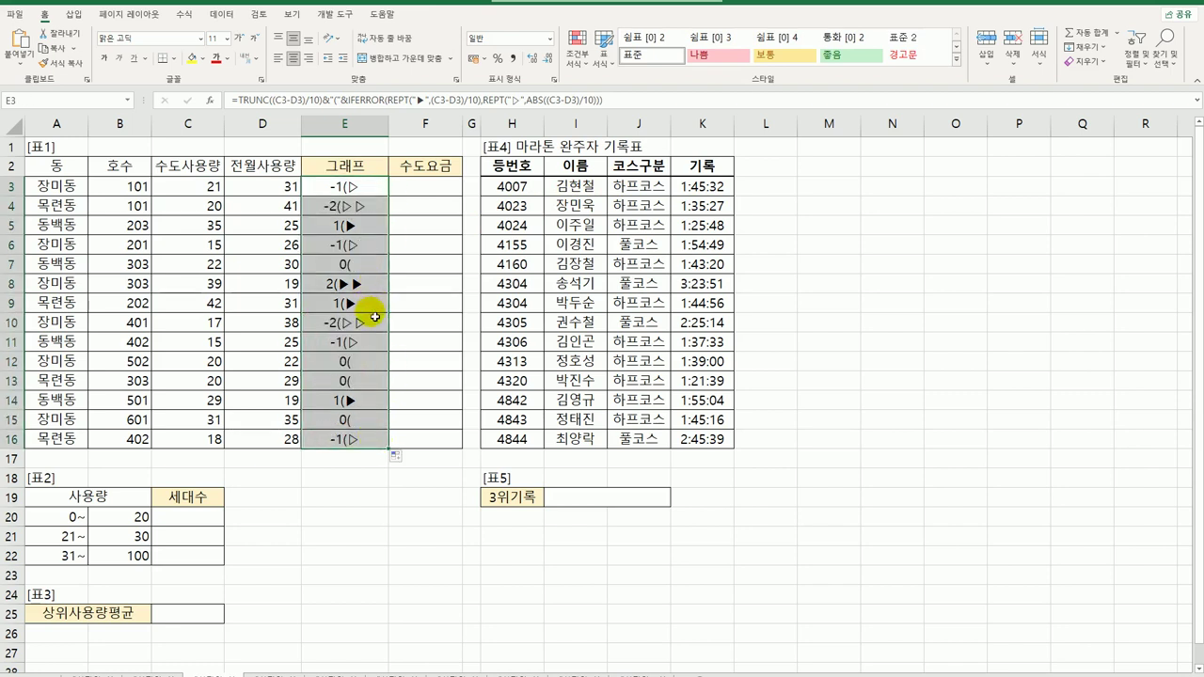
# Step: Append &")" to the end of the E3 formula and fill it down to E16
pyautogui.click(375, 192)
pyautogui.doubleClick(375, 192)
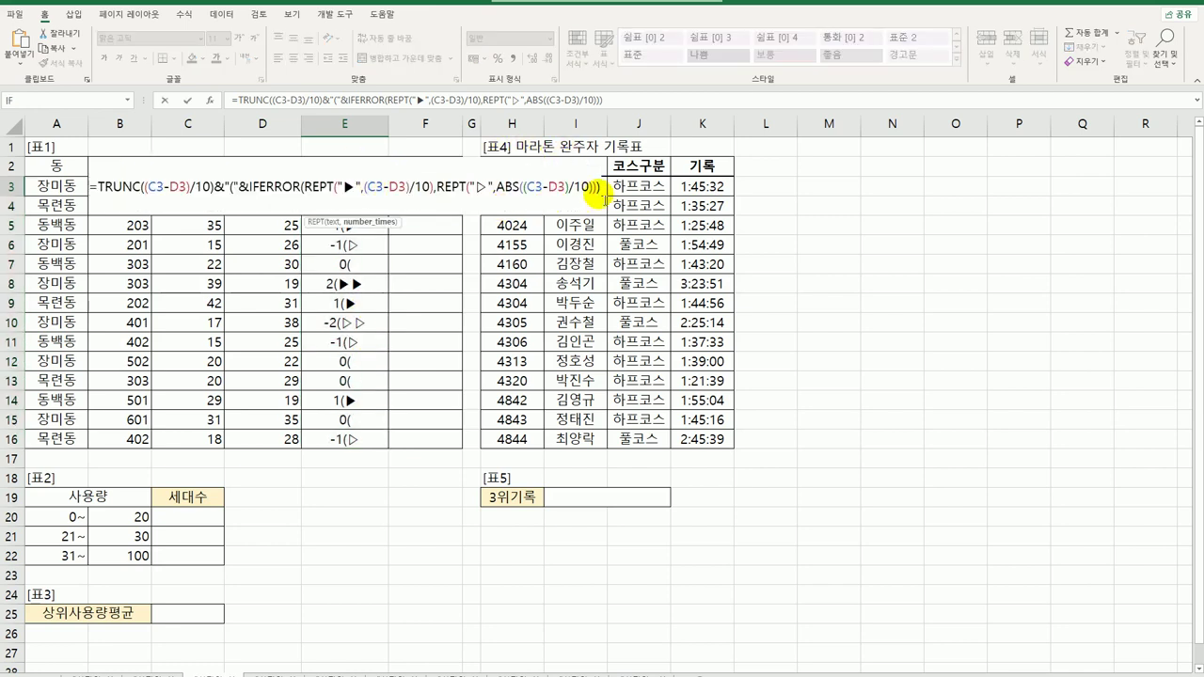
pyautogui.click(602, 187)
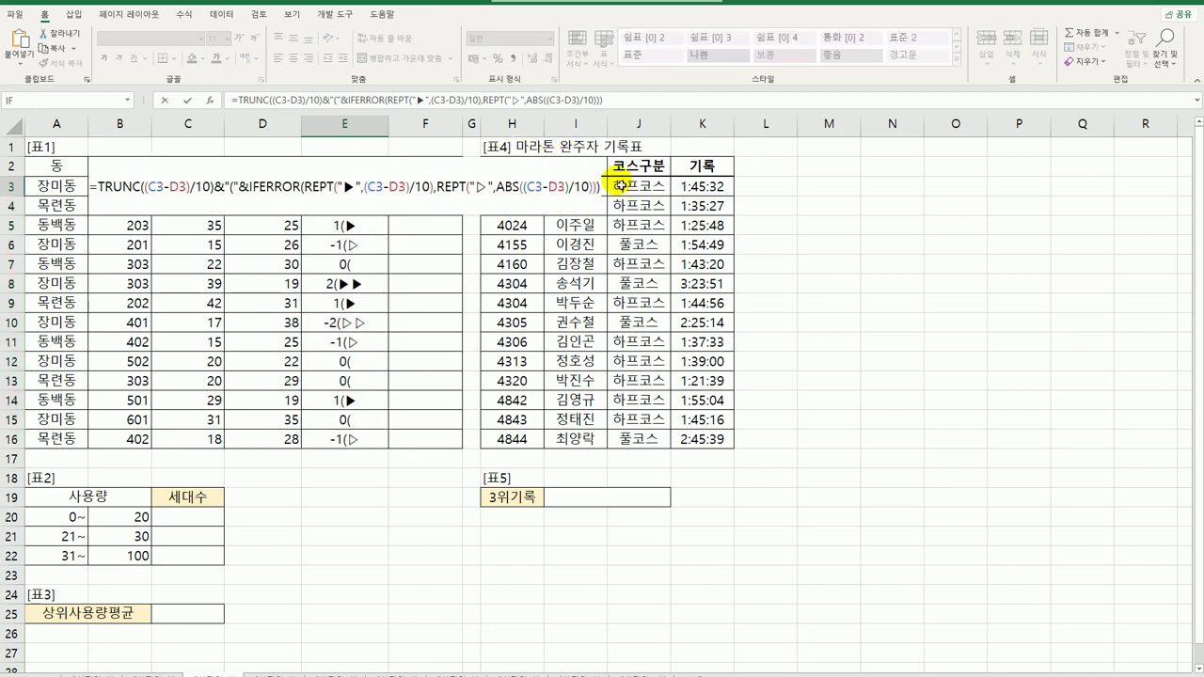
pyautogui.write('&")')
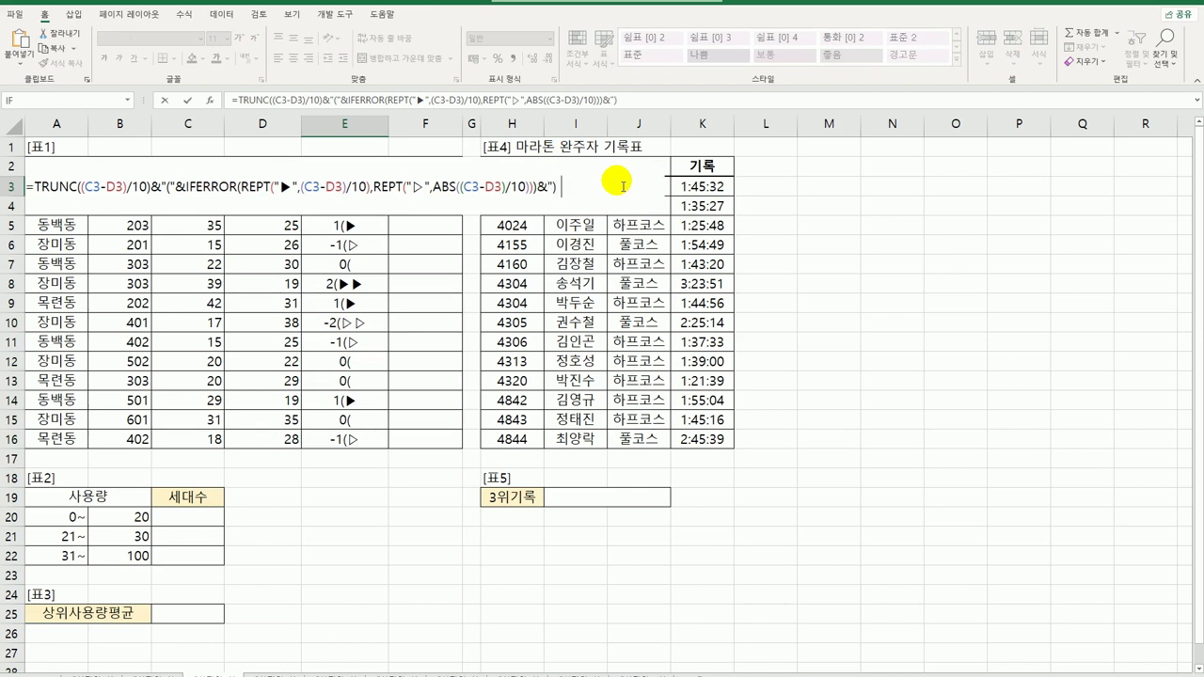
pyautogui.hotkey('ctrl', 'Return')
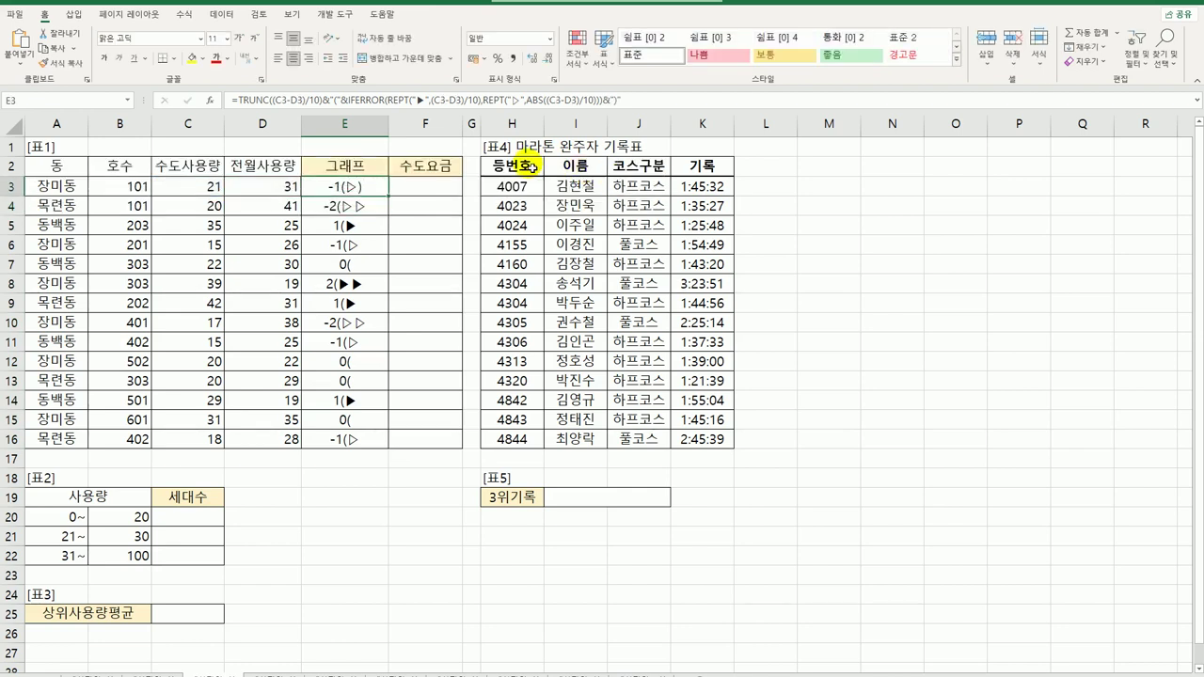
pyautogui.moveTo(386, 196); pyautogui.dragTo(386, 447)
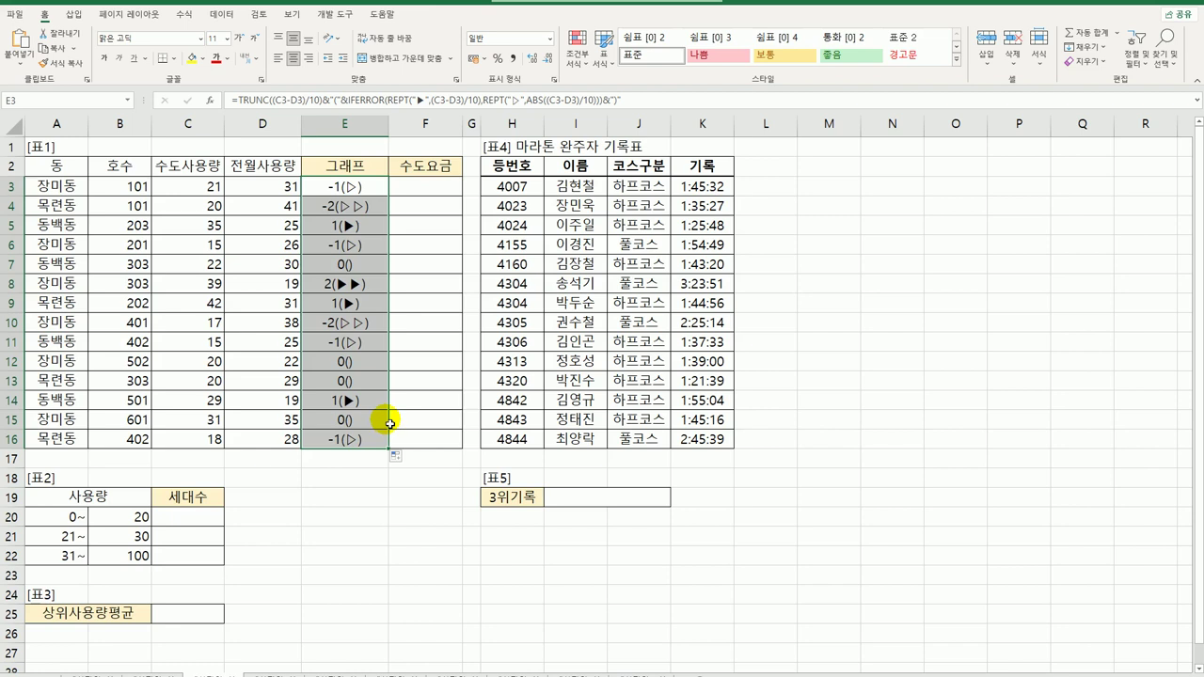
pyautogui.moveTo(182, 523); pyautogui.dragTo(195, 563)
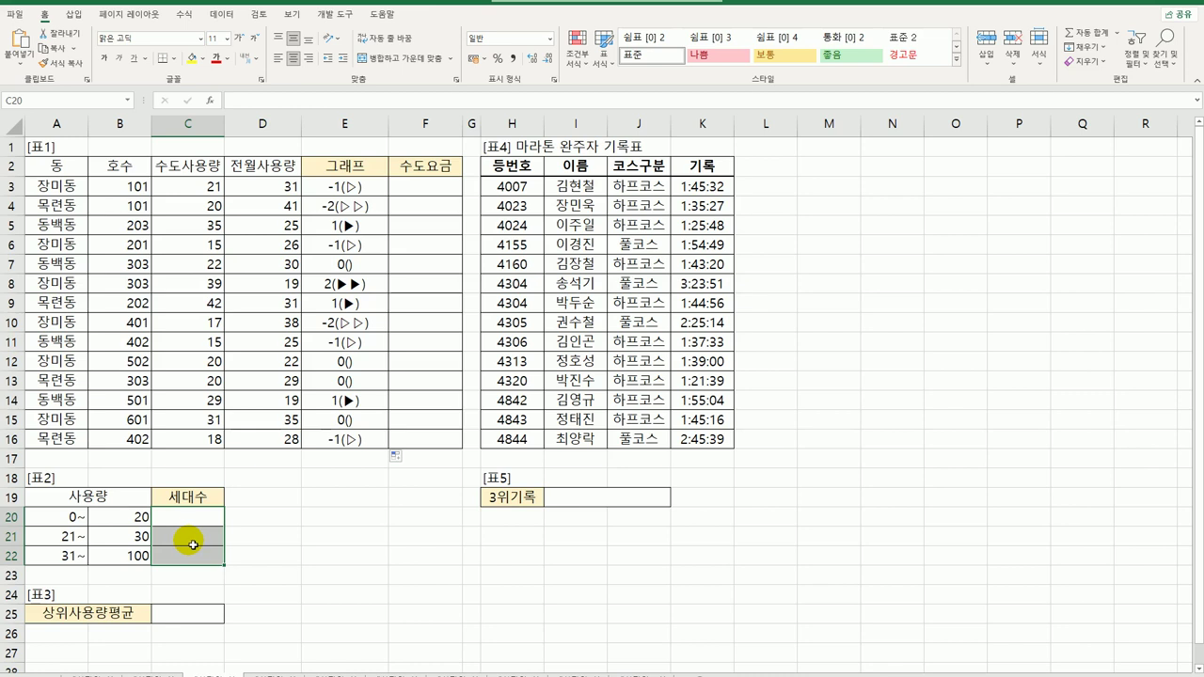
pyautogui.click(70, 524)
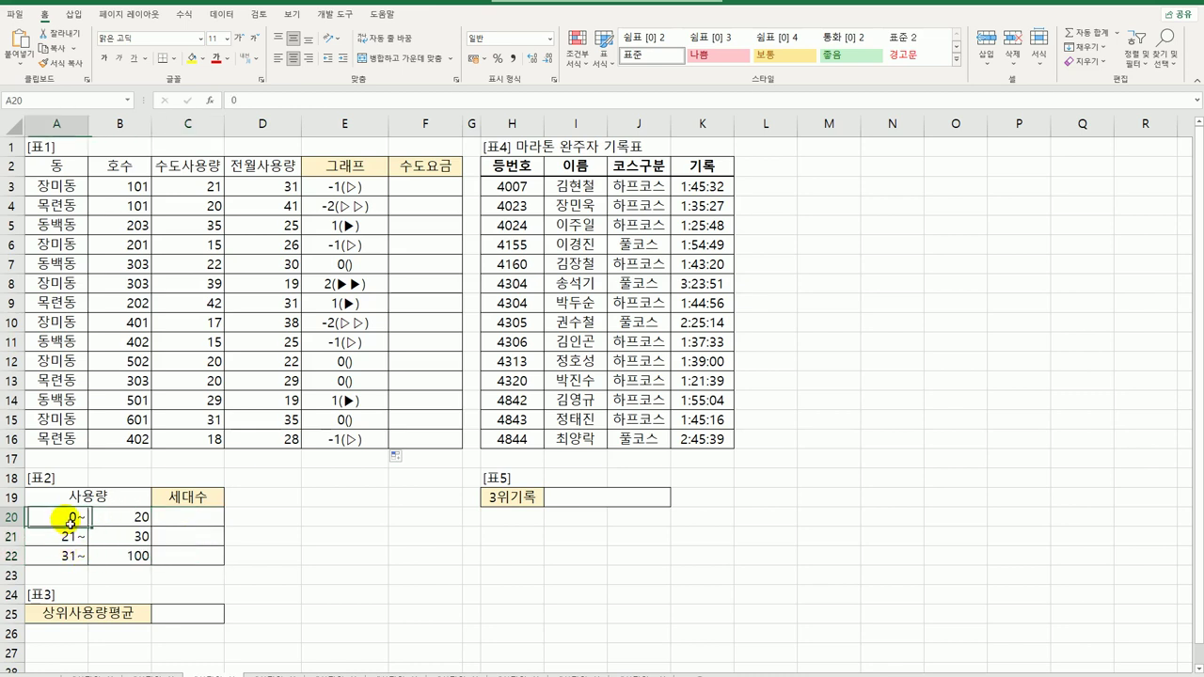
pyautogui.click(132, 525)
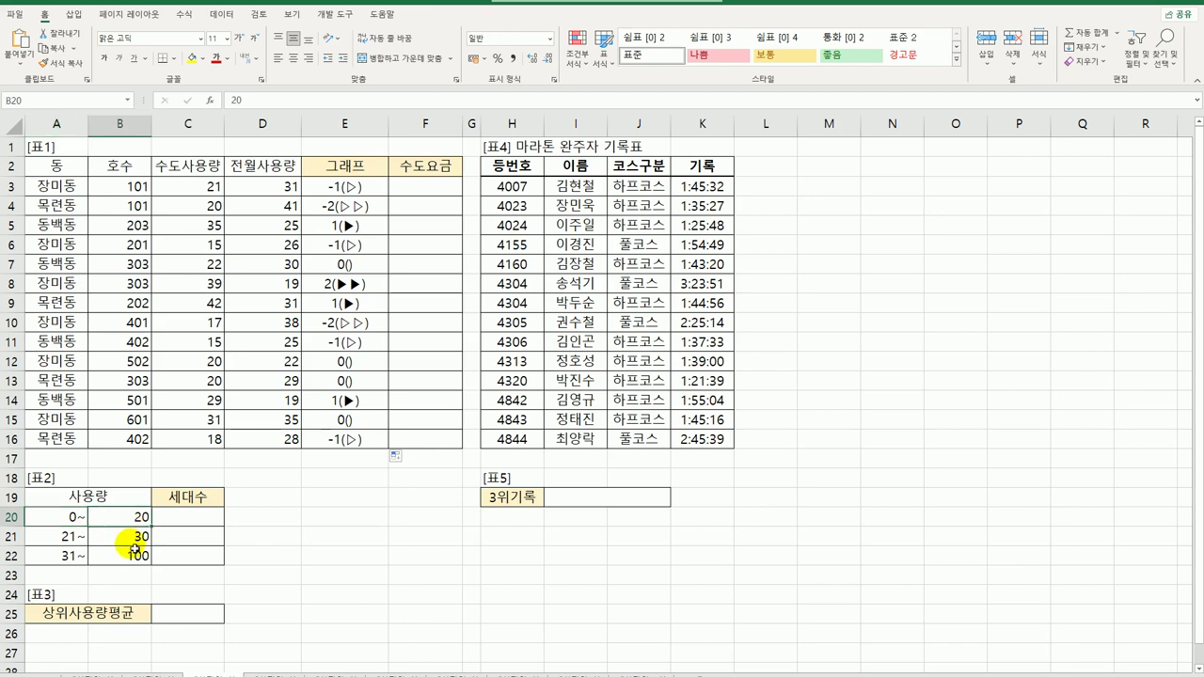
# Step: Begin the 세대수 formula in C20 as =COUNT(IF(($C$3:$C$16>=A20, with the 수도사용량 range as an absolute reference
pyautogui.click(175, 523)
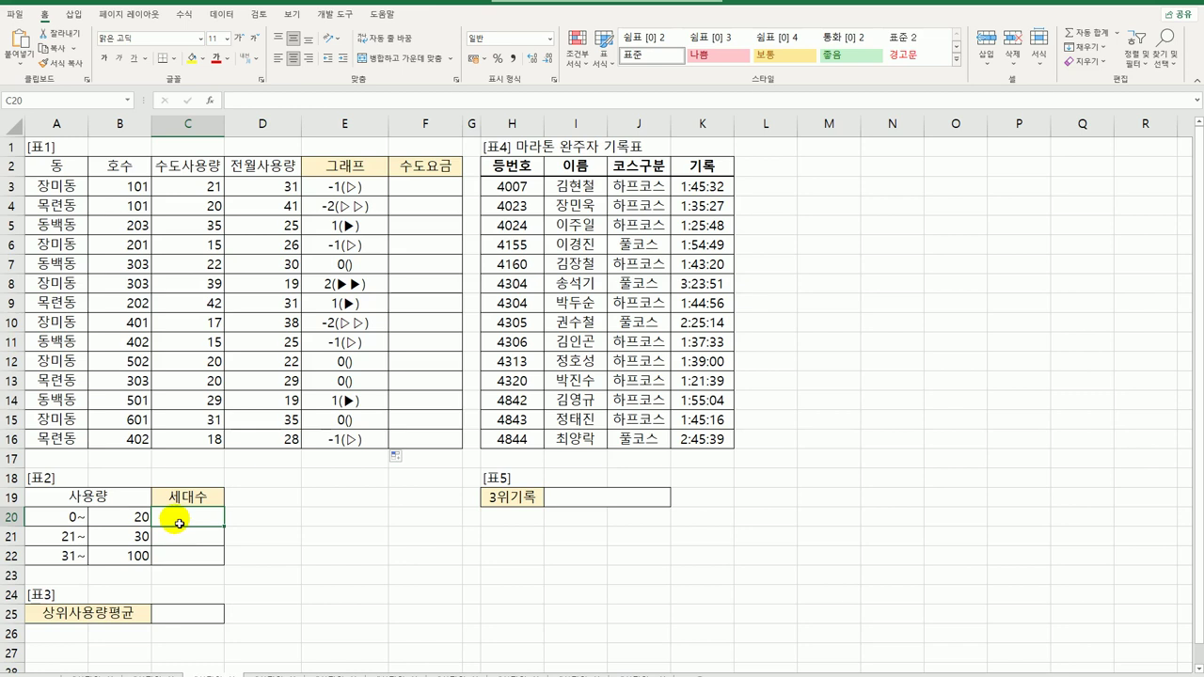
pyautogui.write('=')
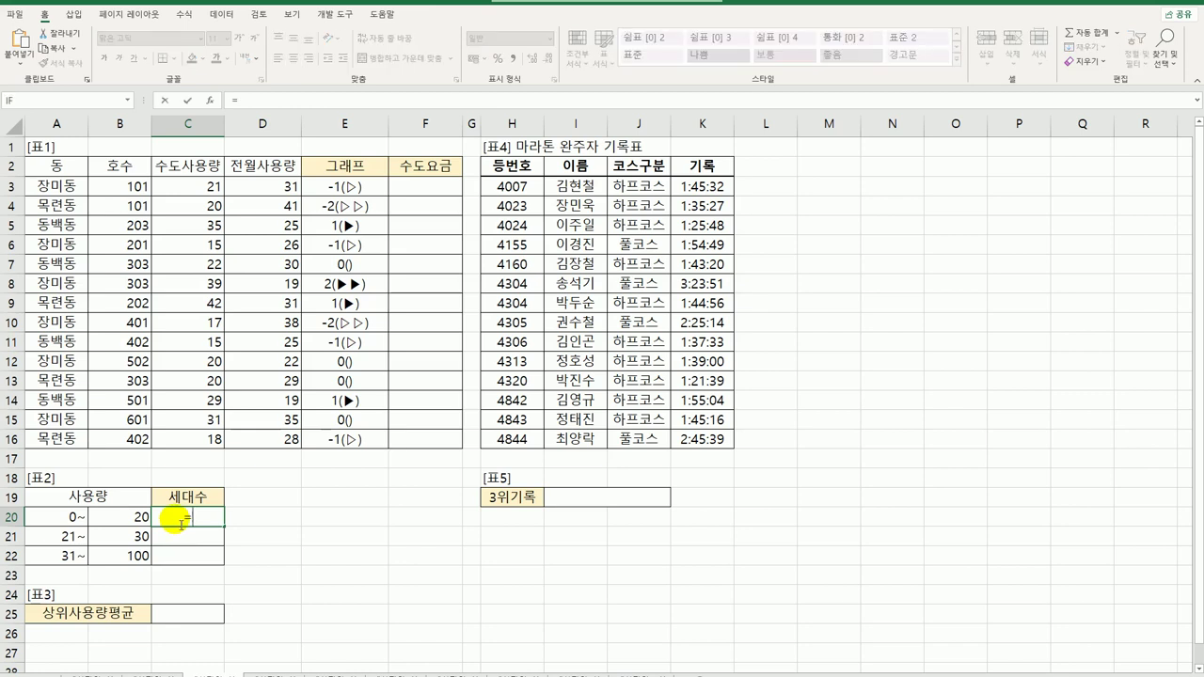
pyautogui.write('count')
pyautogui.press('Tab')
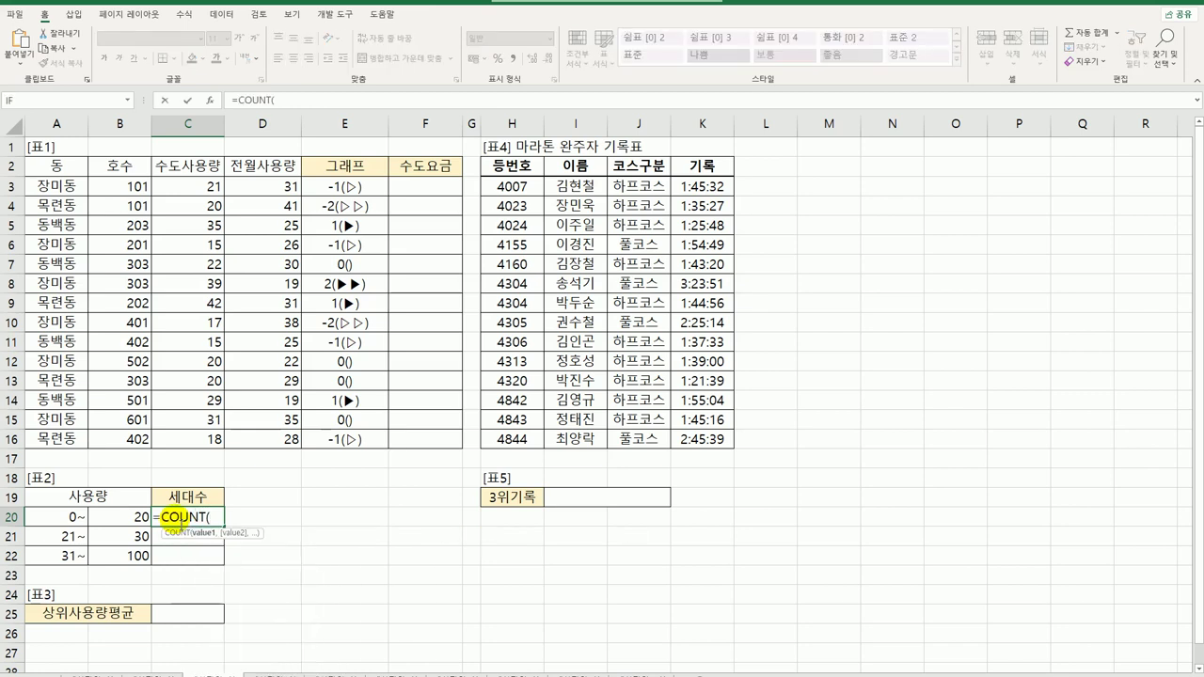
pyautogui.write('if(')
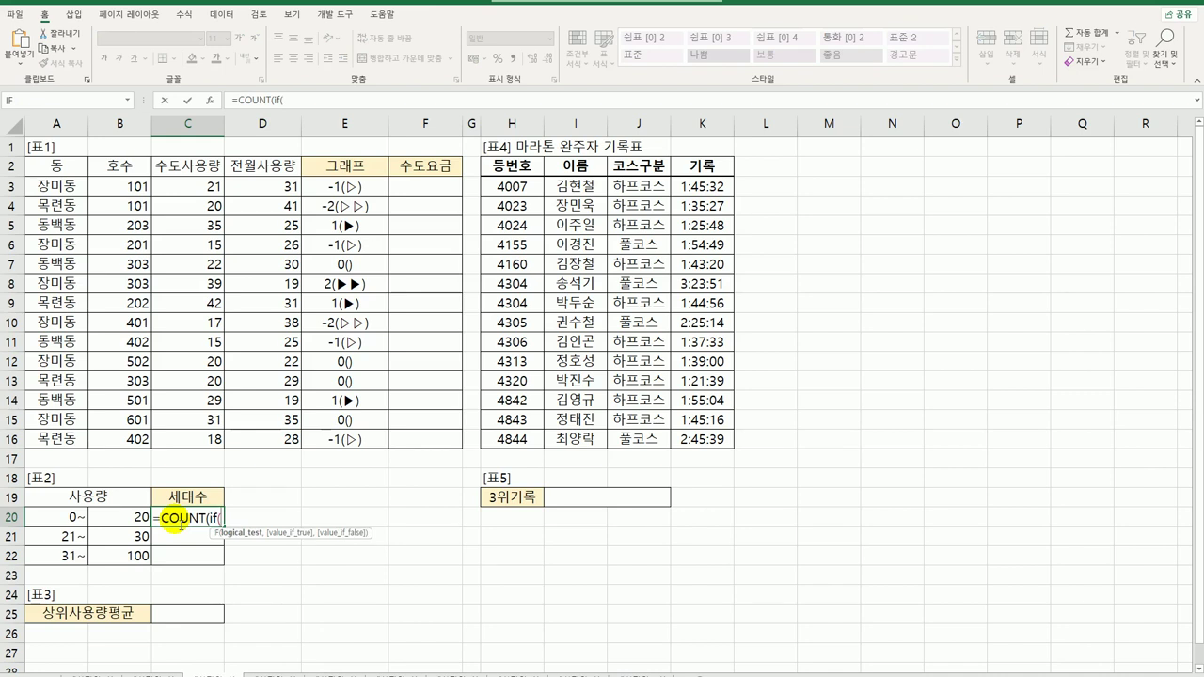
pyautogui.write('(')
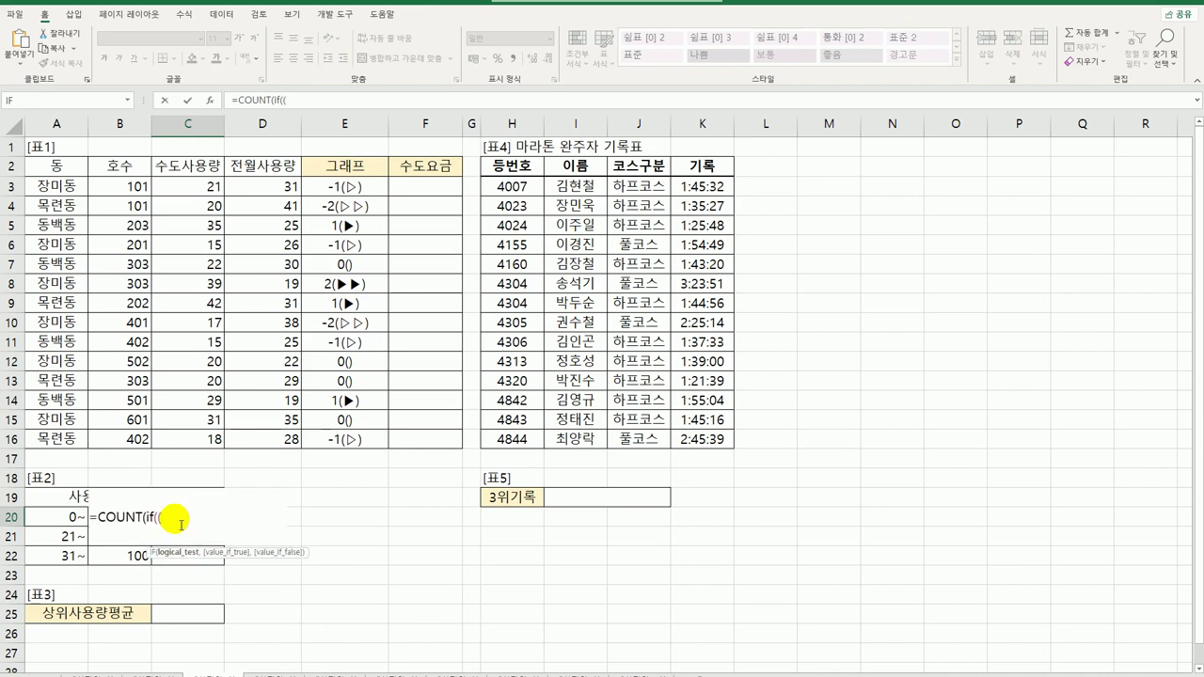
pyautogui.moveTo(185, 185); pyautogui.dragTo(191, 444)
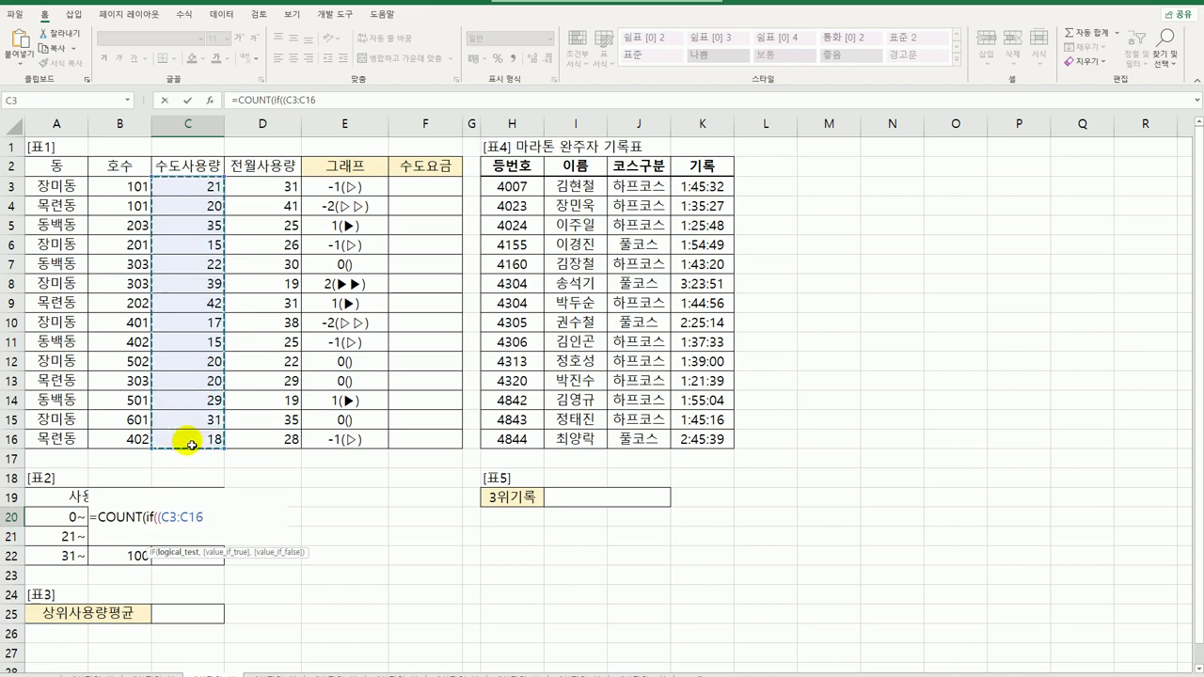
pyautogui.press('F4')
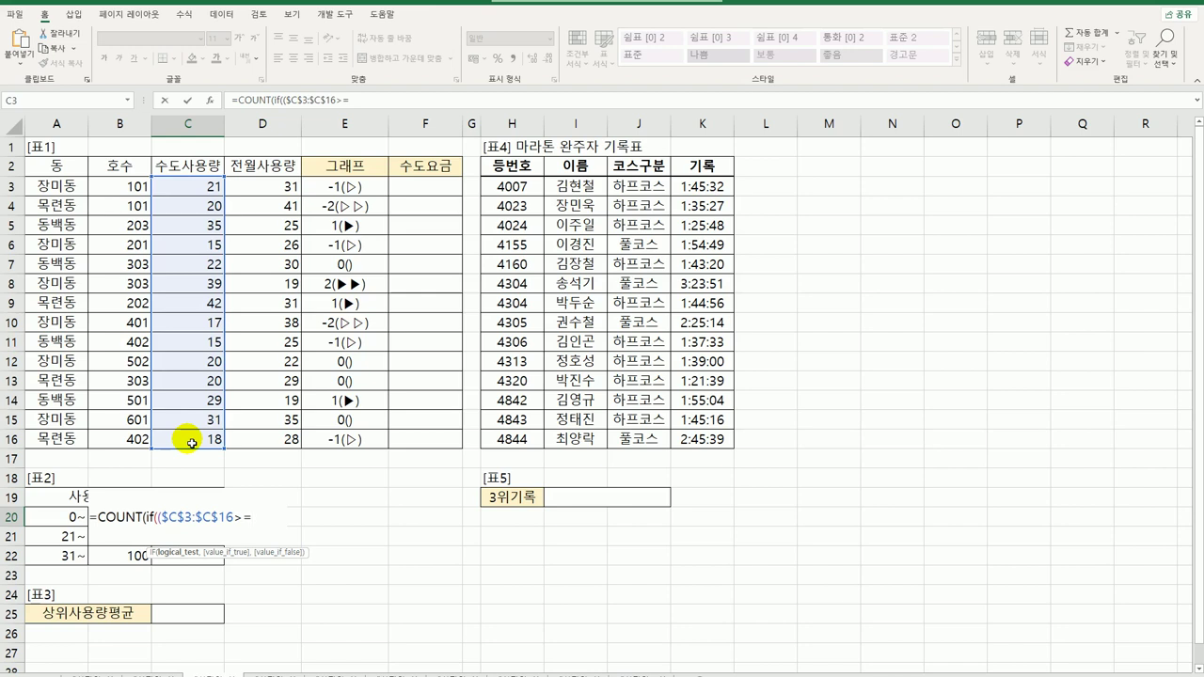
pyautogui.press('Left')
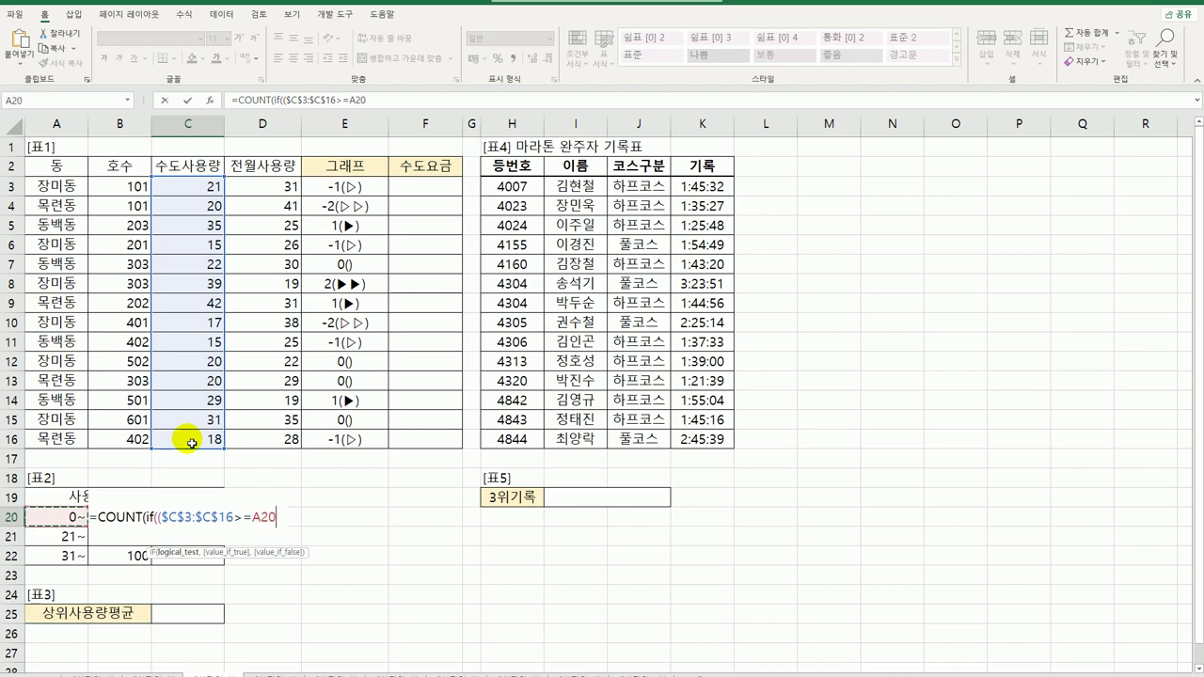
# Step: Multiply the first IF condition in C20 by the upper-limit condition ($C$3:$C$16<=B20) and add a comma for the true value
pyautogui.write(')*(')
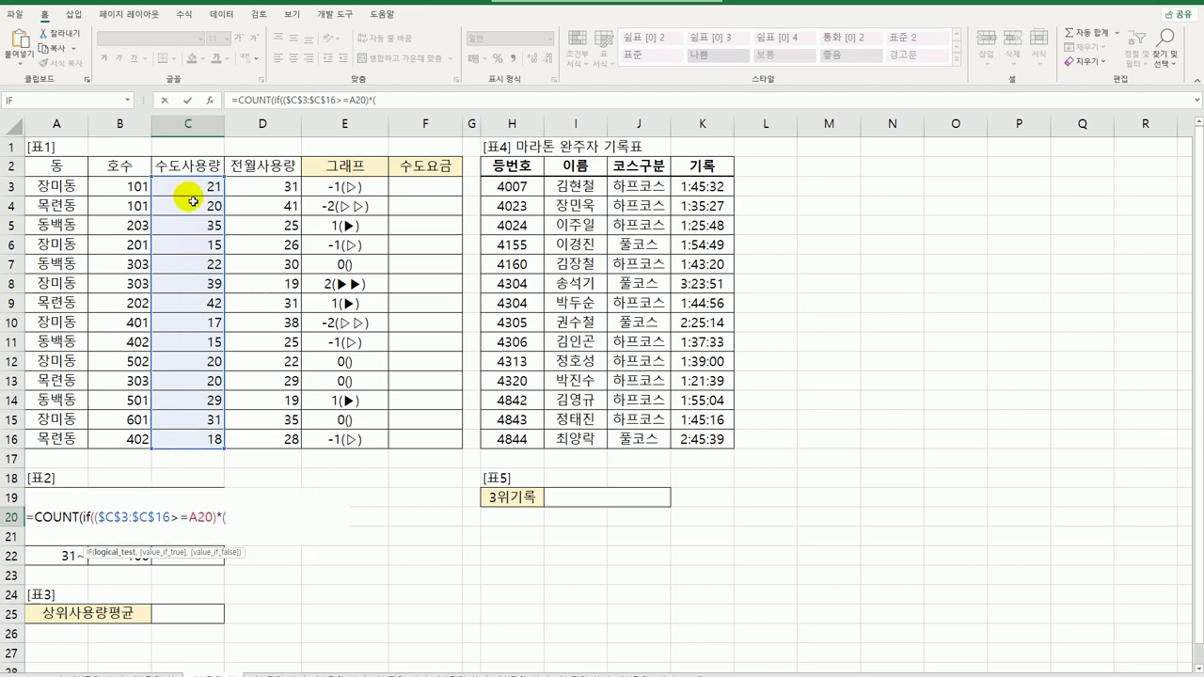
pyautogui.moveTo(188, 188); pyautogui.dragTo(194, 437)
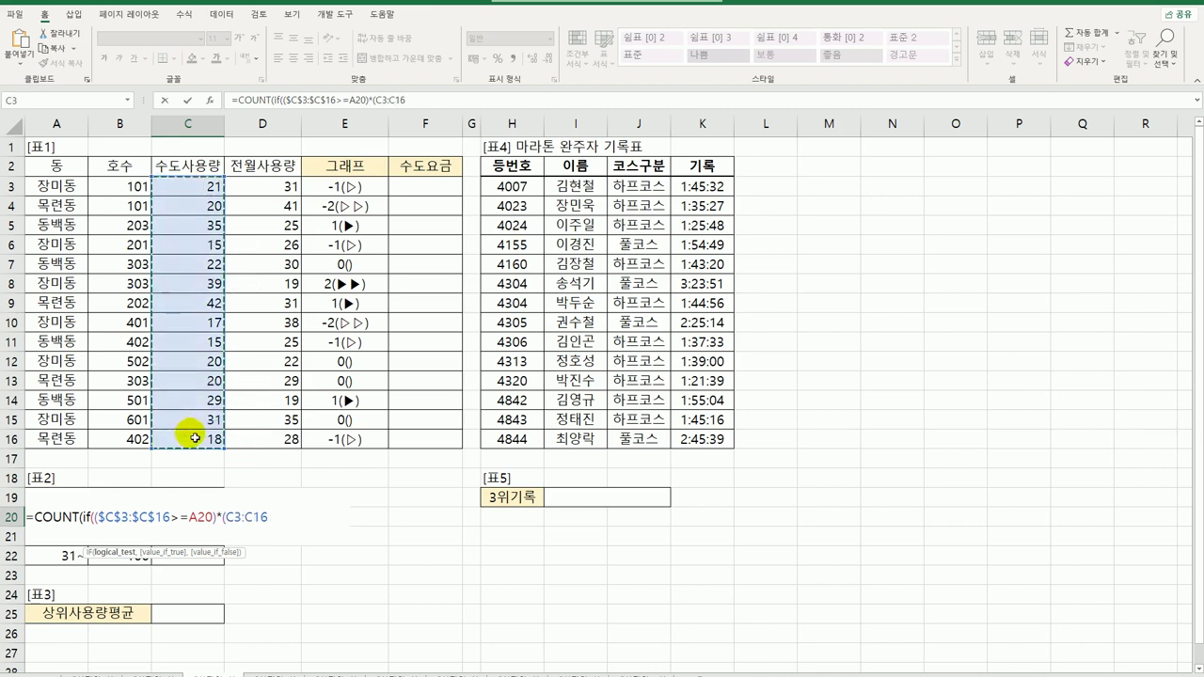
pyautogui.press('F4')
pyautogui.write('<=')
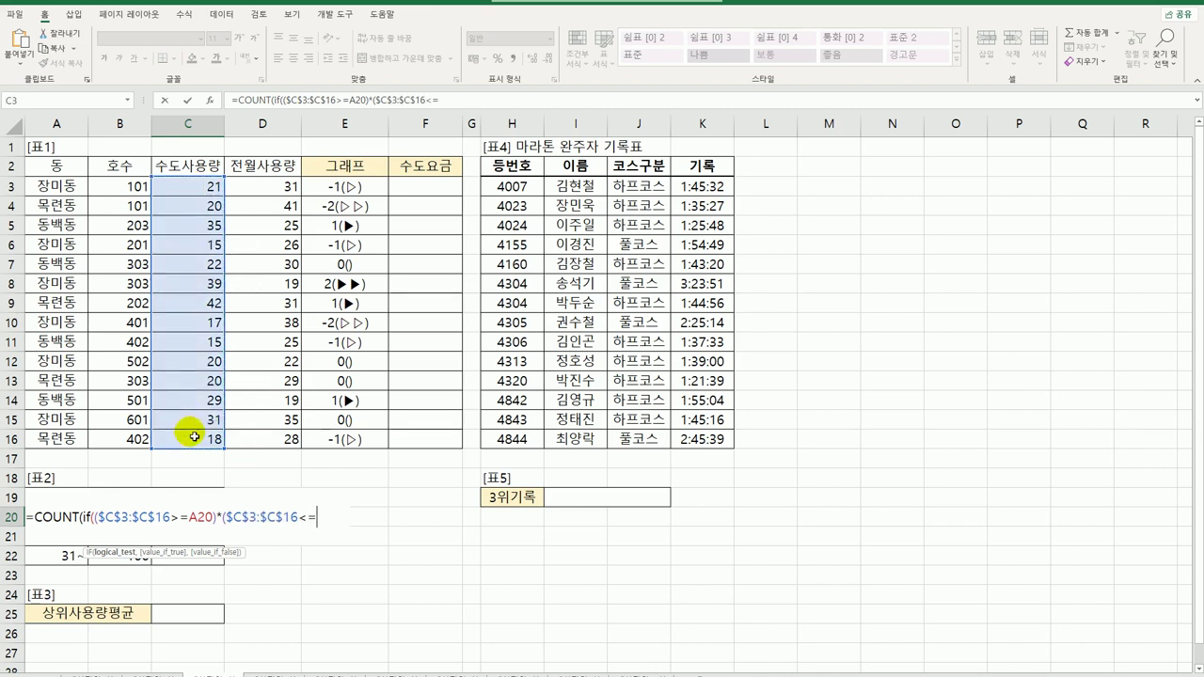
pyautogui.press('Right')
pyautogui.write(',')
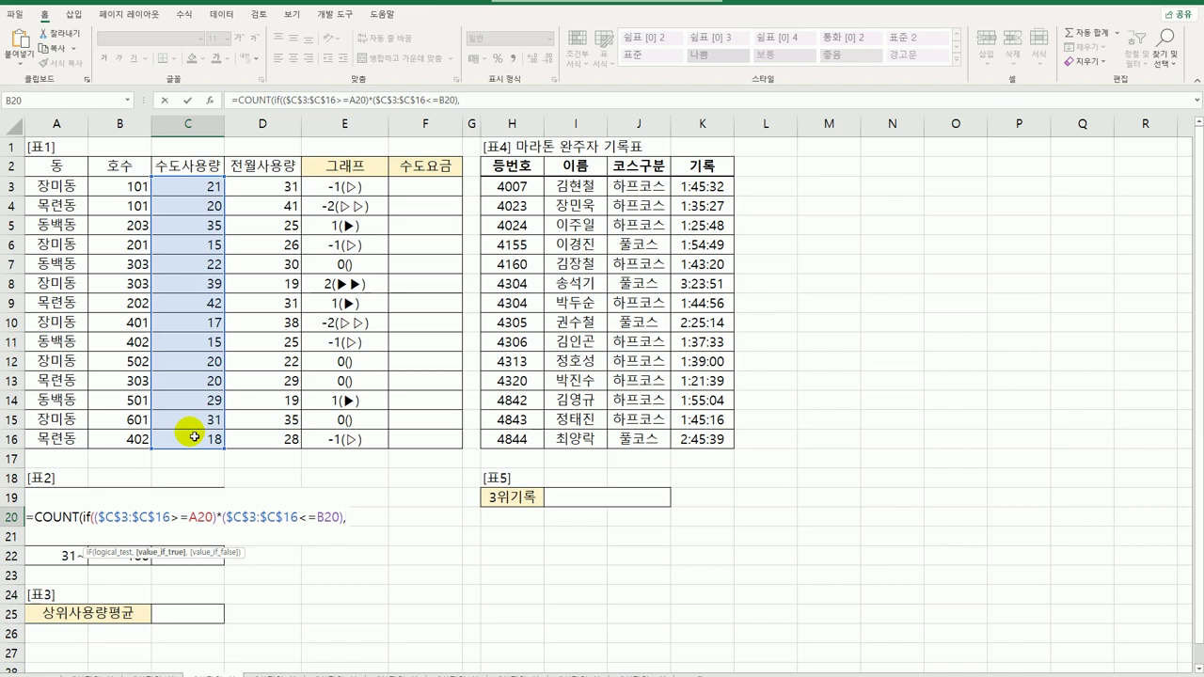
# Step: Complete the C20 formula with 1 as the true value and &"세대", enter it as an array formula and fill it down to C22
pyautogui.write('1')
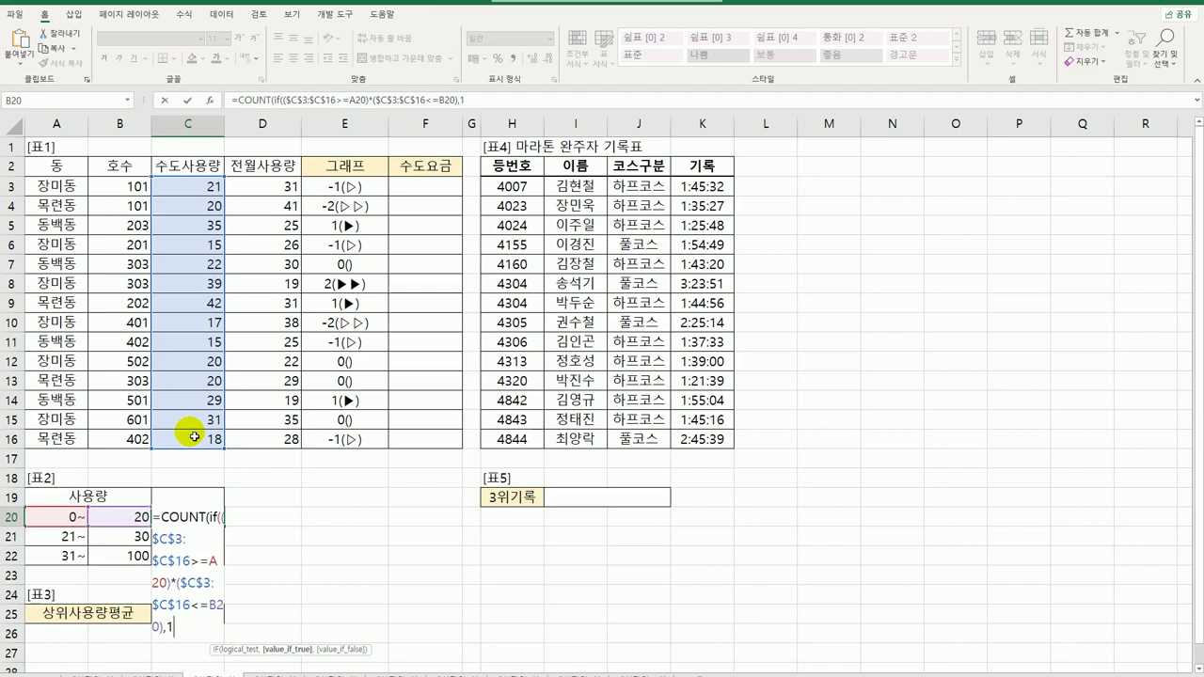
pyautogui.write('))')
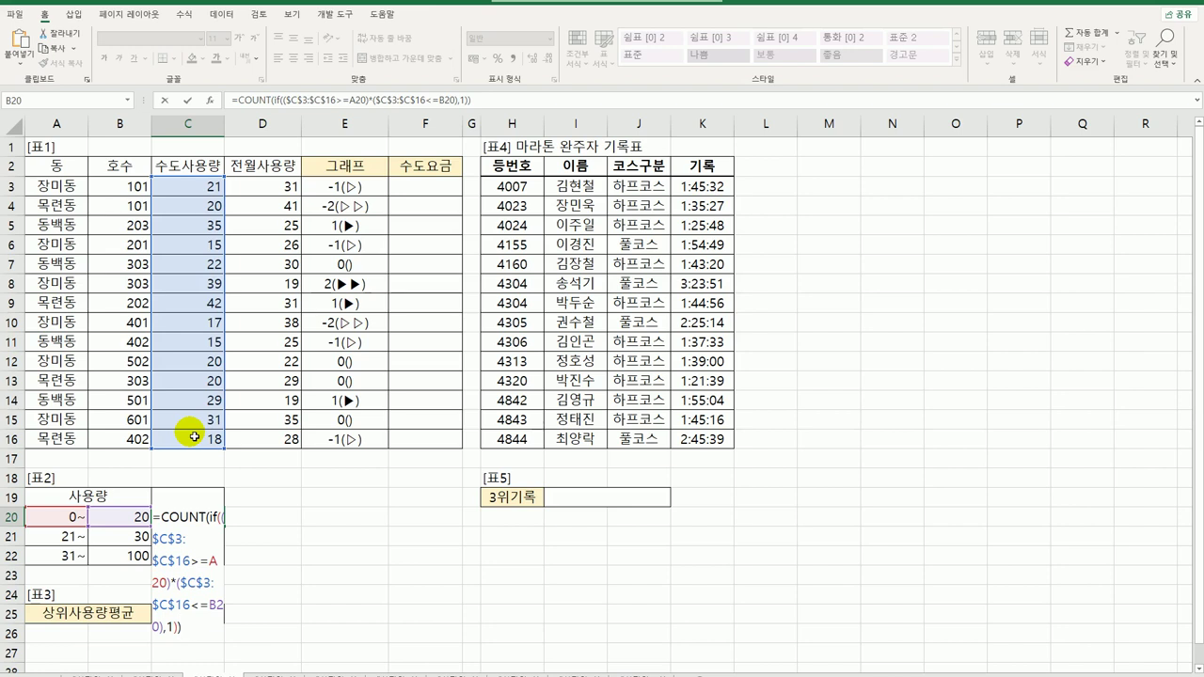
pyautogui.write('&"세대"')
pyautogui.hotkey('ctrl', 'shift', 'Return')
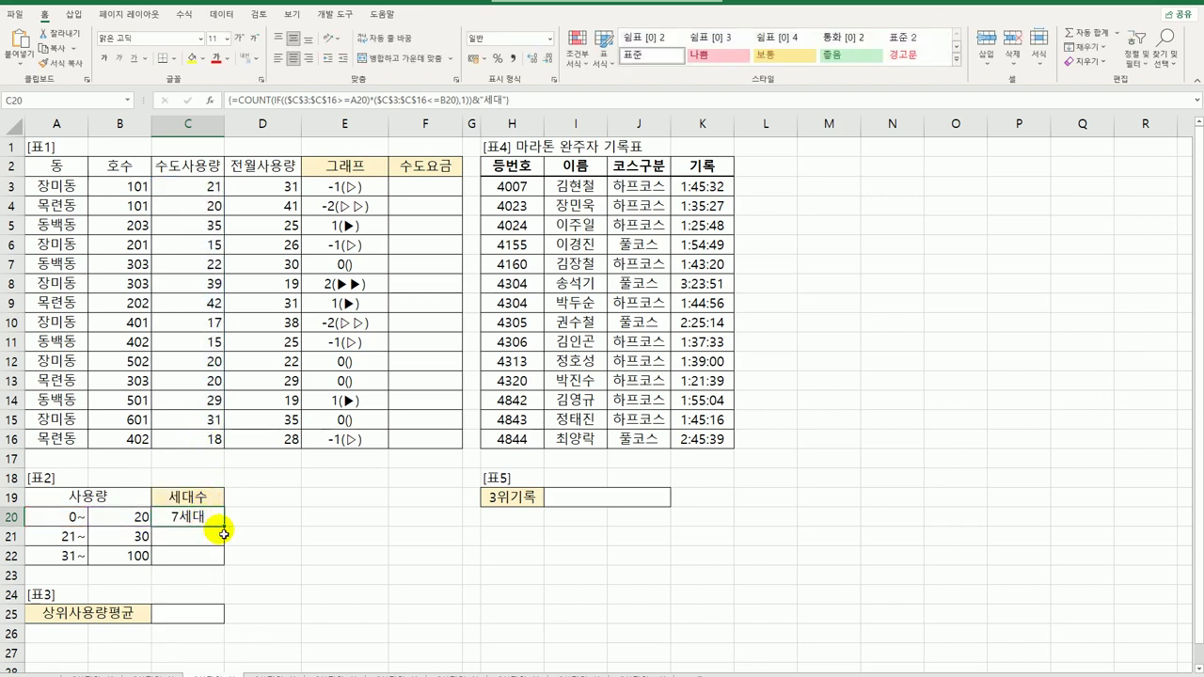
pyautogui.moveTo(226, 527); pyautogui.dragTo(234, 570)
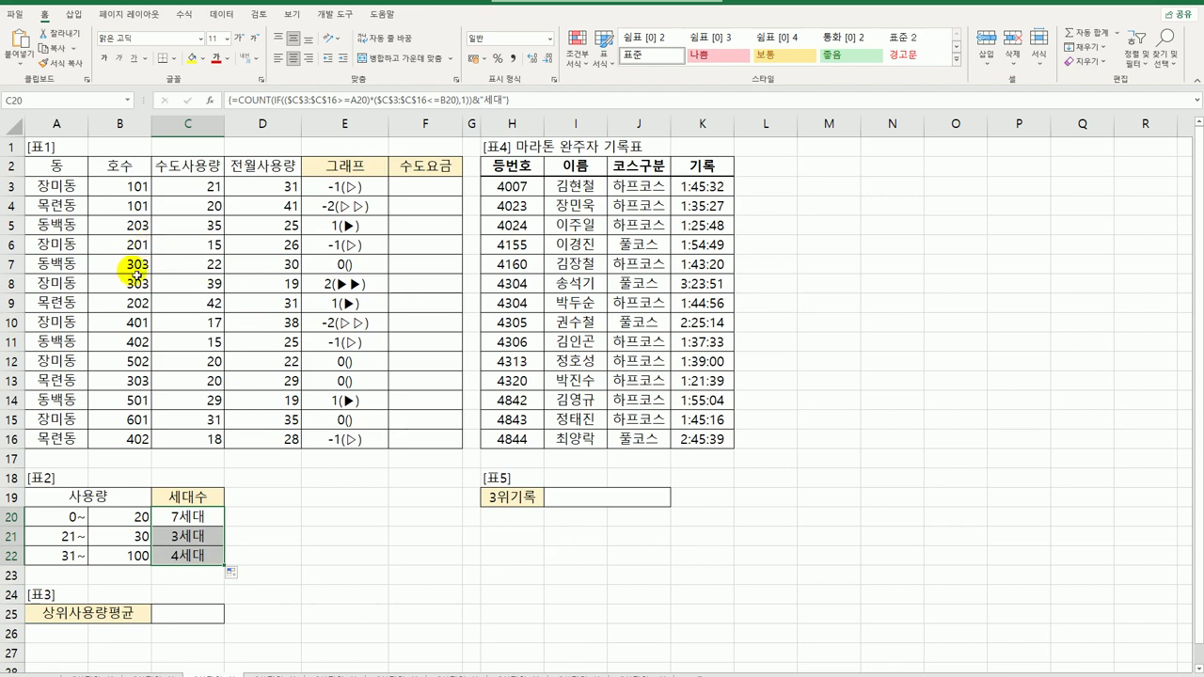
pyautogui.click(216, 188)
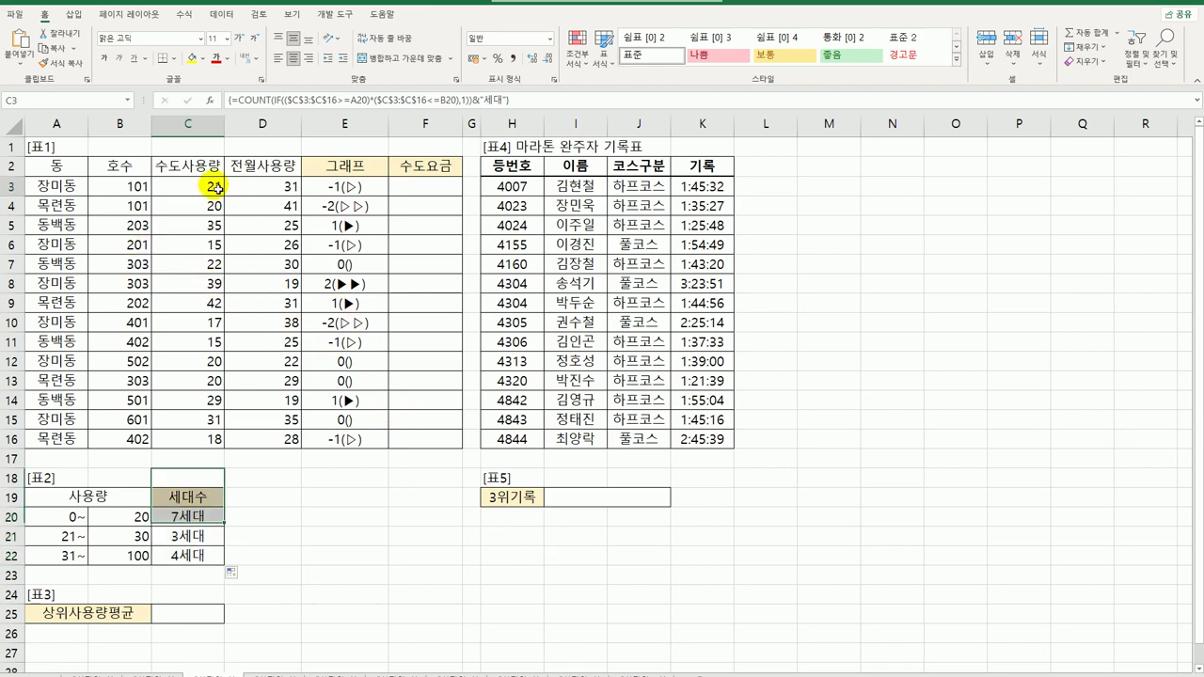
pyautogui.moveTo(216, 188); pyautogui.dragTo(191, 448)
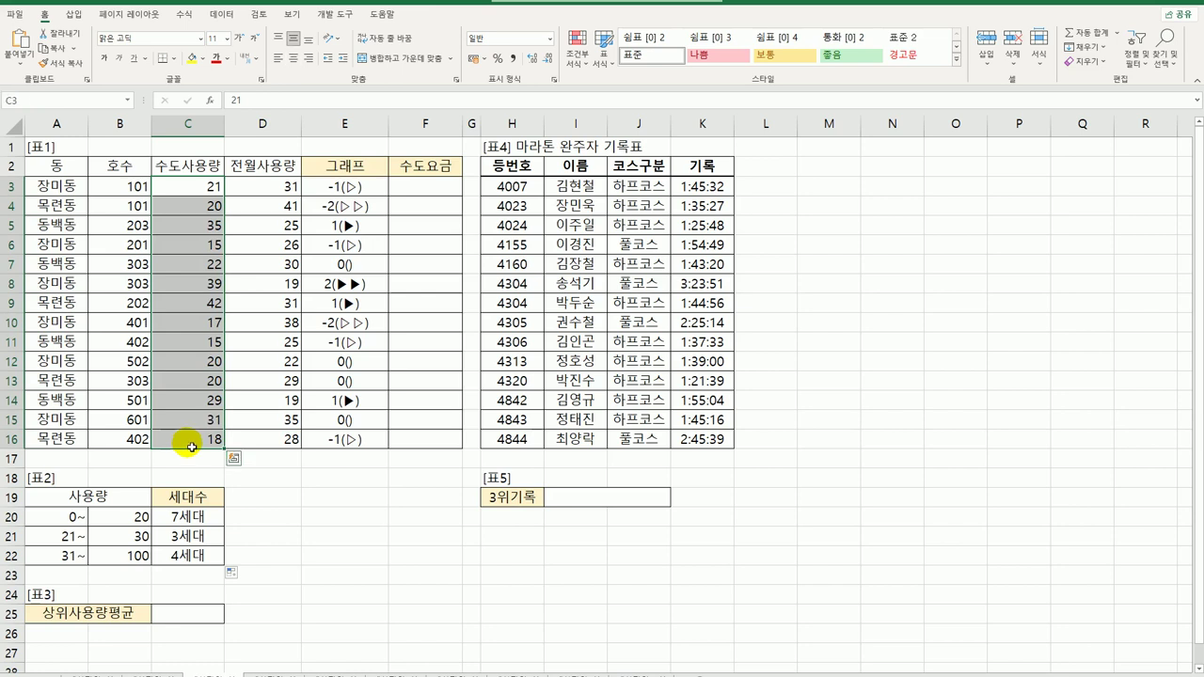
# Step: Begin a formula in the merged 3위기록 result cell I19 of 표5 as =AVERAGE(LARGE(
pyautogui.click(564, 504)
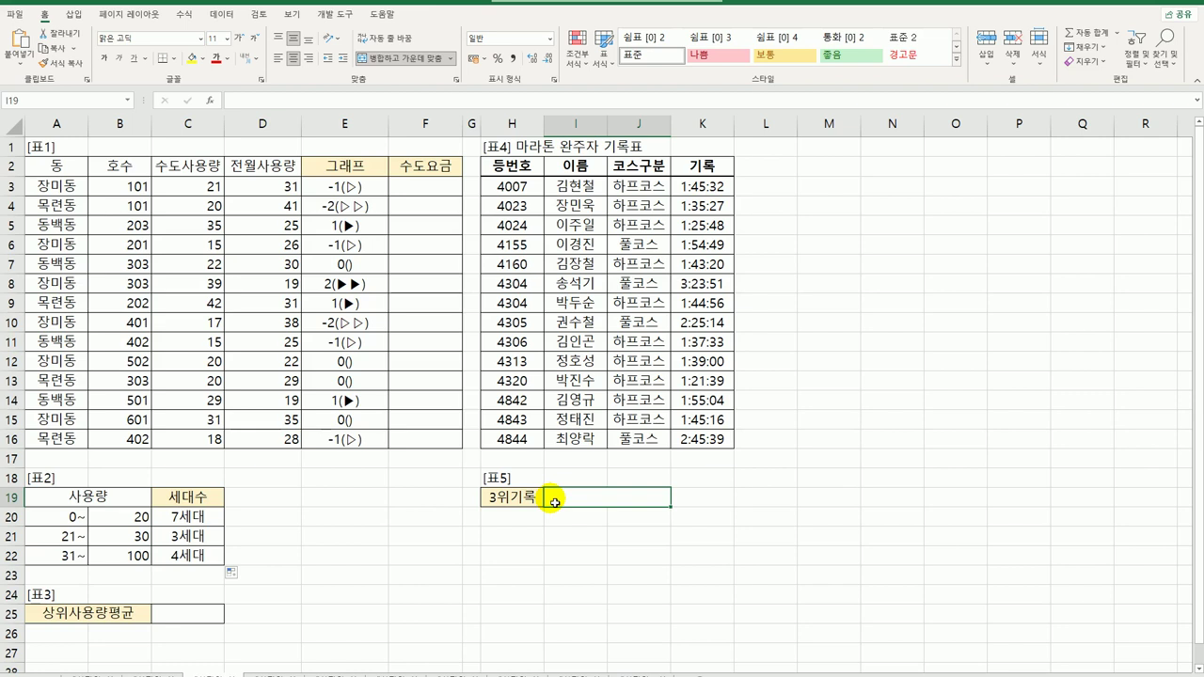
pyautogui.write('=')
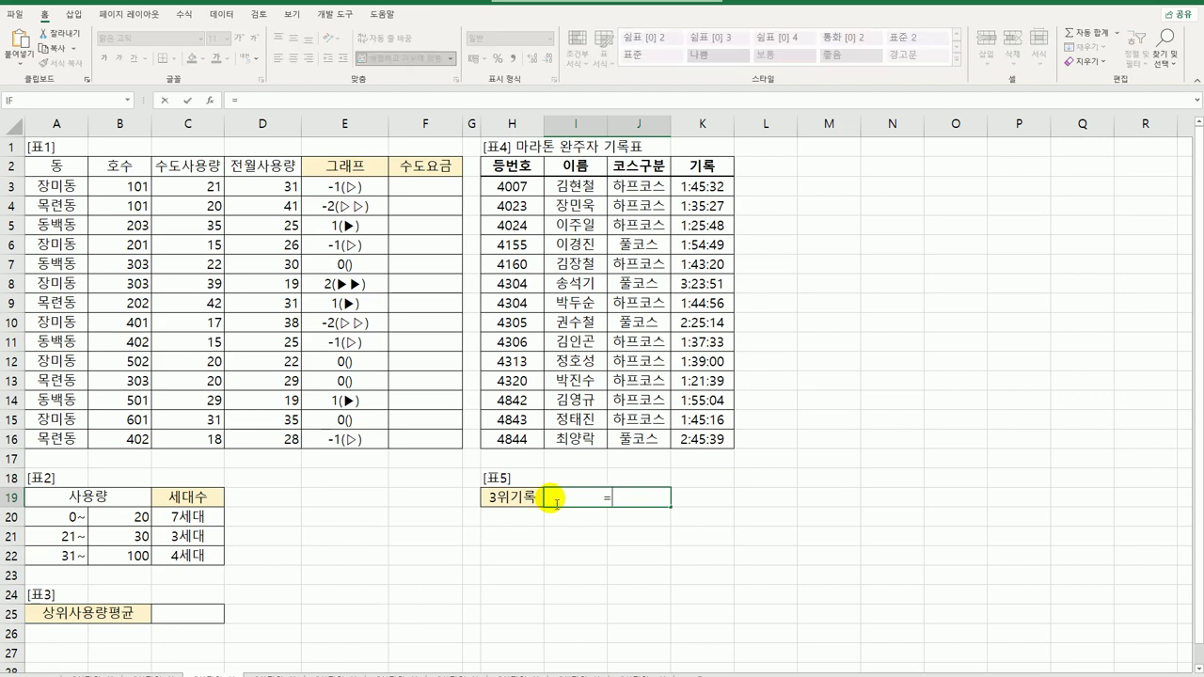
pyautogui.write('av')
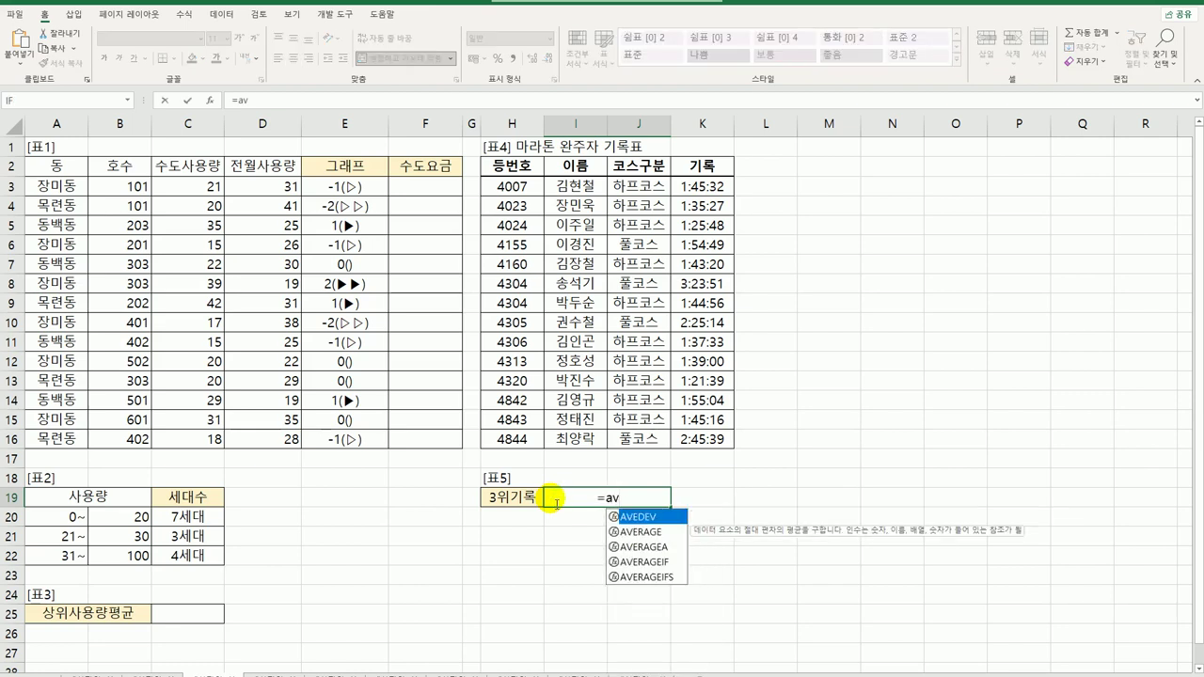
pyautogui.press('Down')
pyautogui.press('Tab')
pyautogui.write('i')
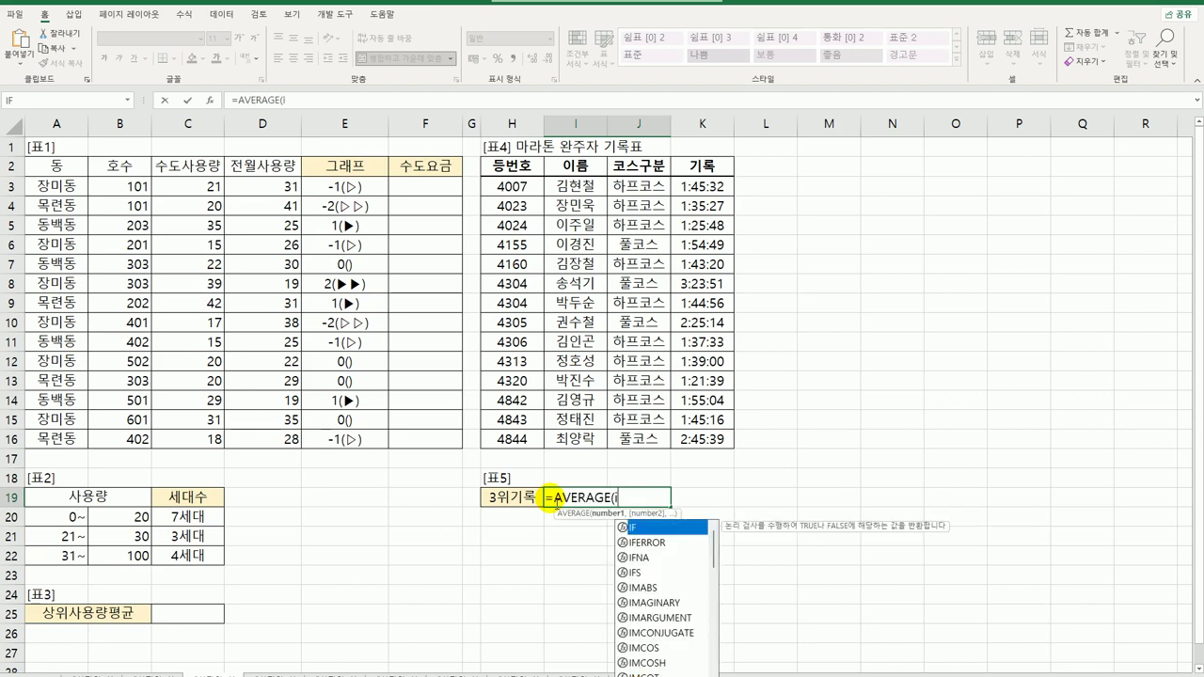
pyautogui.write('f')
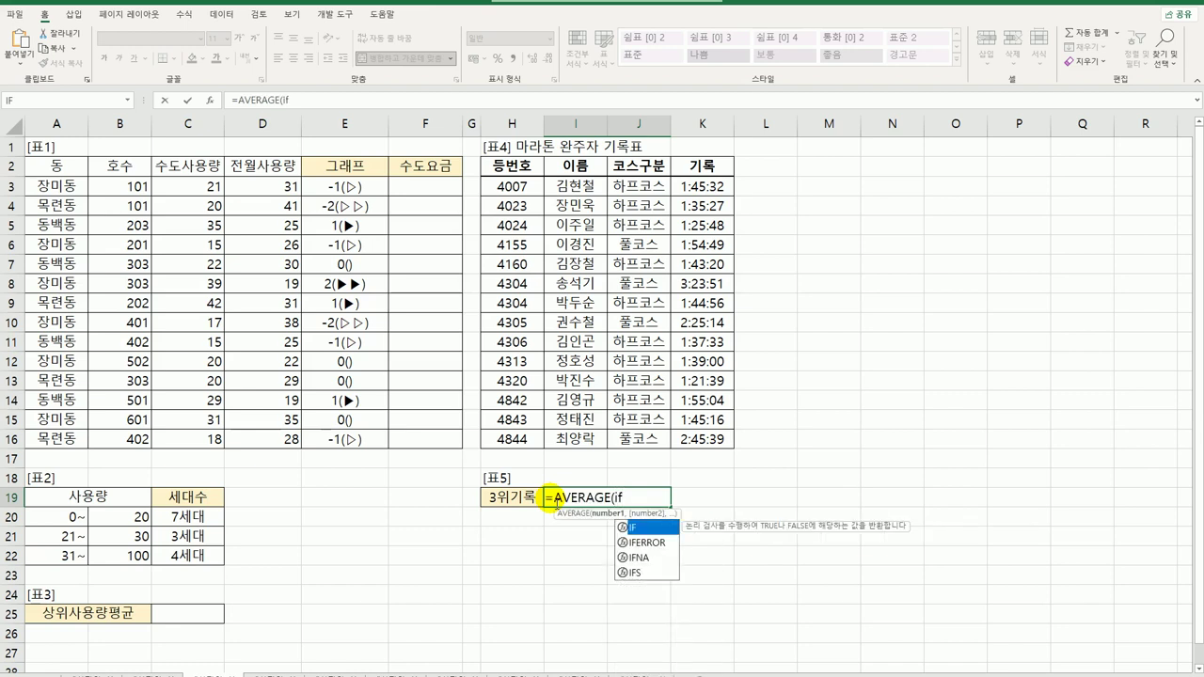
pyautogui.press('BackSpace')
pyautogui.press('BackSpace')
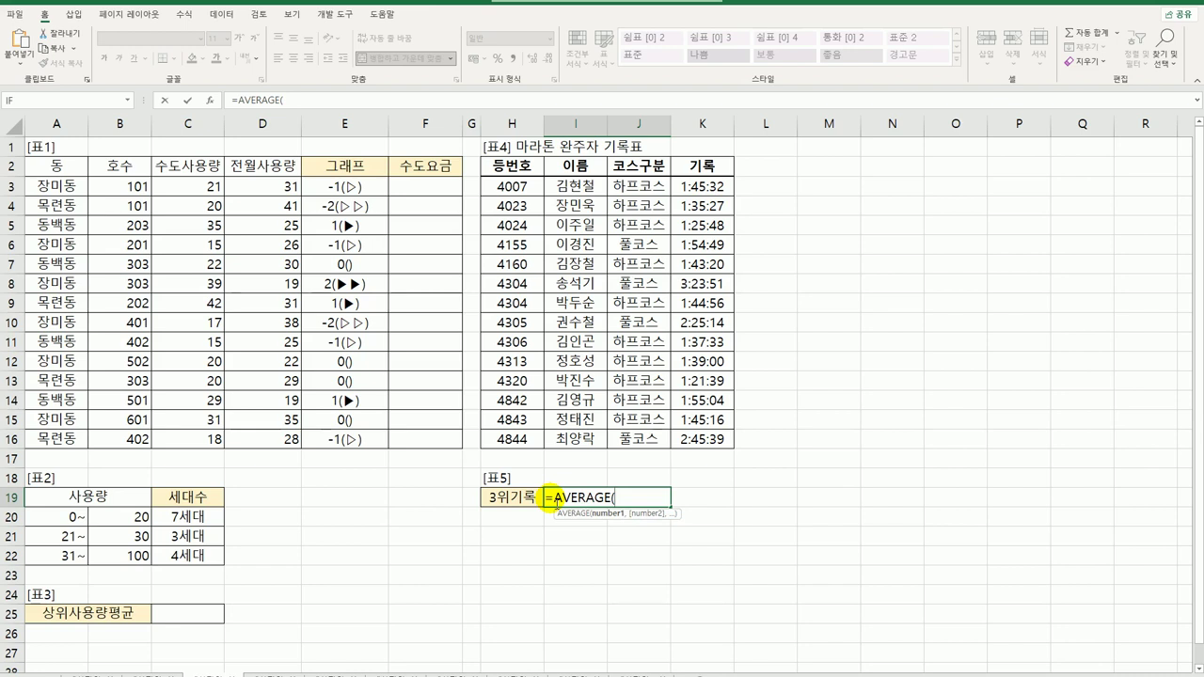
pyautogui.write('la')
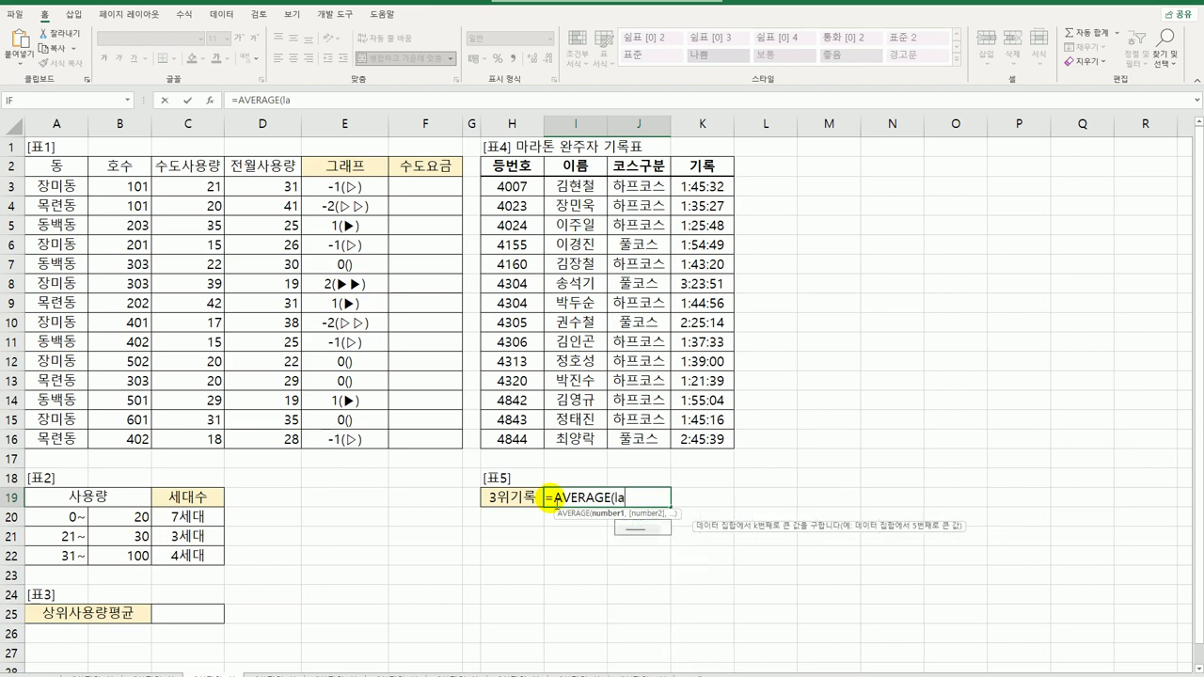
pyautogui.press('Tab')
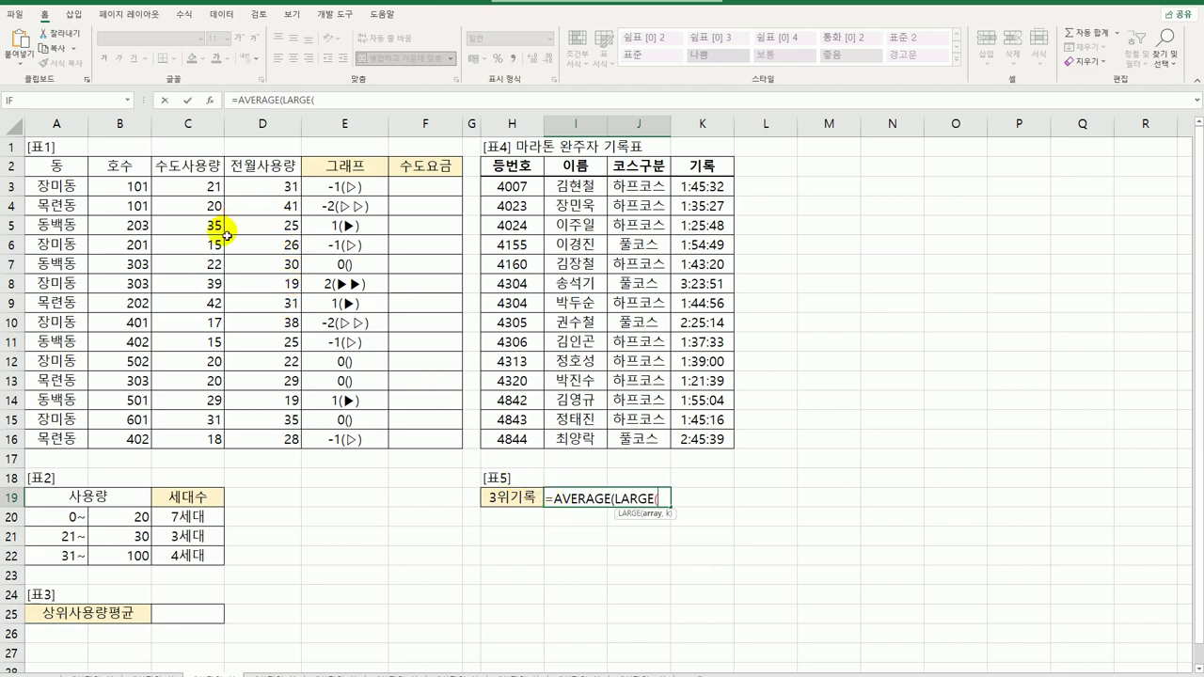
# Step: Try to enter =AVERAGE(LARGE(C3:C16,{1,2,3})) as an array formula in merged cell I19, and discard the entry
pyautogui.moveTo(213, 193); pyautogui.dragTo(201, 440)
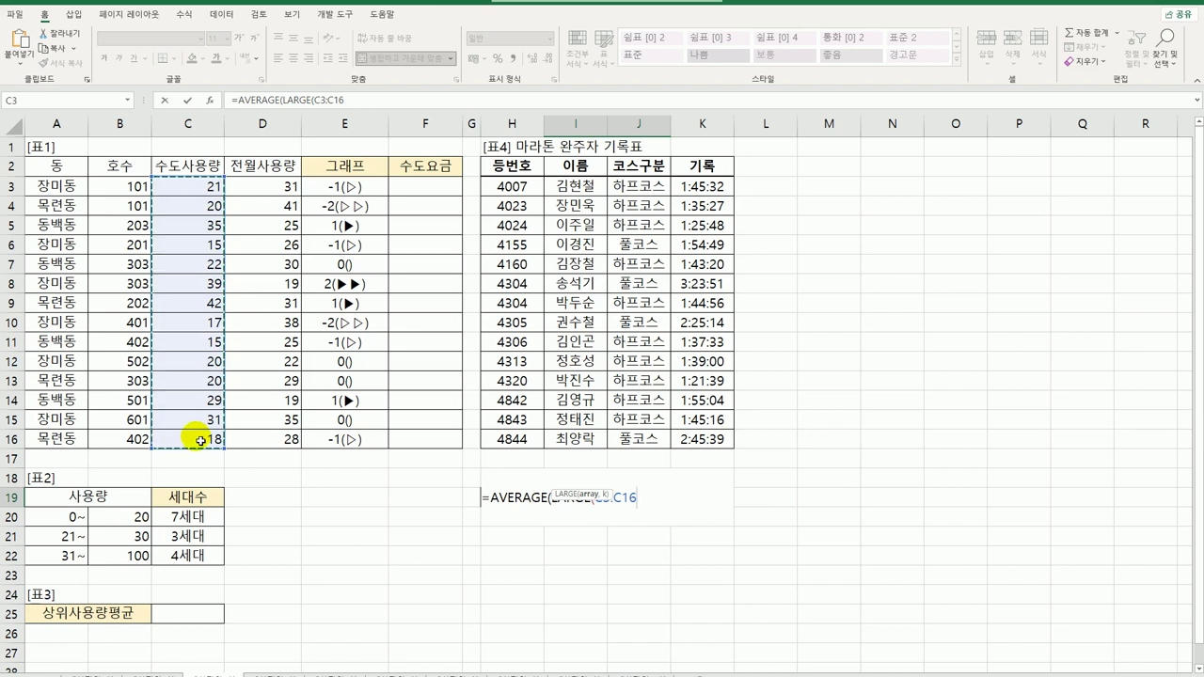
pyautogui.write(',{')
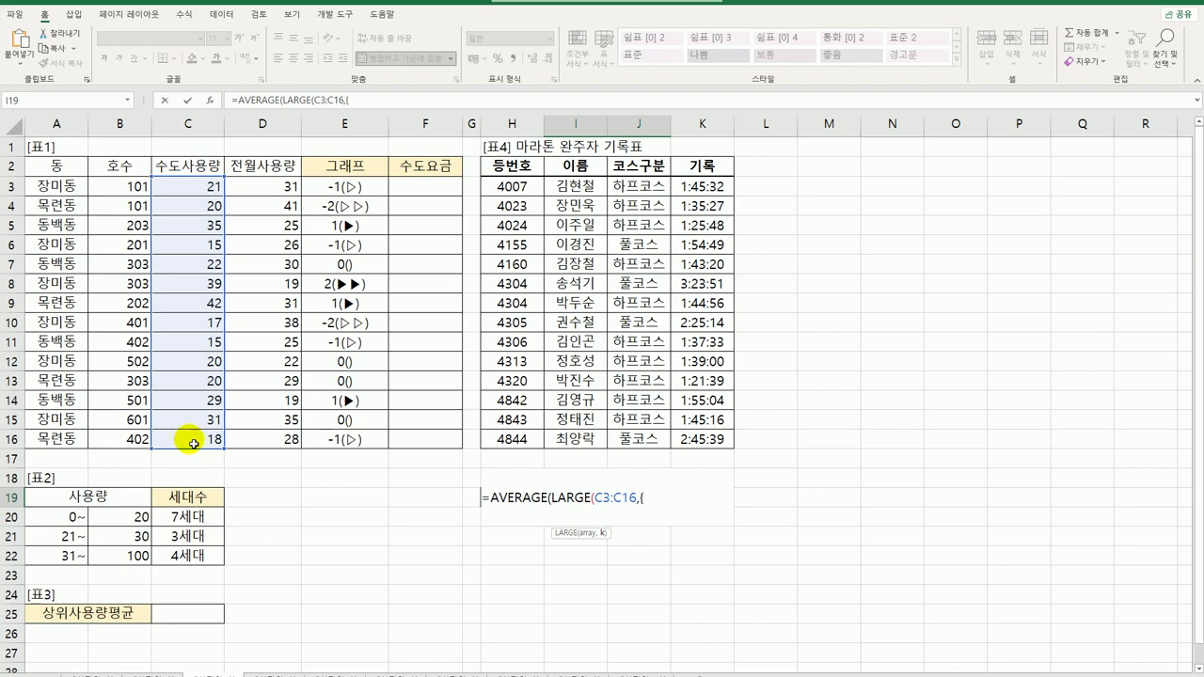
pyautogui.write('1,2,3')
pyautogui.write('})')
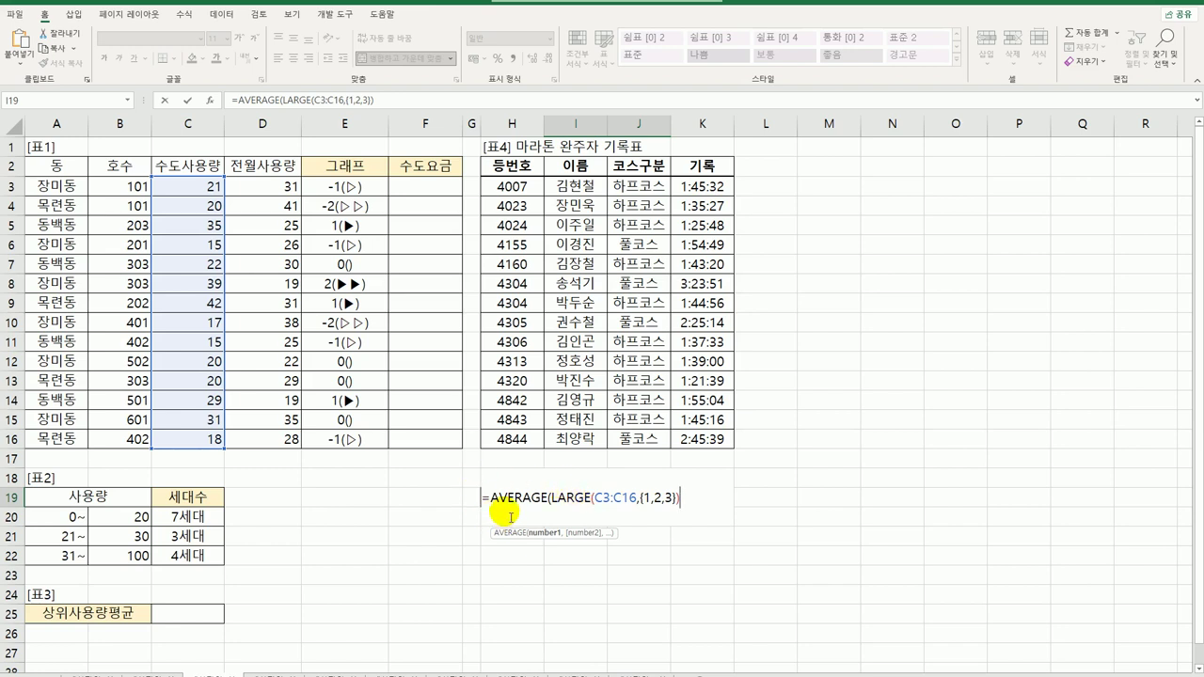
pyautogui.write(')')
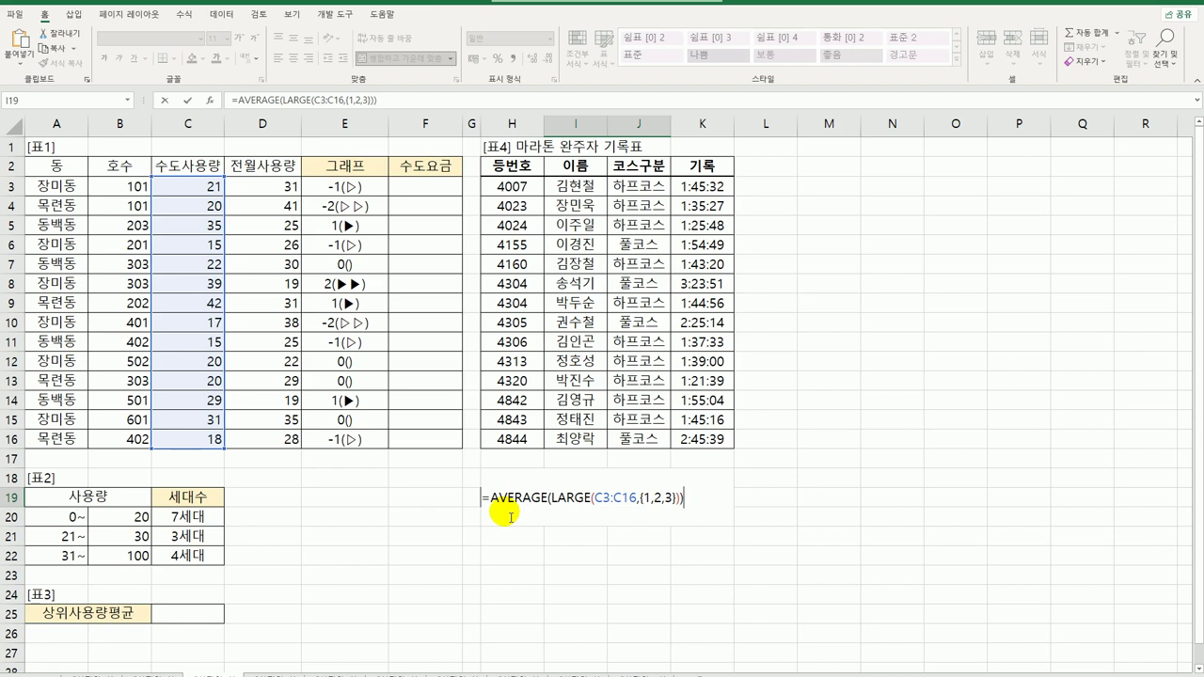
pyautogui.hotkey('ctrl', 'shift', 'Return')
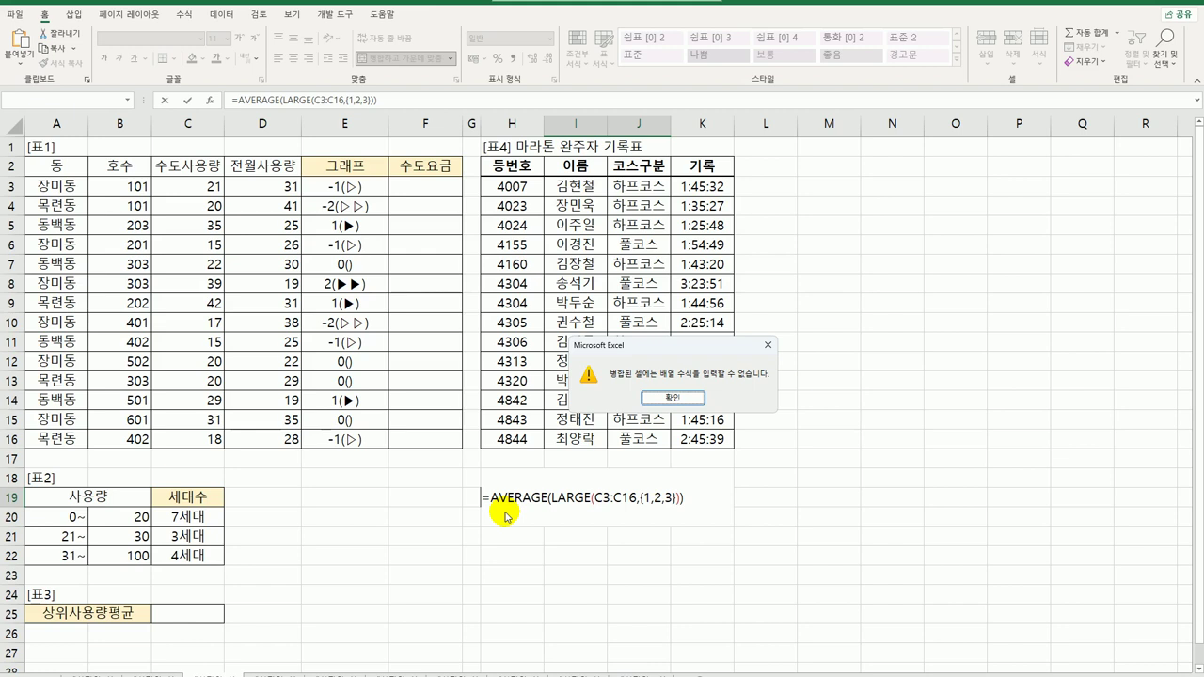
pyautogui.press('Return')
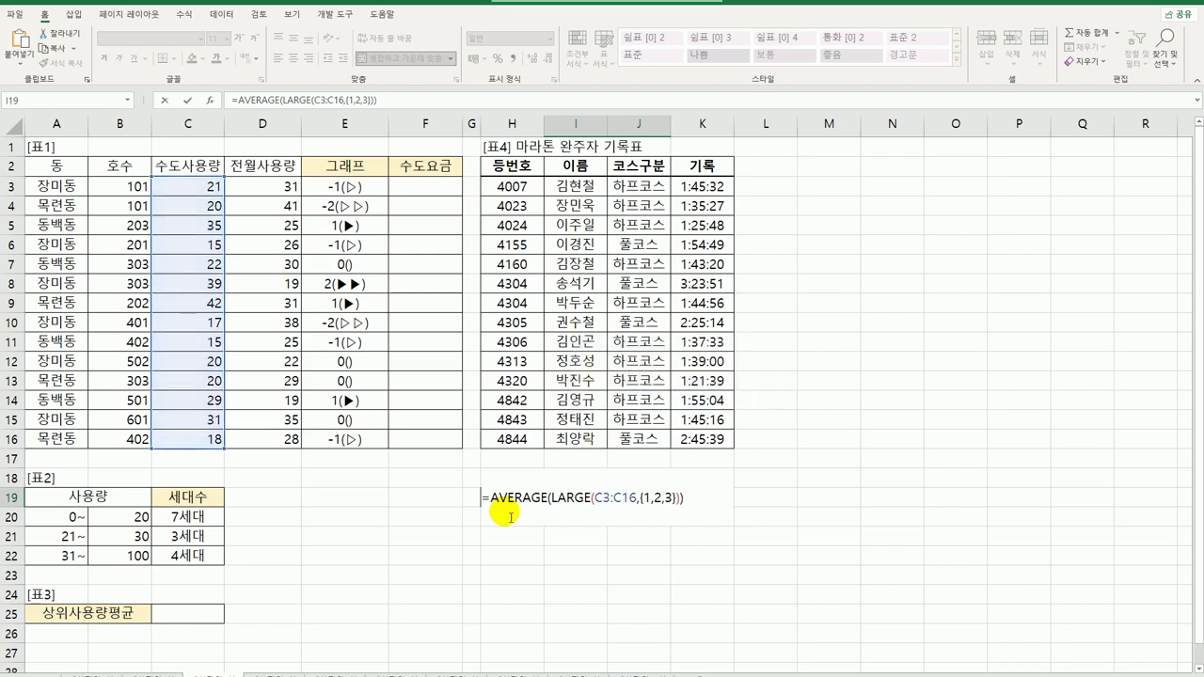
pyautogui.press('Escape')
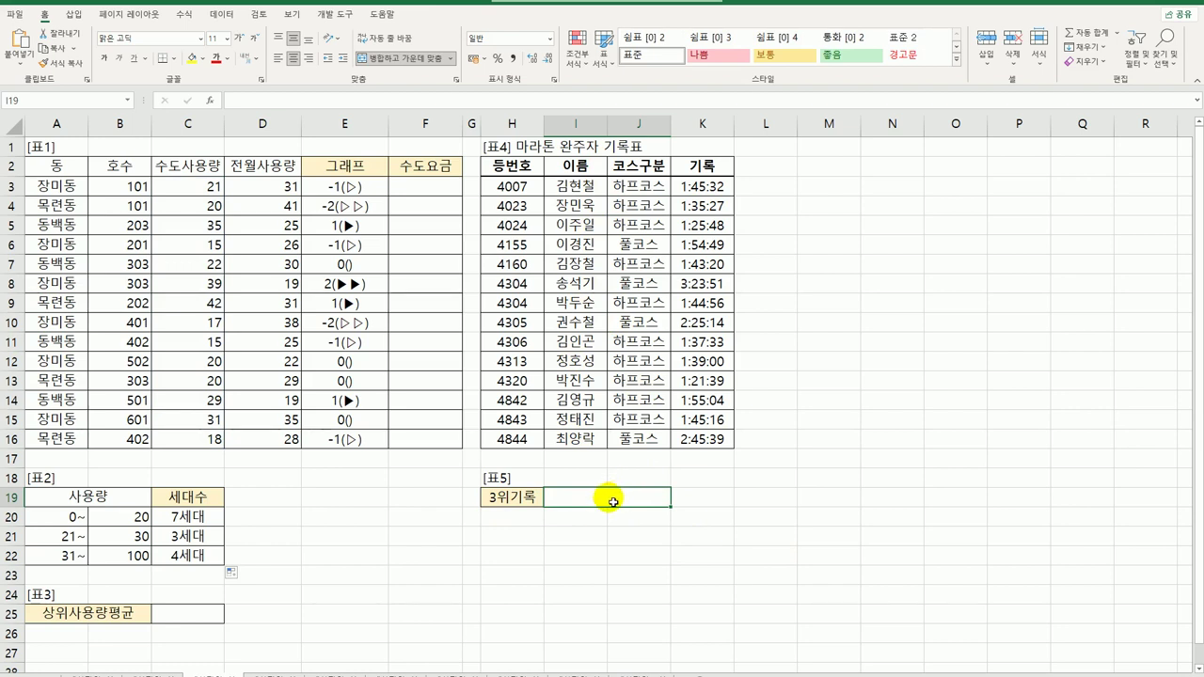
# Step: Unmerge I19:J19 and enter =AVERAGE(LARGE(C3:C16,{1,2,3})) in I19 as an array formula
pyautogui.click(410, 64)
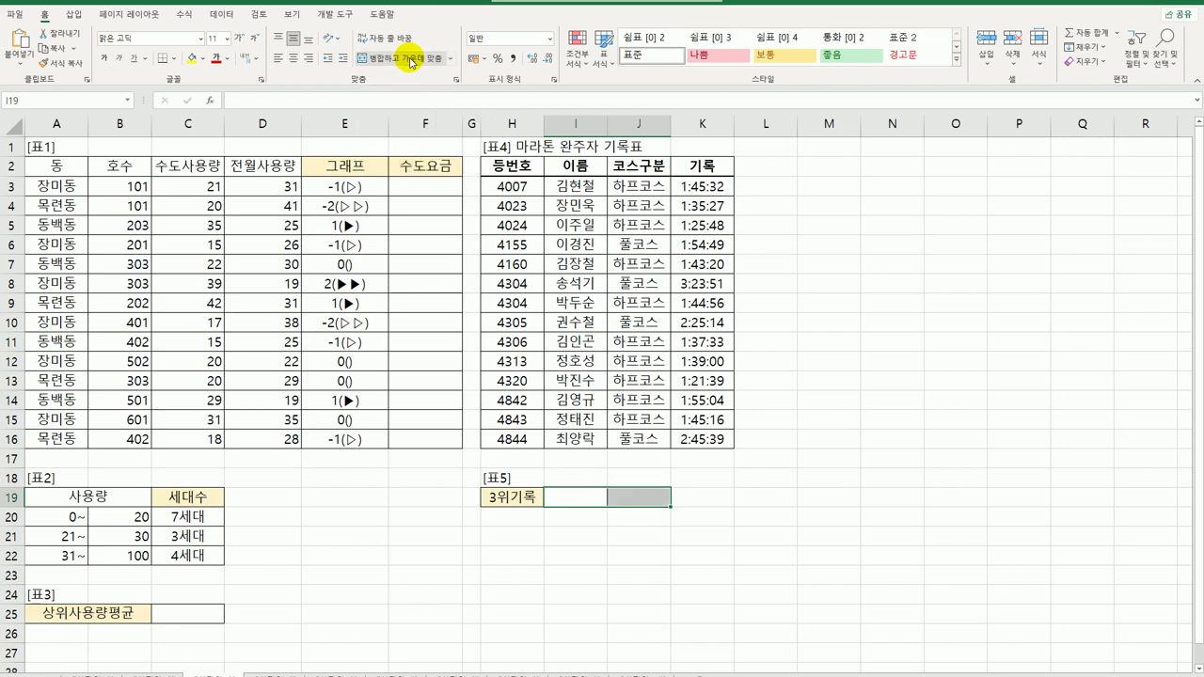
pyautogui.click(573, 498)
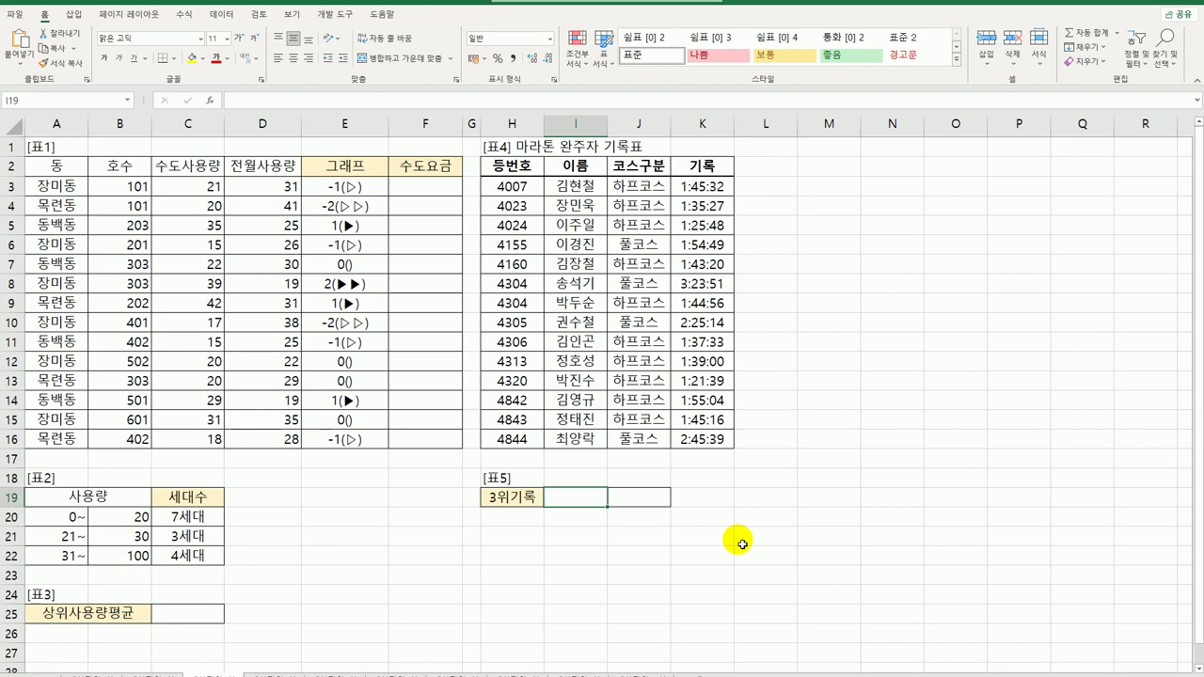
pyautogui.write('=ave')
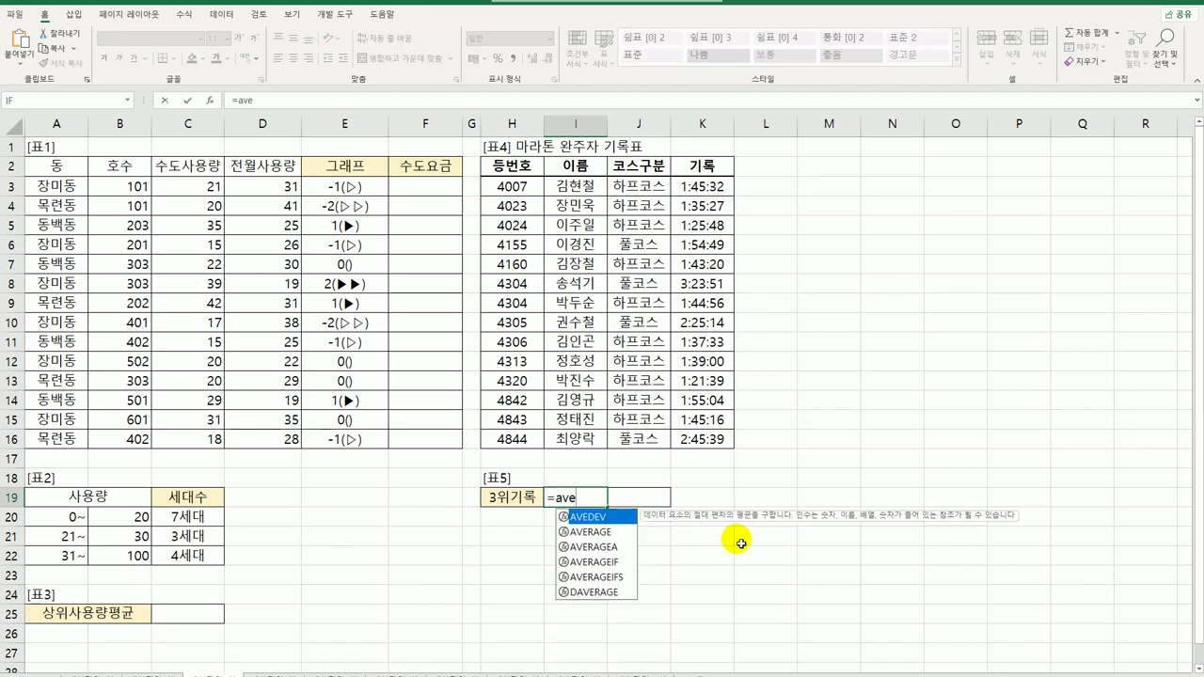
pyautogui.press('Down')
pyautogui.press('Tab')
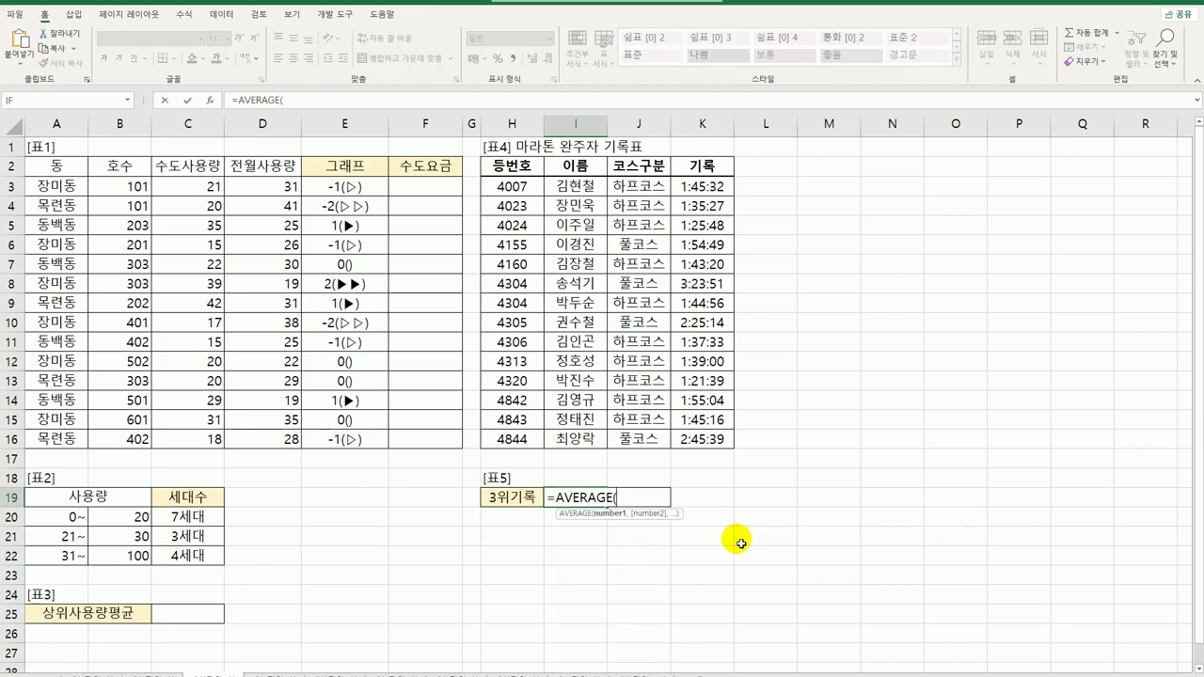
pyautogui.write('large(')
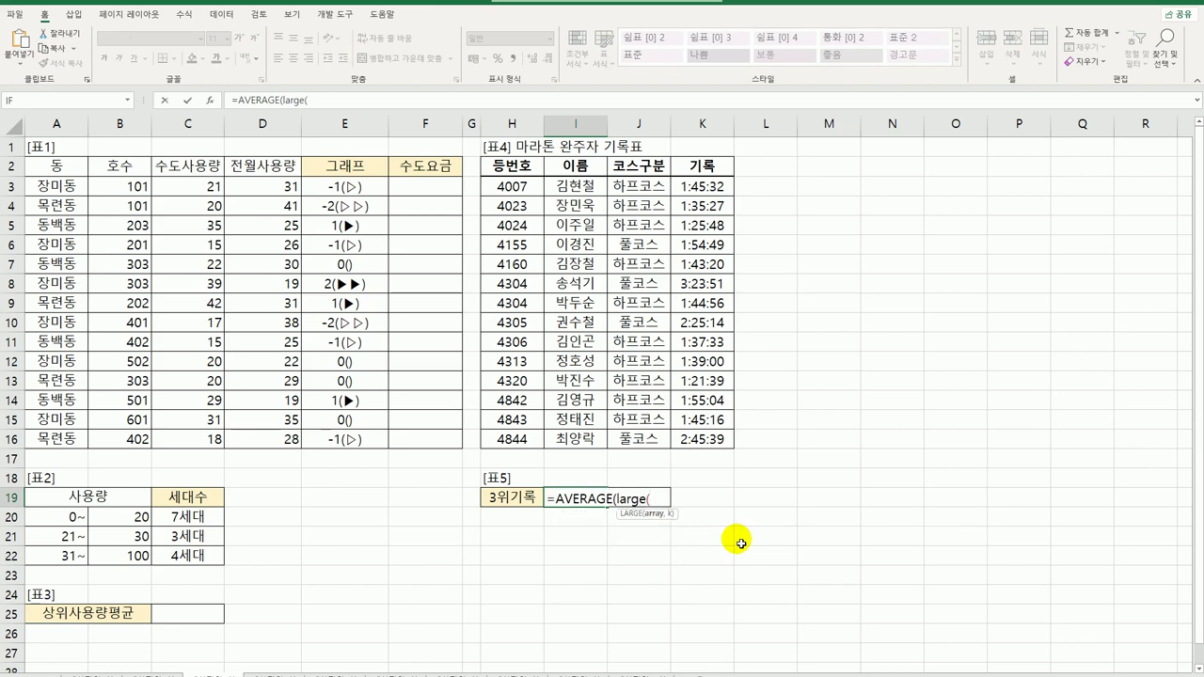
pyautogui.moveTo(211, 188); pyautogui.dragTo(215, 440)
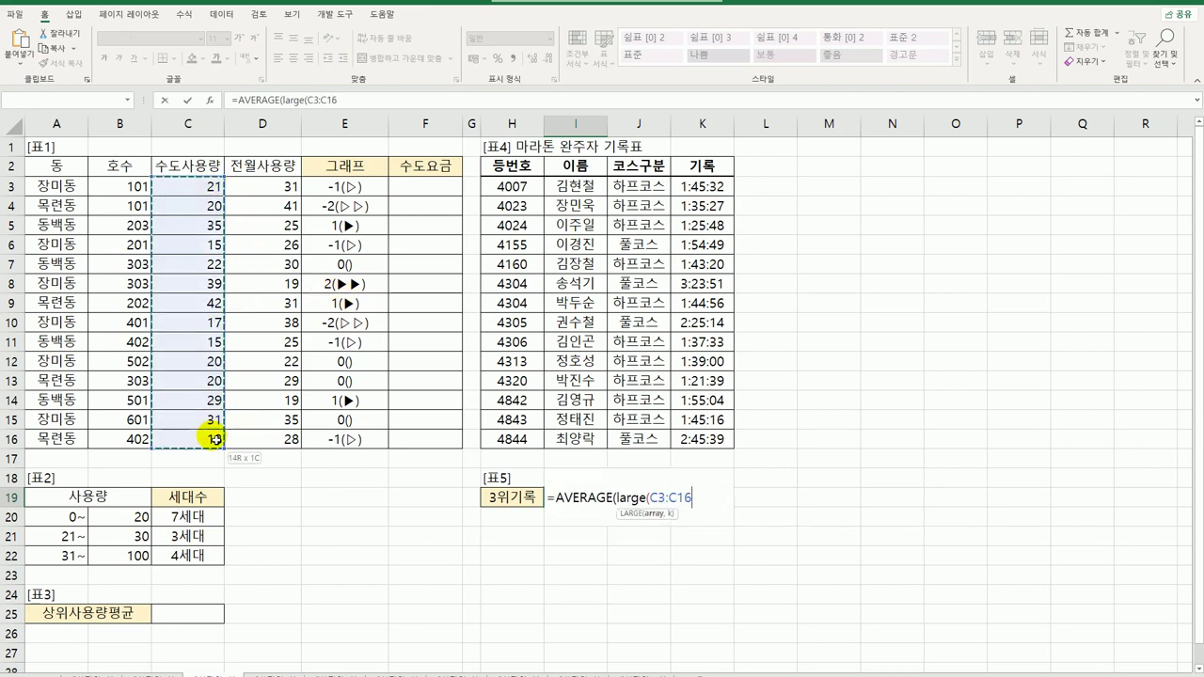
pyautogui.write(',')
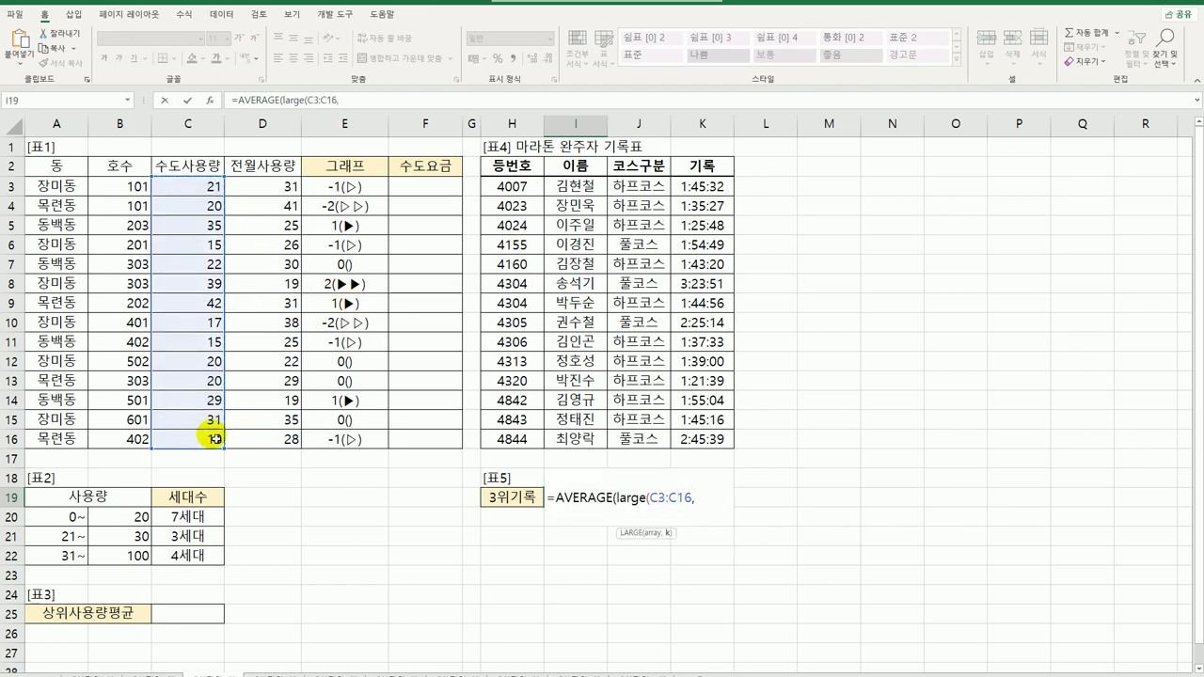
pyautogui.write('{1,2,3})')
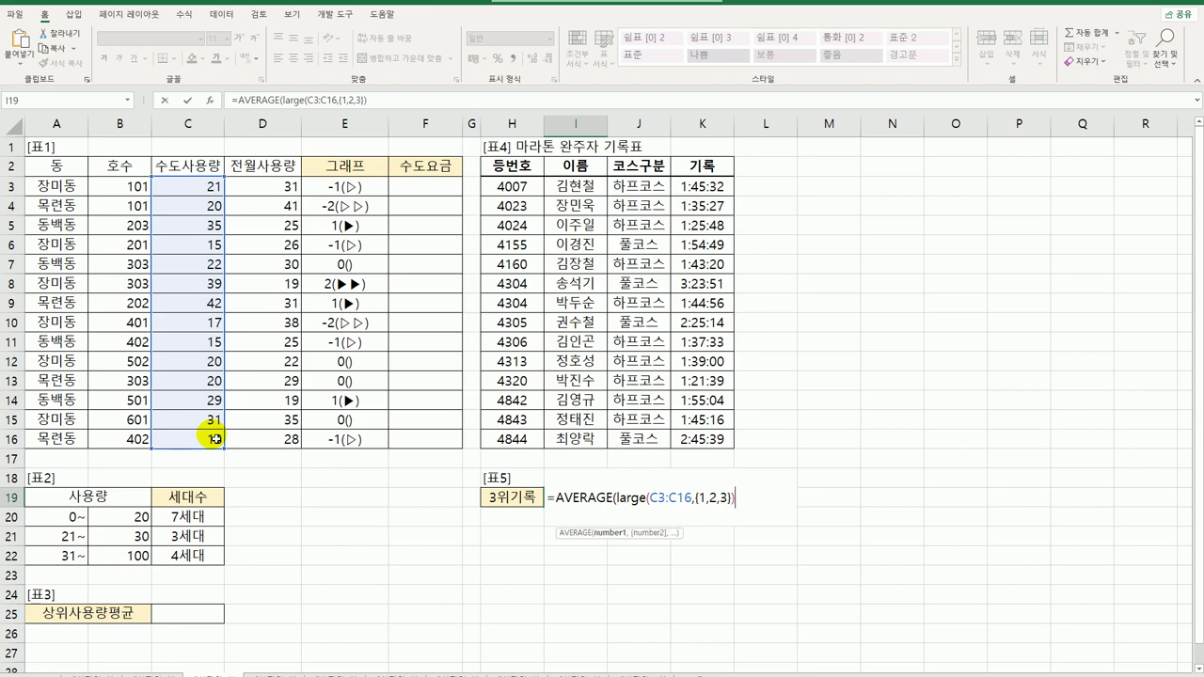
pyautogui.write(')')
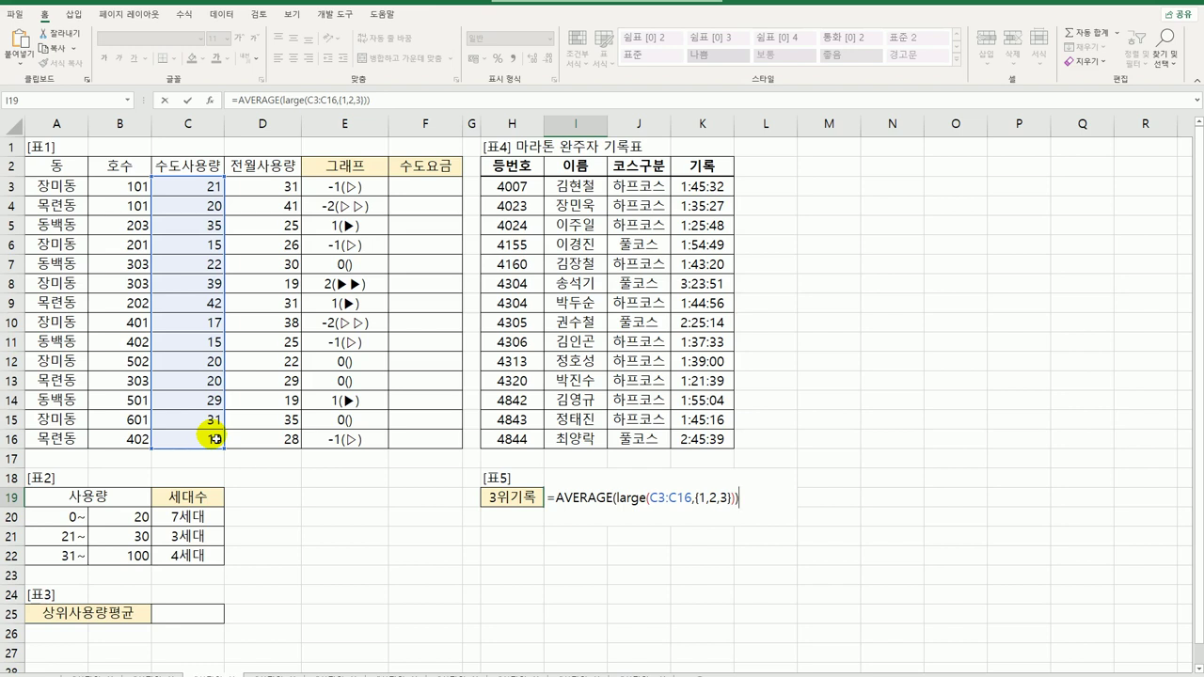
pyautogui.hotkey('ctrl', 'shift', 'Return')
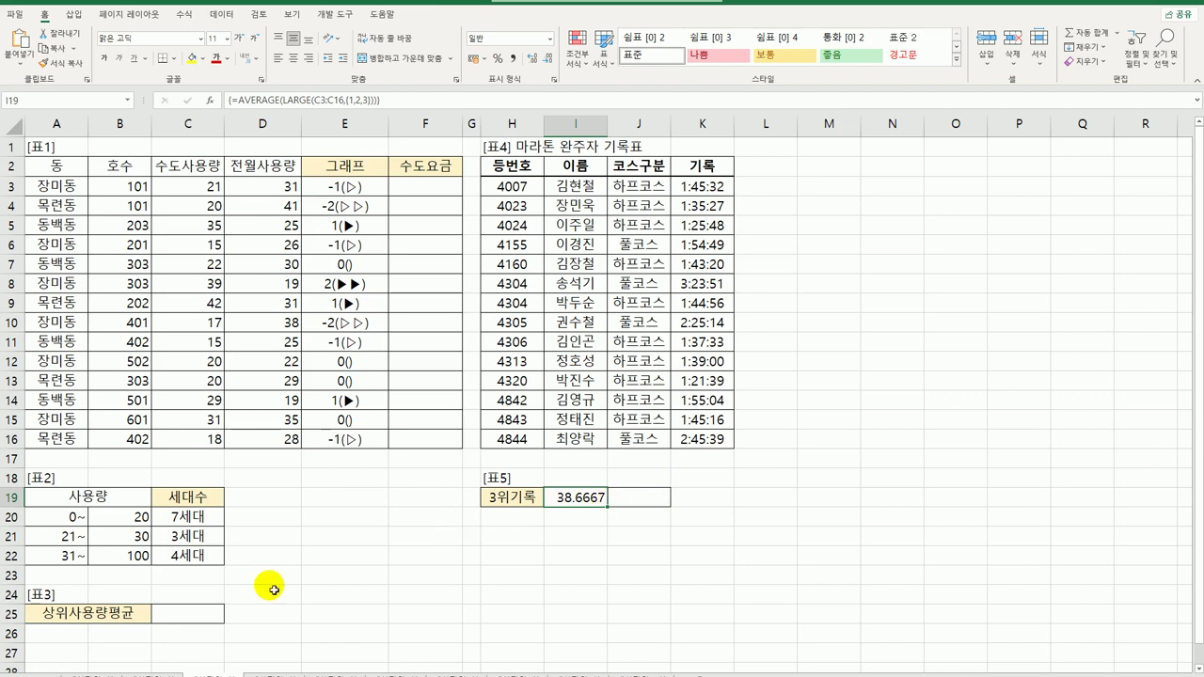
# Step: Clear the contents of I19:J19 and merge and center the two cells again
pyautogui.click(189, 613)
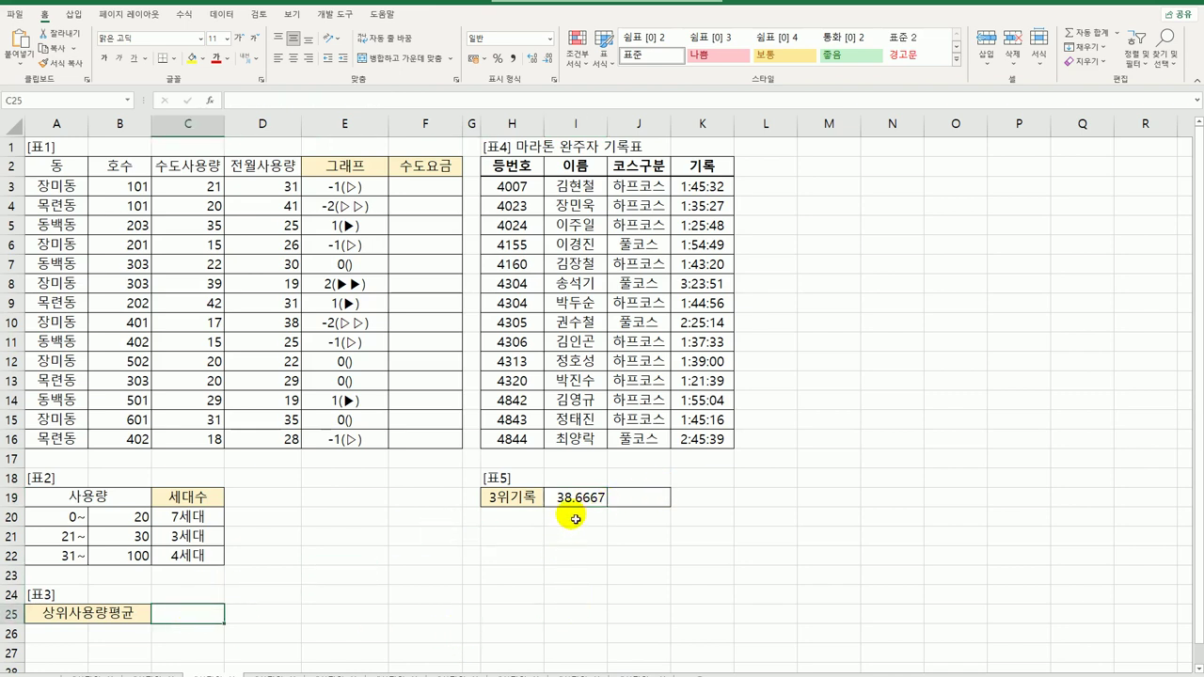
pyautogui.moveTo(578, 508); pyautogui.dragTo(624, 509)
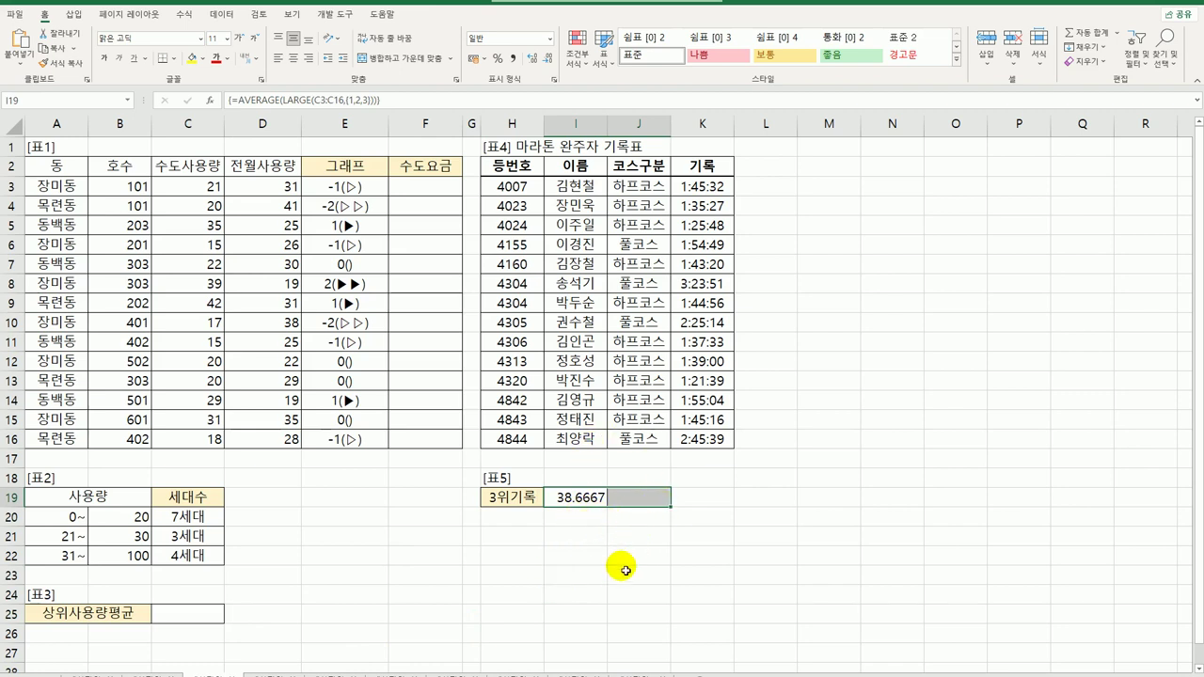
pyautogui.press('Delete')
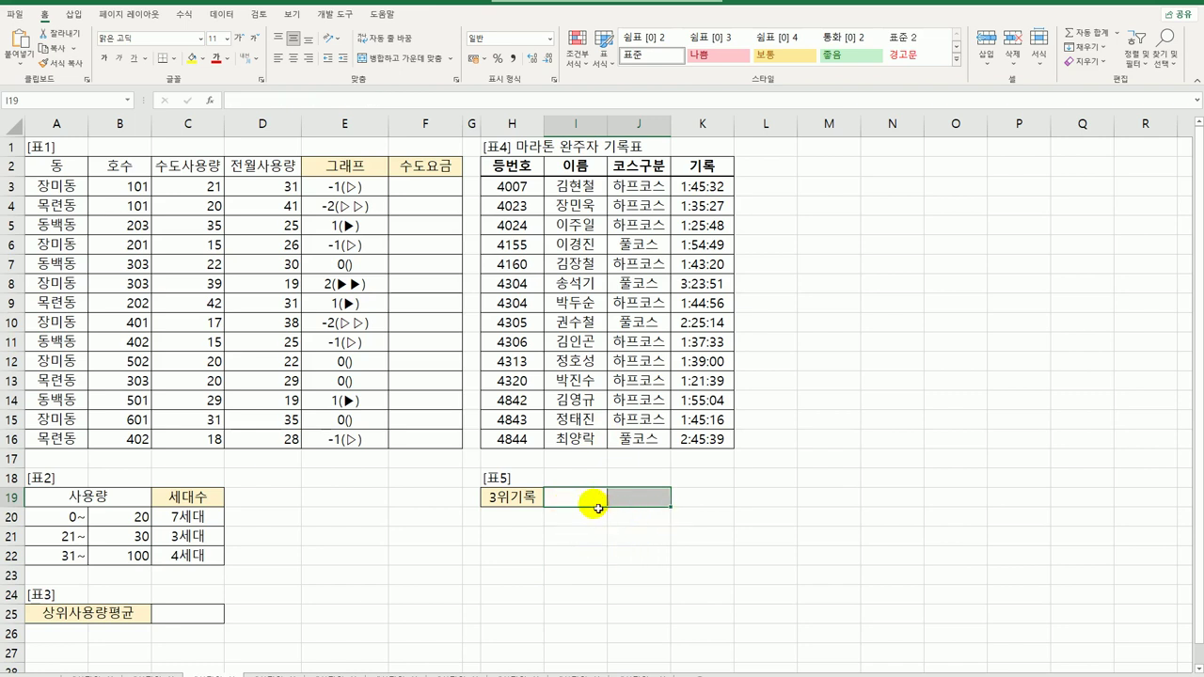
pyautogui.click(402, 58)
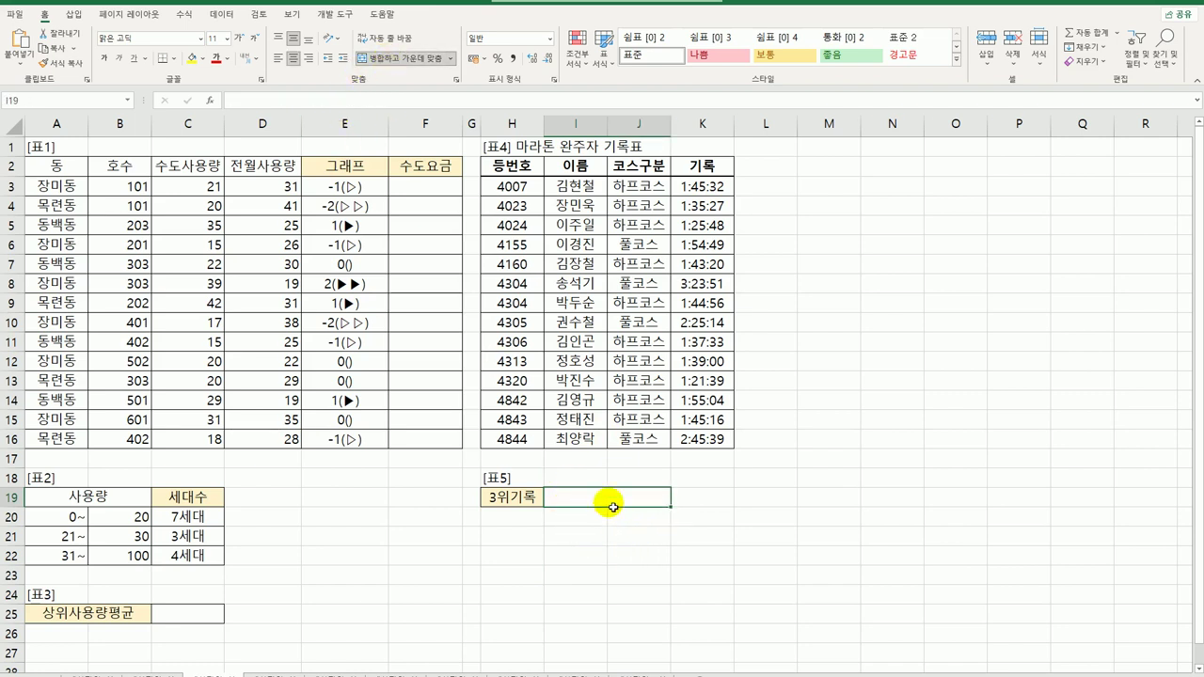
# Step: Enter =AVERAGE(LARGE(C3:C16,{1,2,3})) as an array formula in the 상위사용량평균 result cell C25 of 표3
pyautogui.click(213, 612)
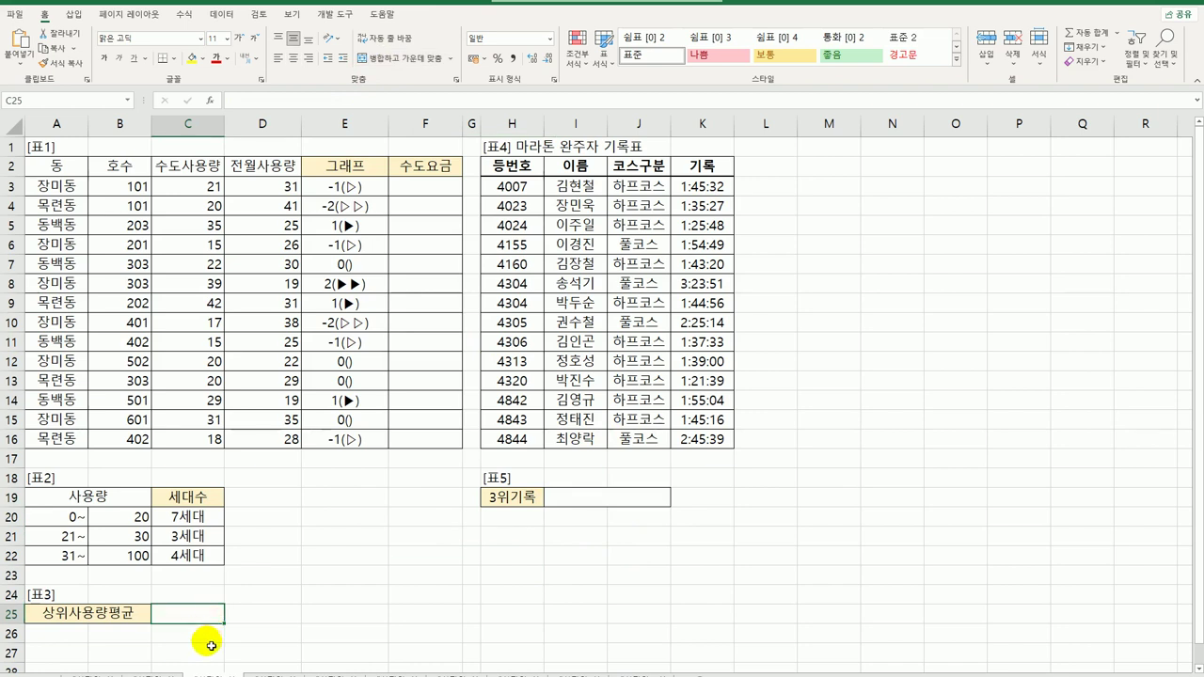
pyautogui.write('=ave')
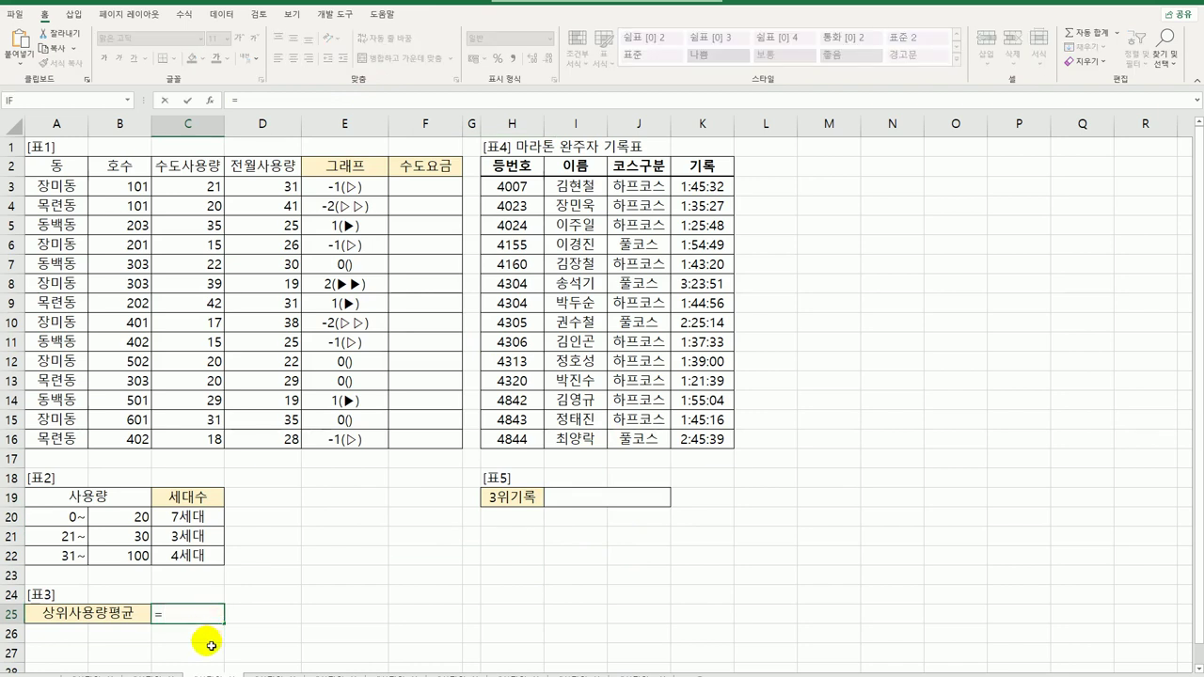
pyautogui.doubleClick(208, 648)
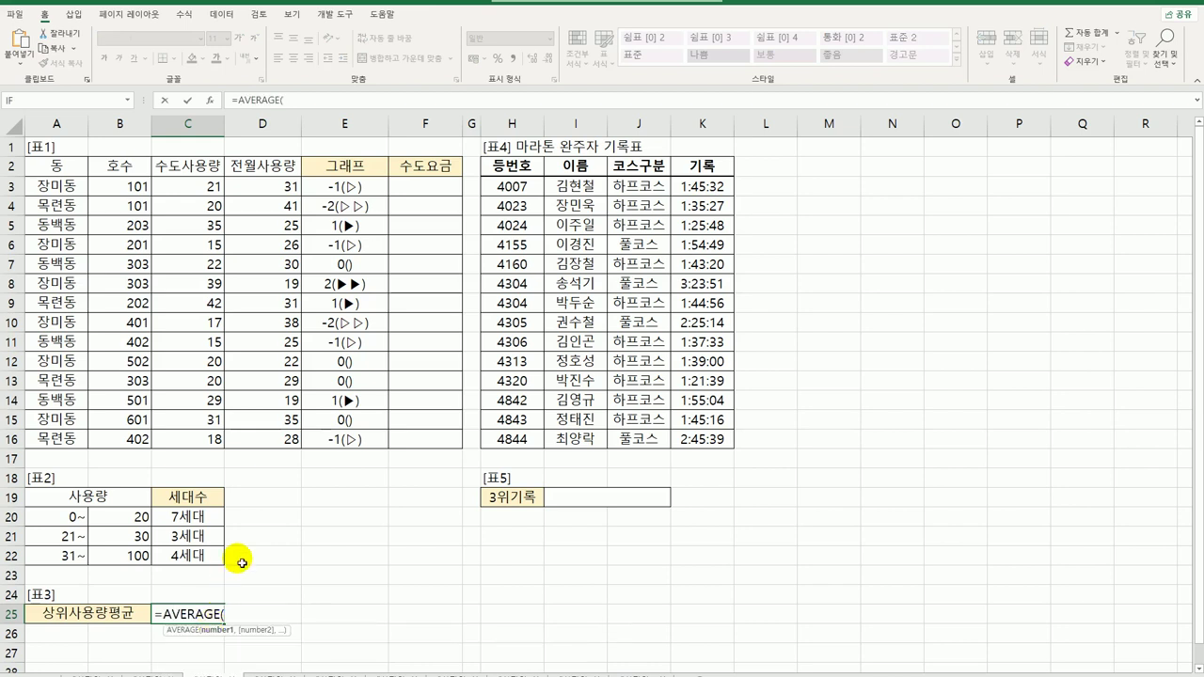
pyautogui.write('lar')
pyautogui.press('Tab')
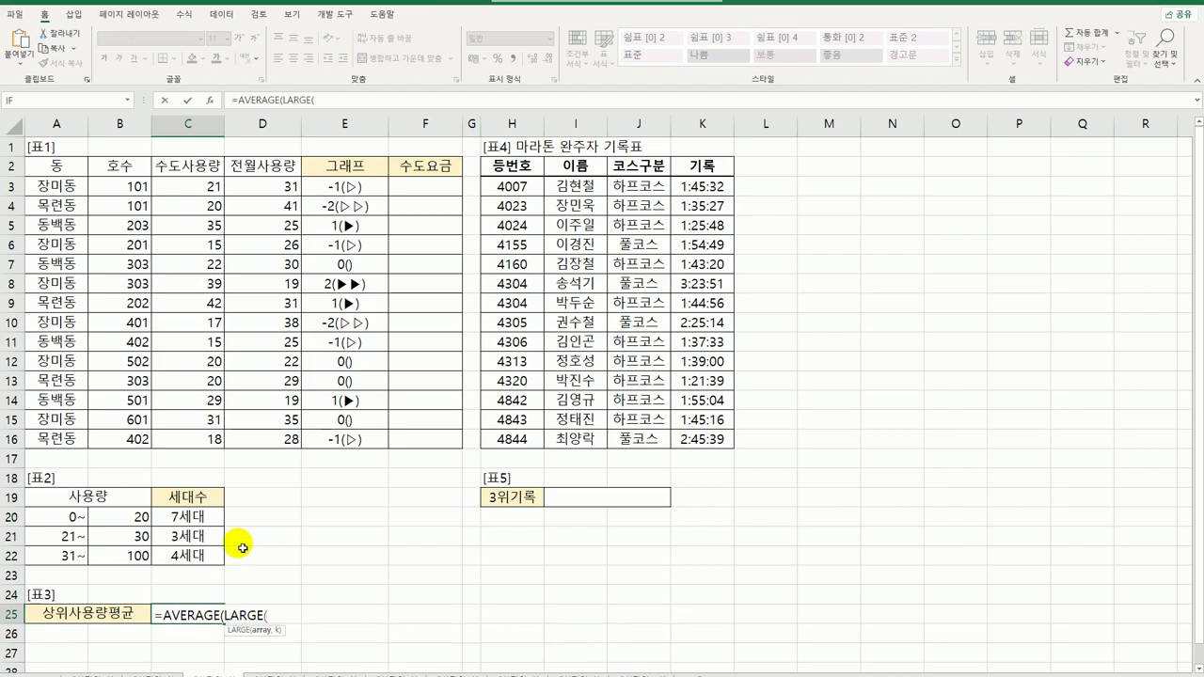
pyautogui.moveTo(188, 188); pyautogui.dragTo(205, 447)
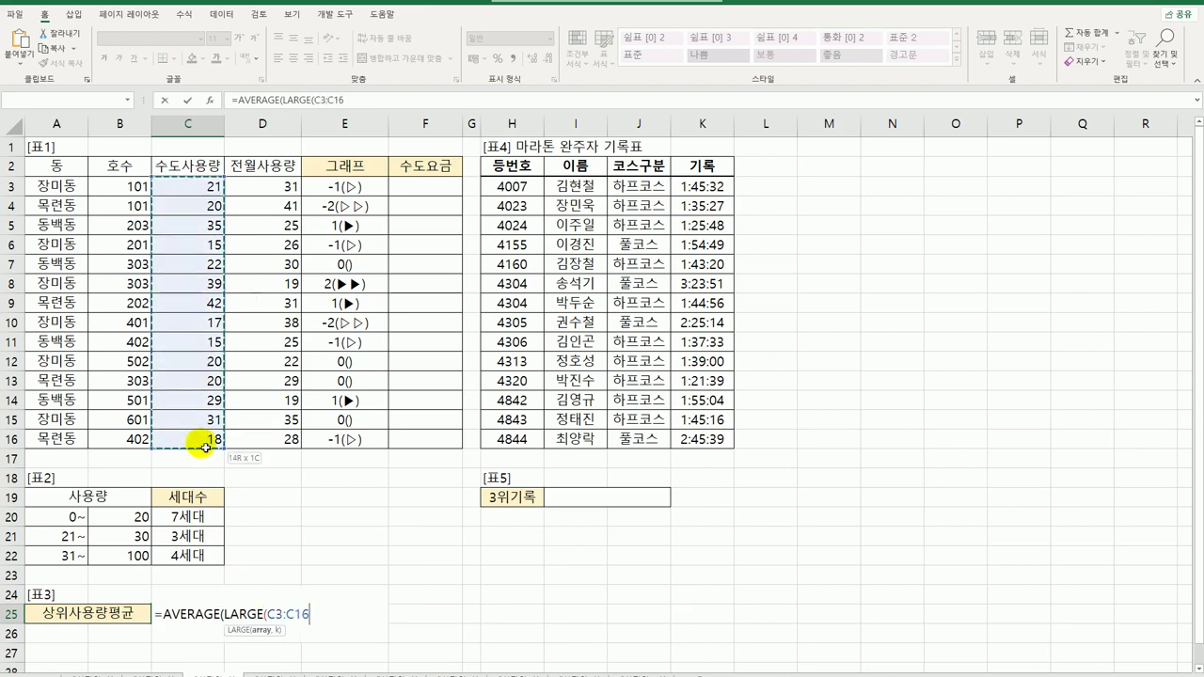
pyautogui.write(',')
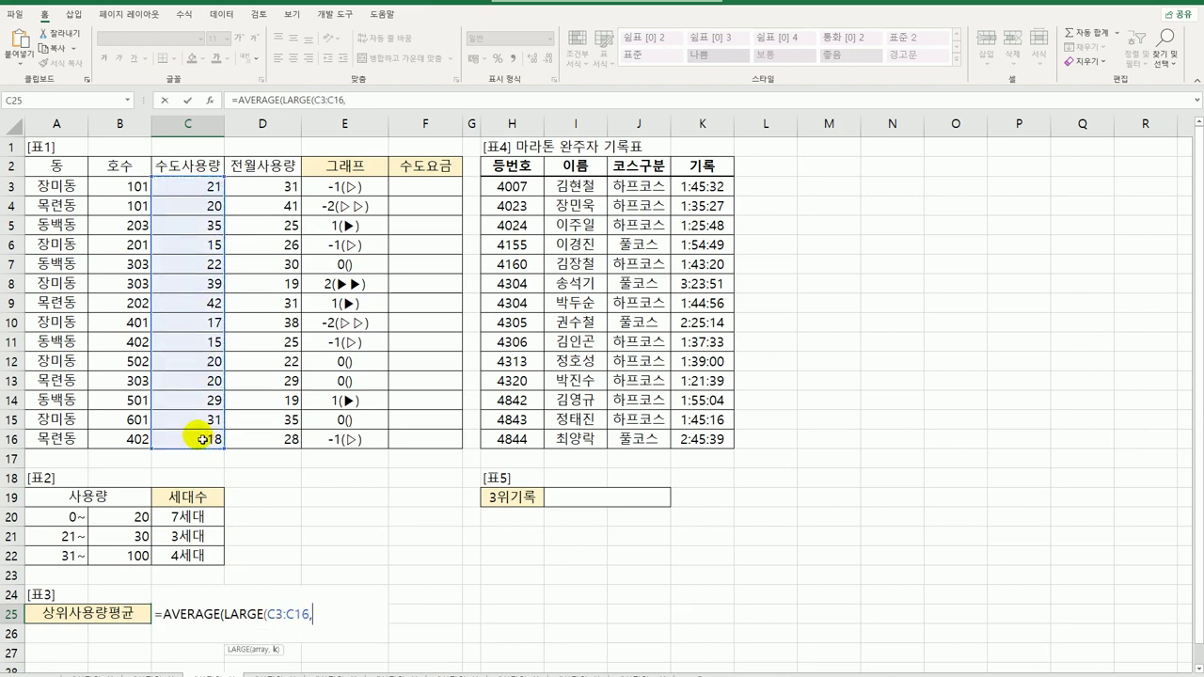
pyautogui.write('{1,2,3})')
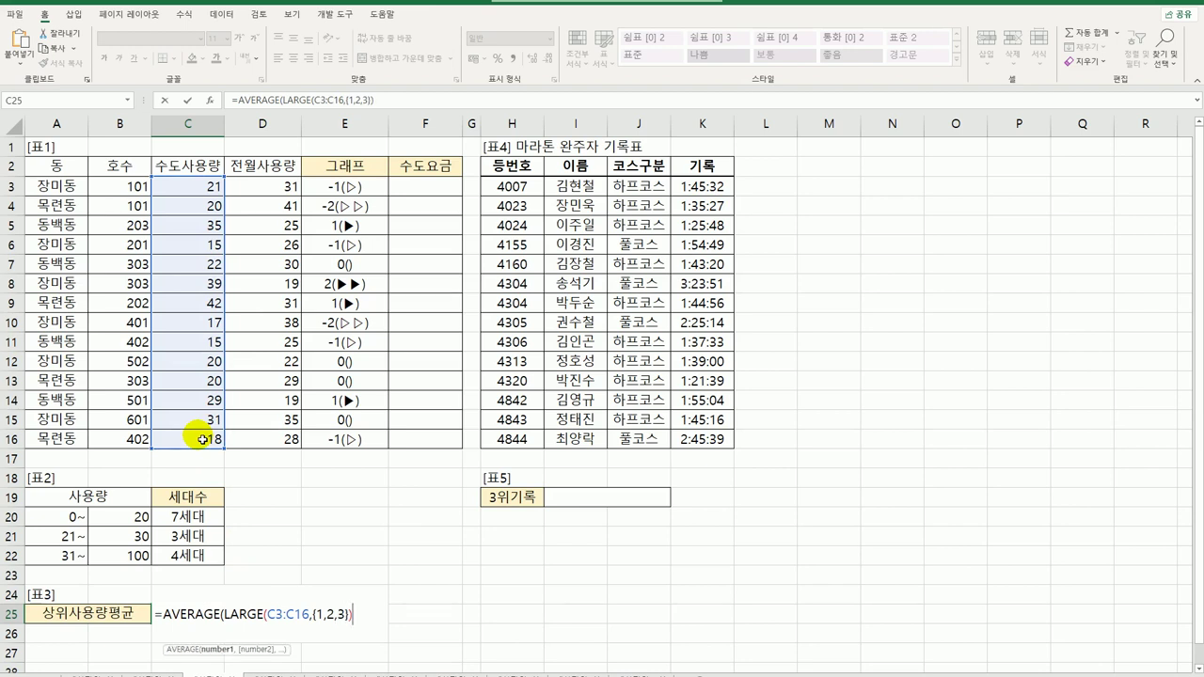
pyautogui.write(')')
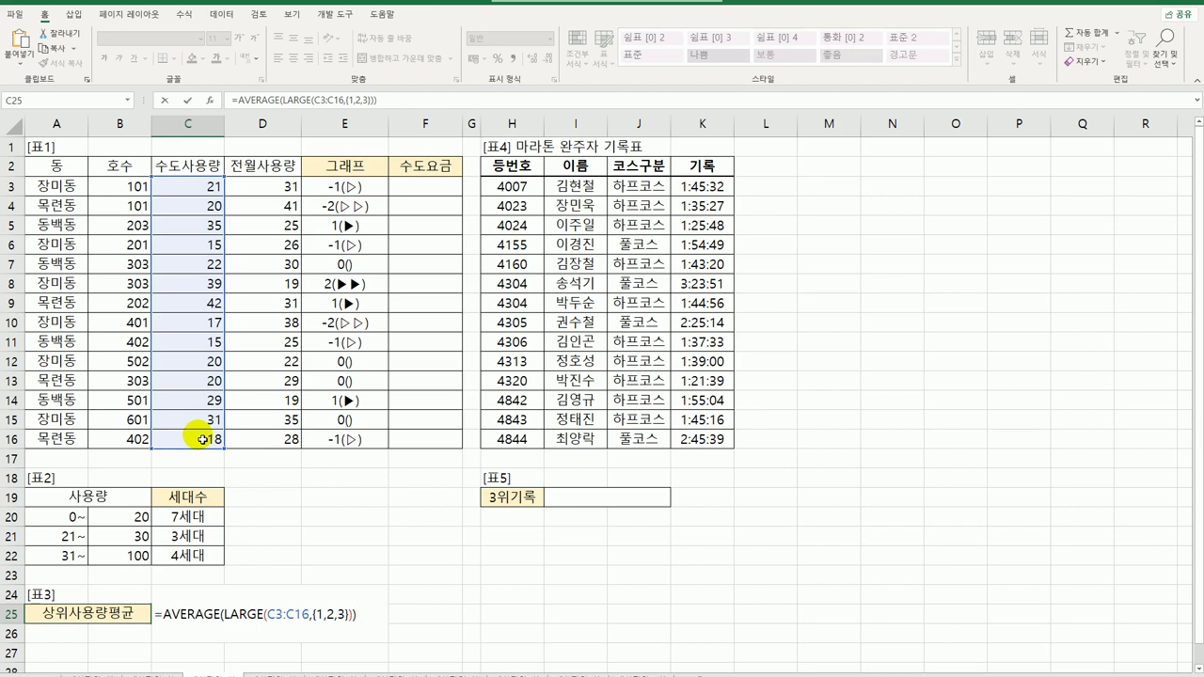
pyautogui.hotkey('ctrl', 'shift', 'Return')
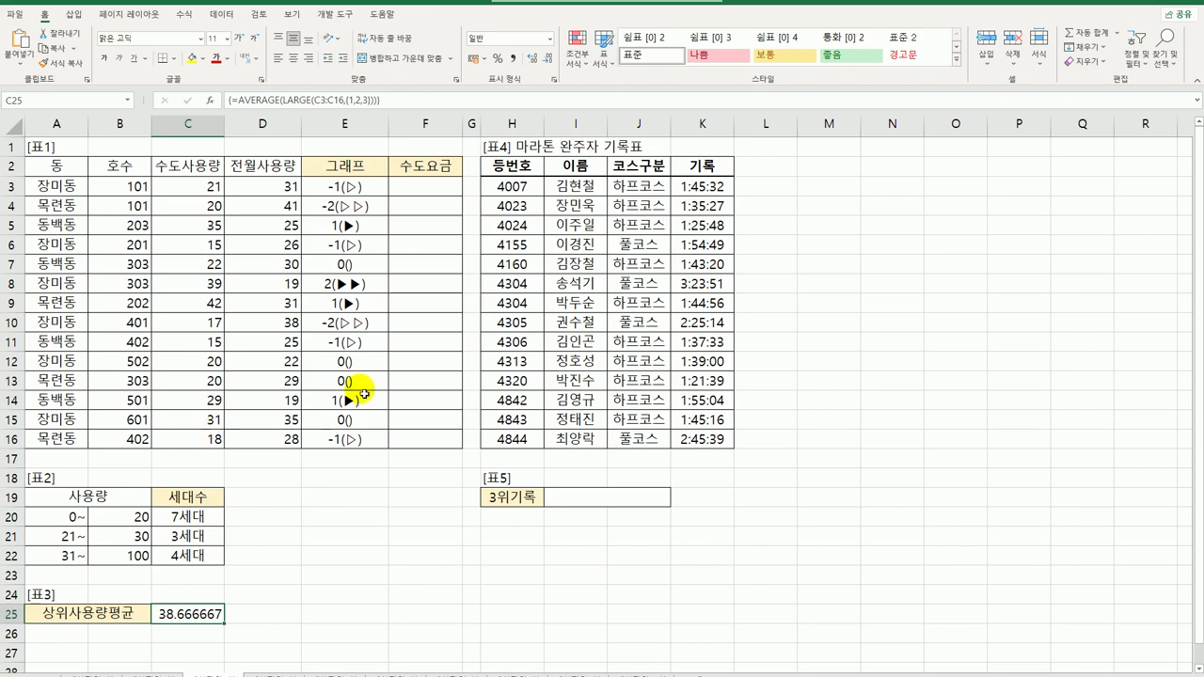
pyautogui.click(570, 496)
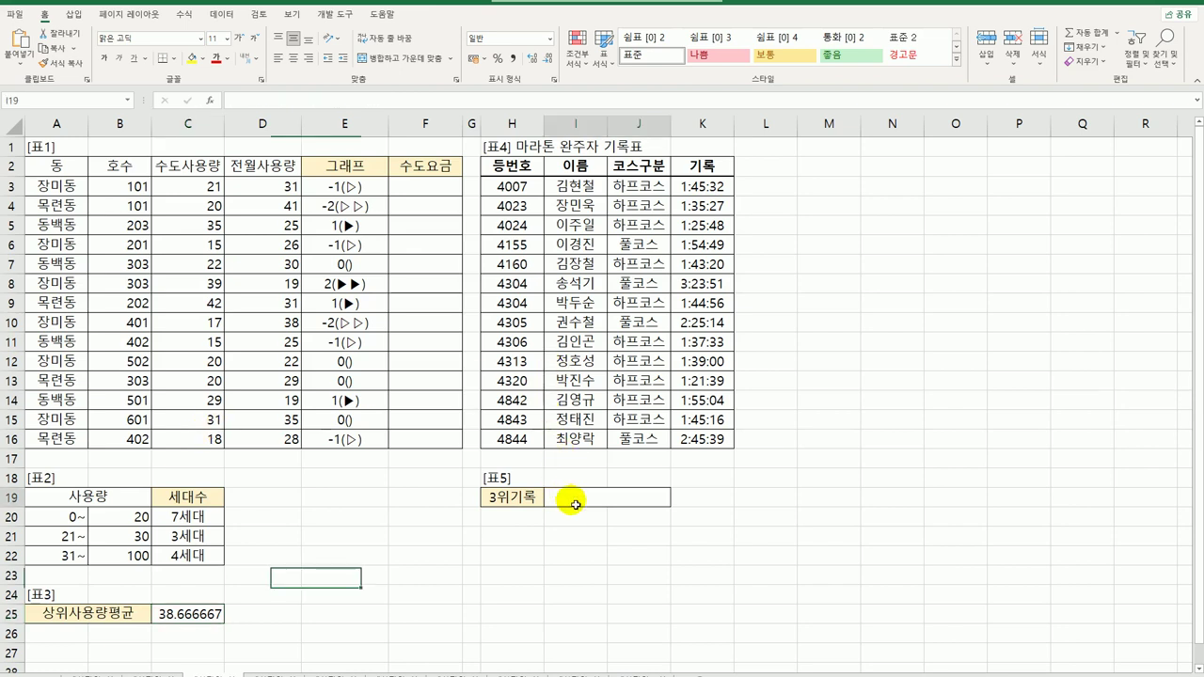
pyautogui.click(189, 619)
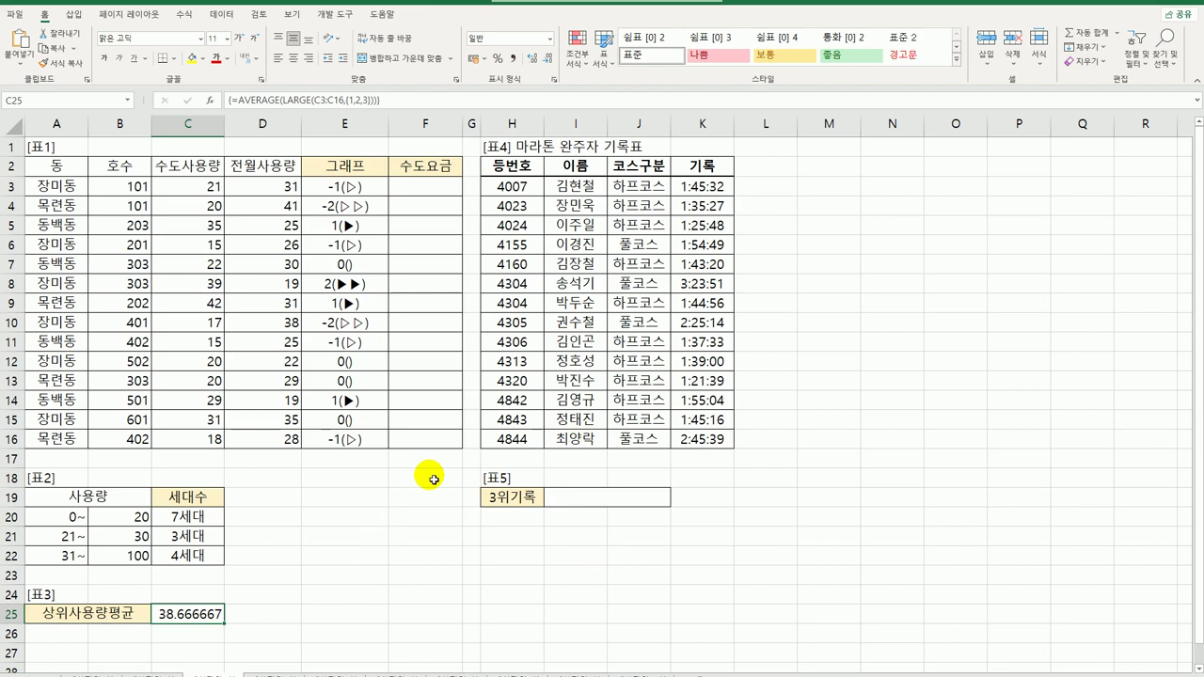
# Step: Select the first 수도요금 cell F3 of 표1 and insert a new module in the Visual Basic editor
pyautogui.click(435, 185)
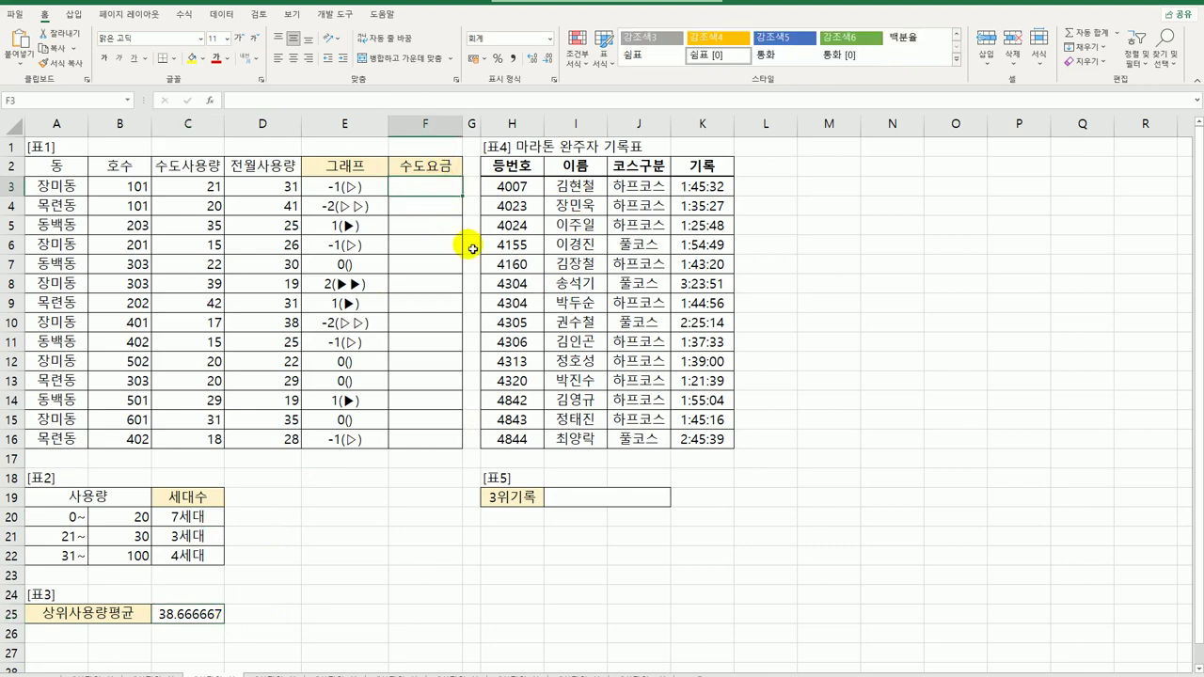
pyautogui.click(340, 15)
pyautogui.click(15, 52)
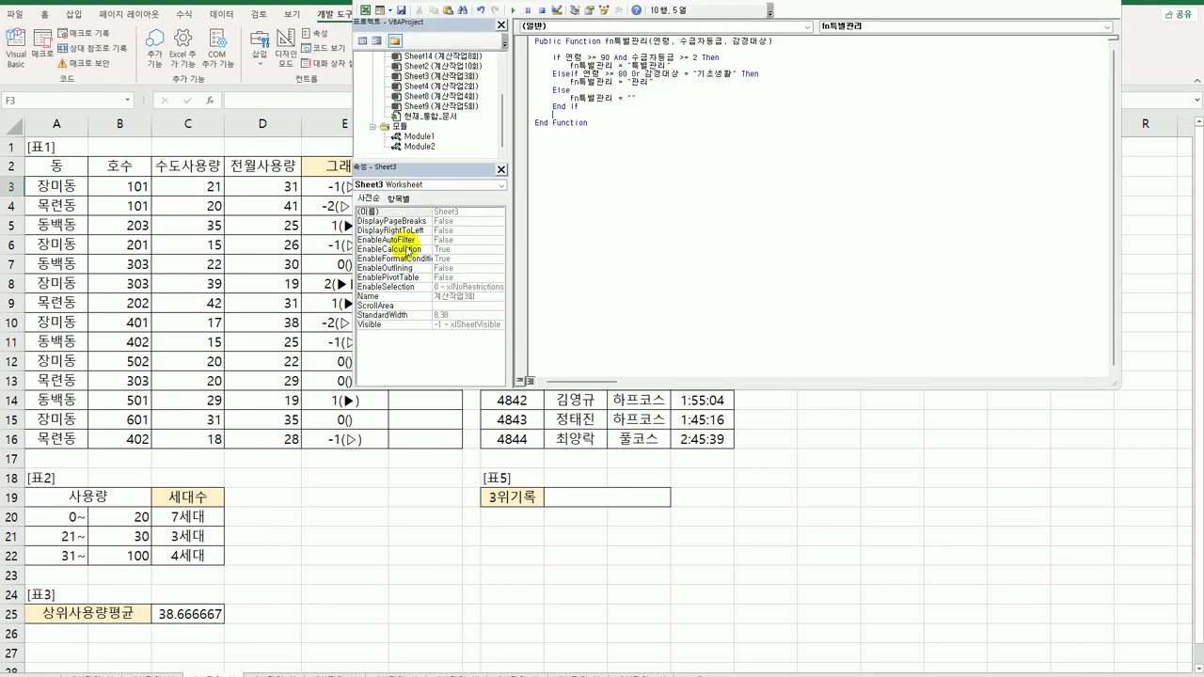
pyautogui.click(493, 10)
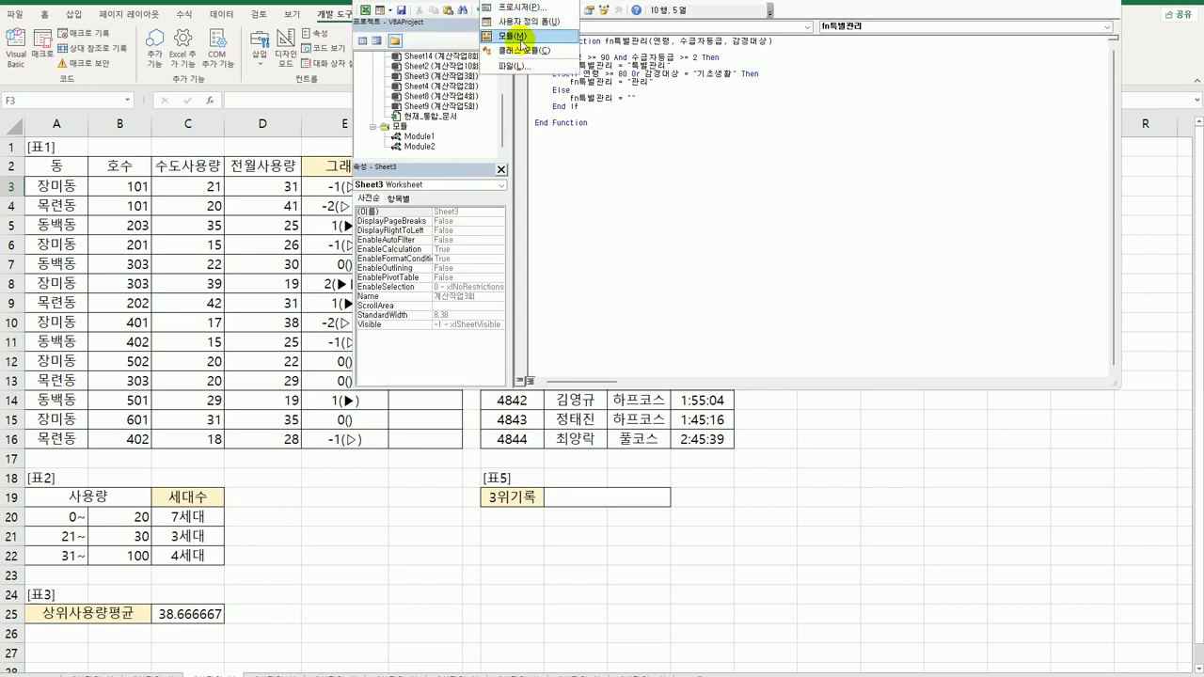
pyautogui.click(515, 35)
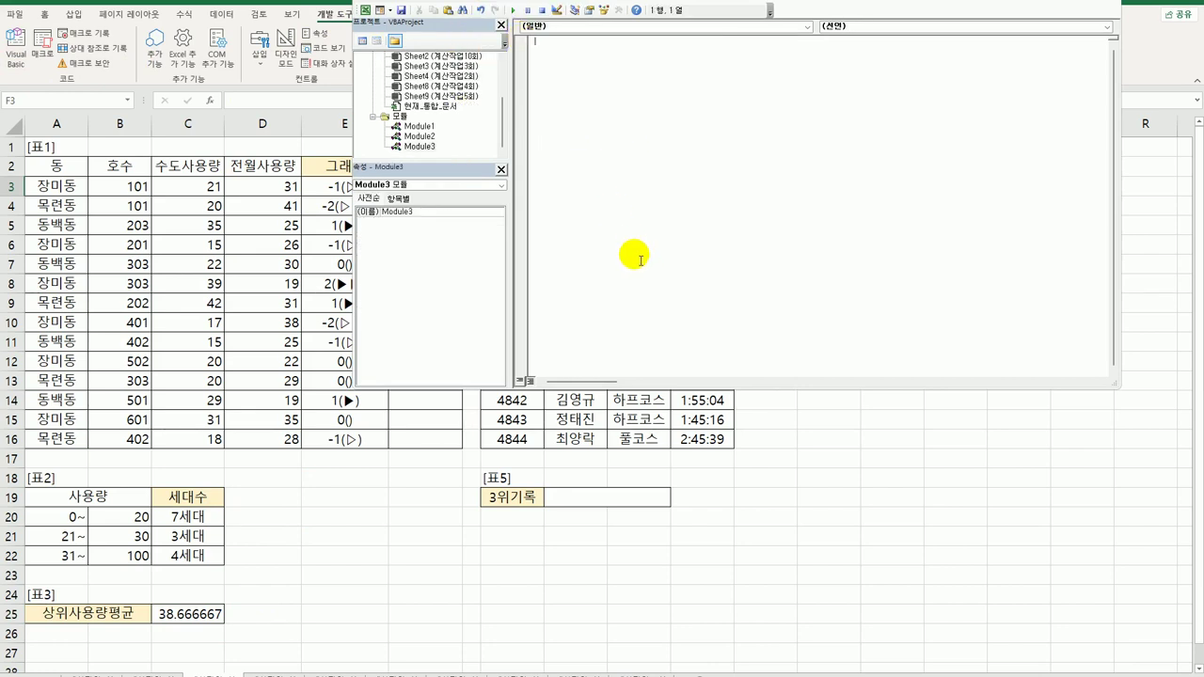
# Step: Declare the public function fn수도요금(수도사용량) in the new module
pyautogui.write('publ')
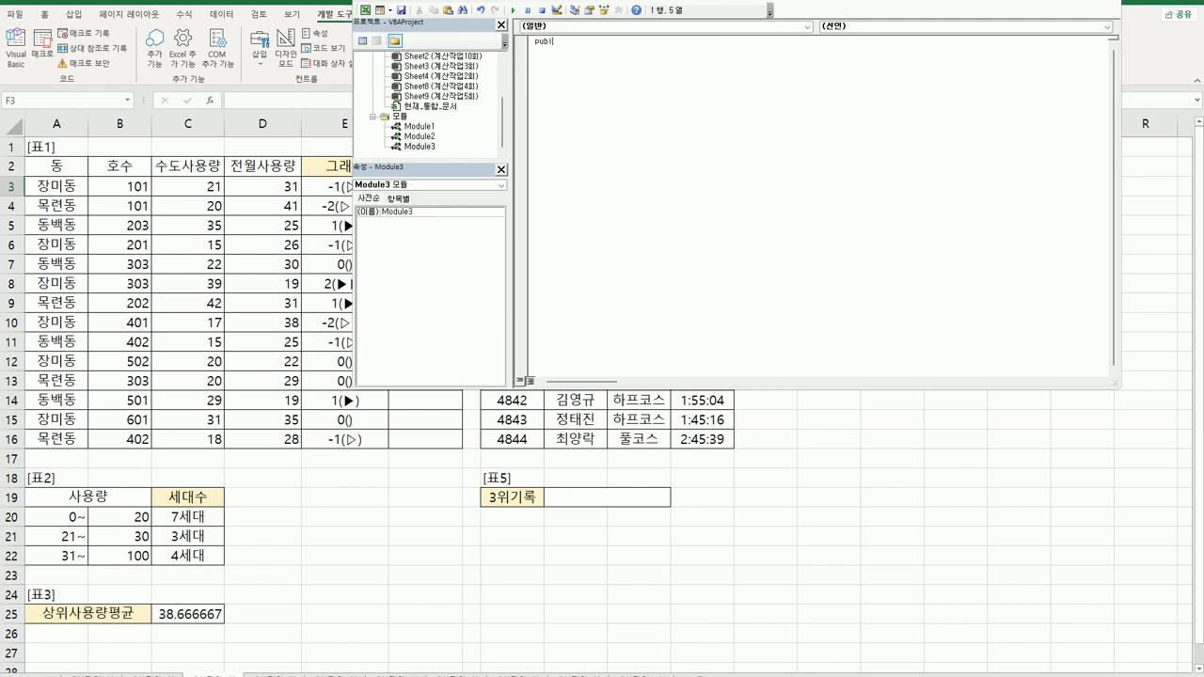
pyautogui.write('ic function fn수도요금(수도사용')
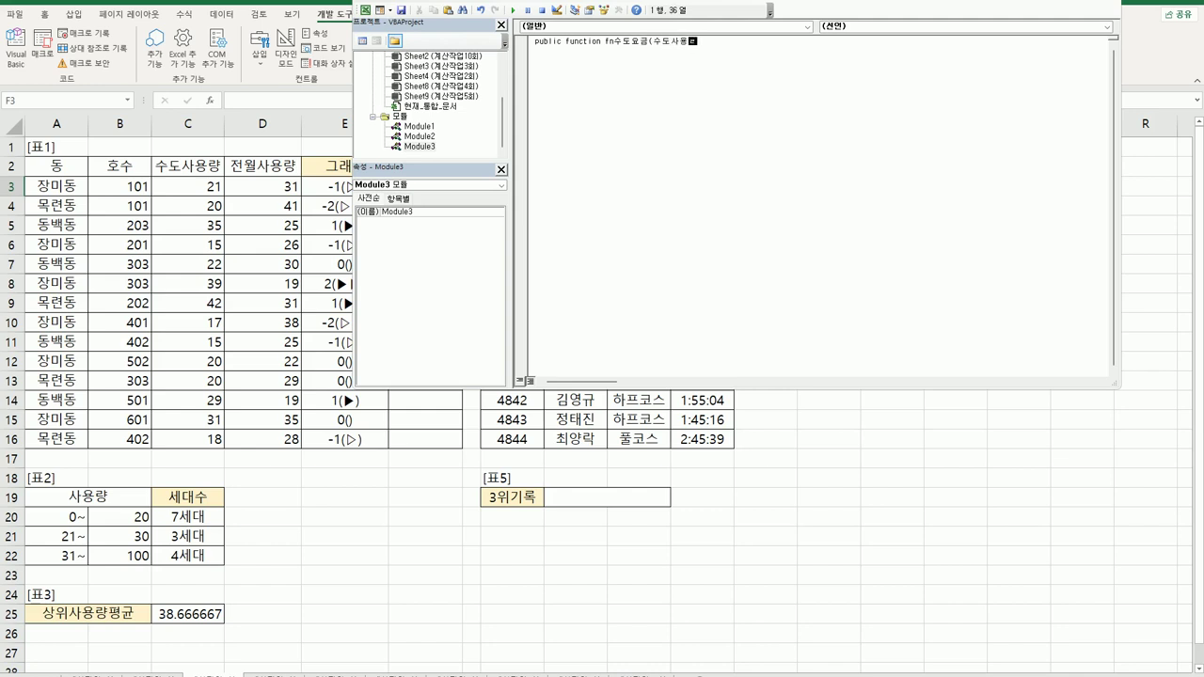
pyautogui.write('량)')
pyautogui.press('Return')
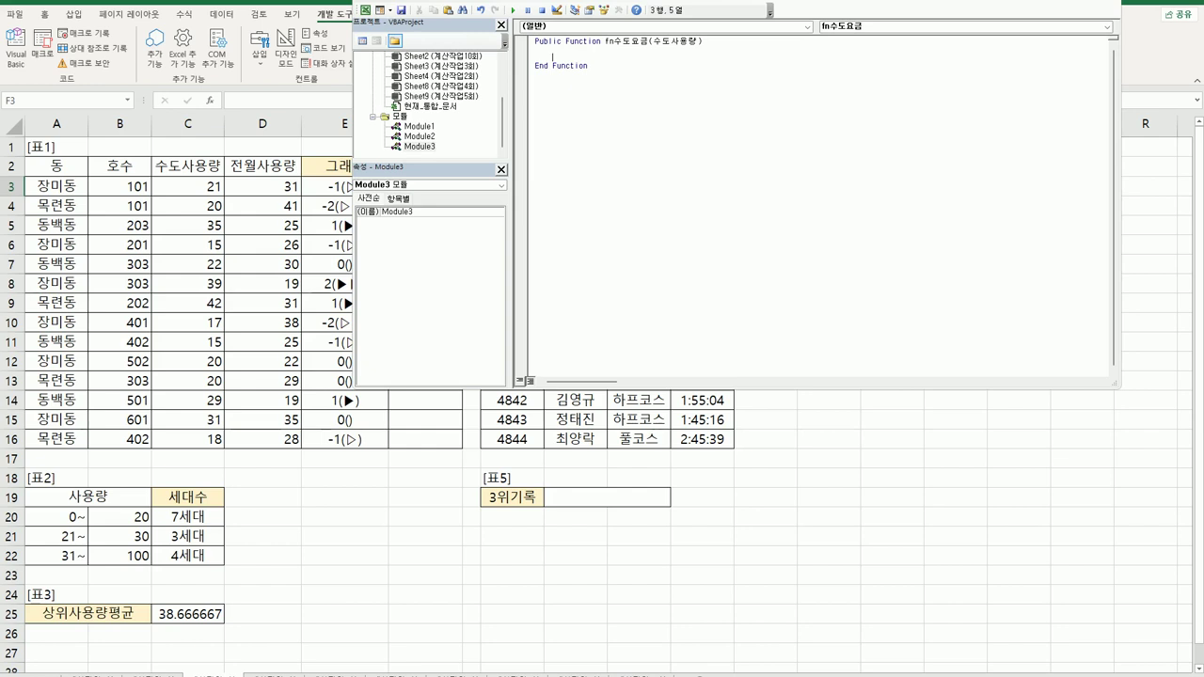
# Step: Start a Select Case 수도사용량 block inside the fn수도요금 function, followed by a blank line
pyautogui.write('select 수도사용량')
pyautogui.press('Return')
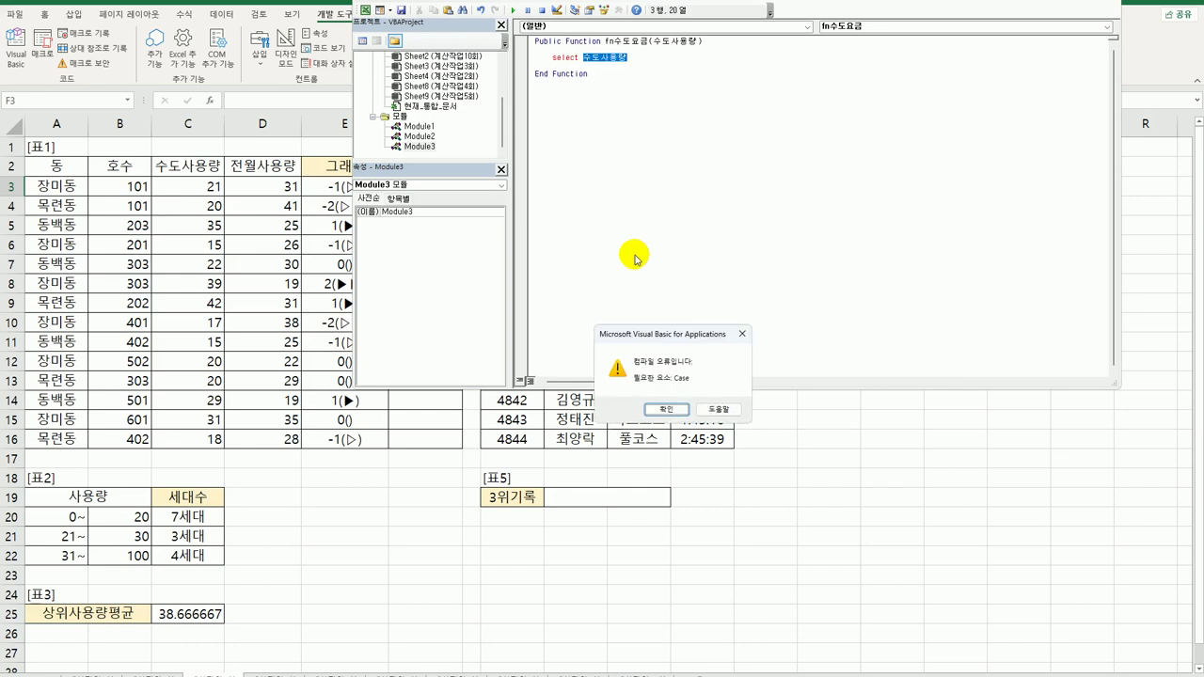
pyautogui.press('Return')
pyautogui.press('Left')
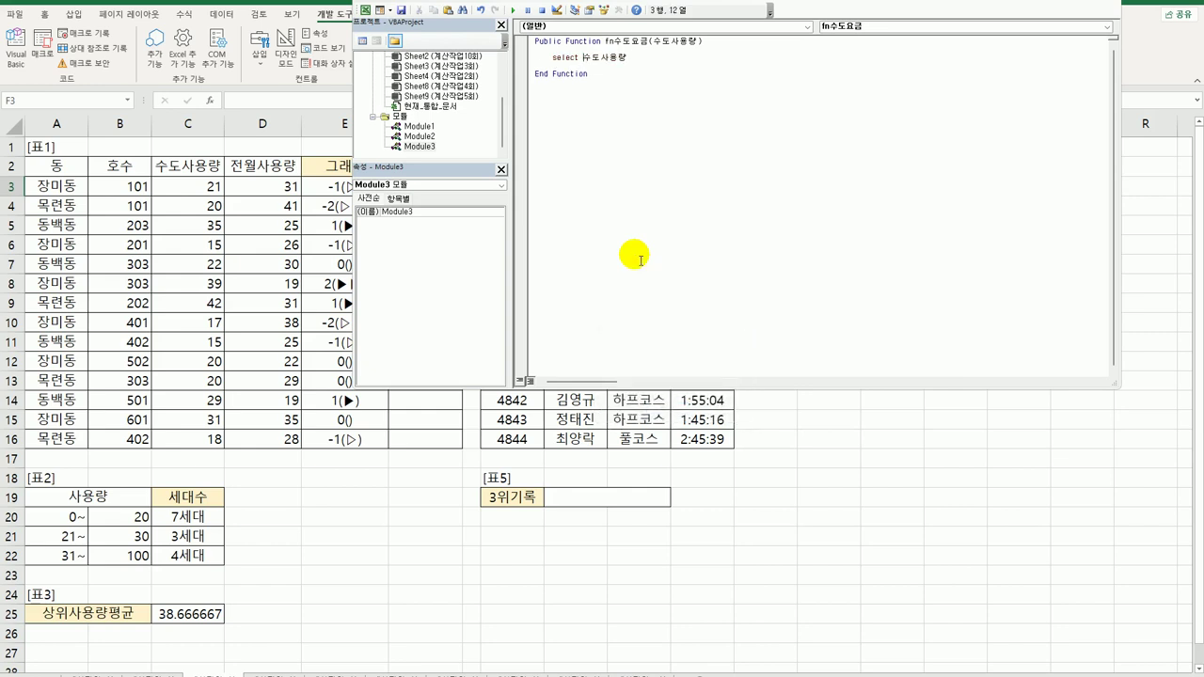
pyautogui.write('case')
pyautogui.press('End')
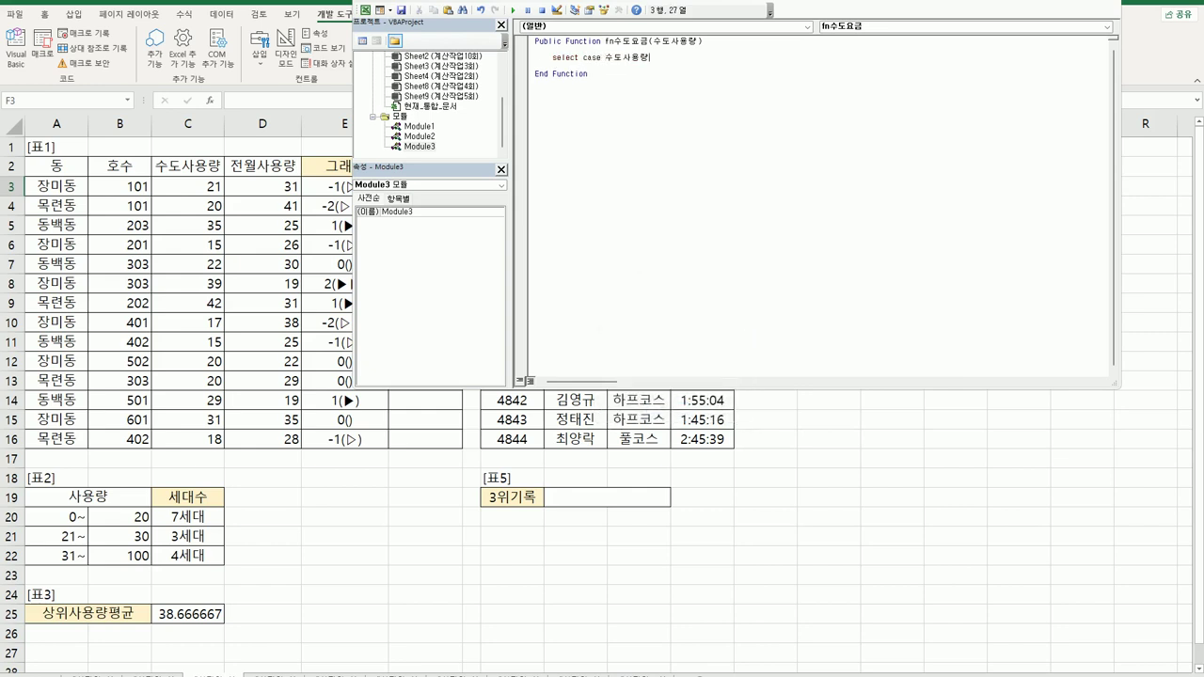
pyautogui.press('Return')
pyautogui.press('Return')
# Step: Add the branch Case Is <= 20 with the result fn수도요금 = 수도사용량 * 740
pyautogui.write('case is <=20')
pyautogui.press('Return')
pyautogui.write('fn수도요그금 =')
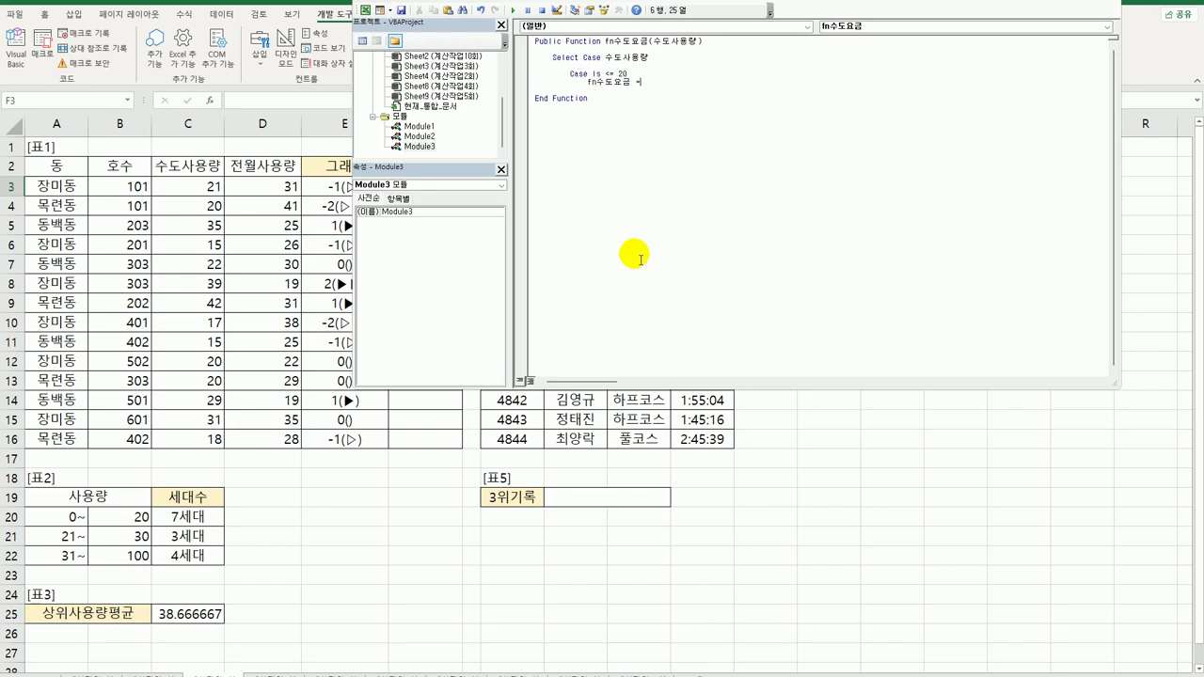
pyautogui.write(' 수')
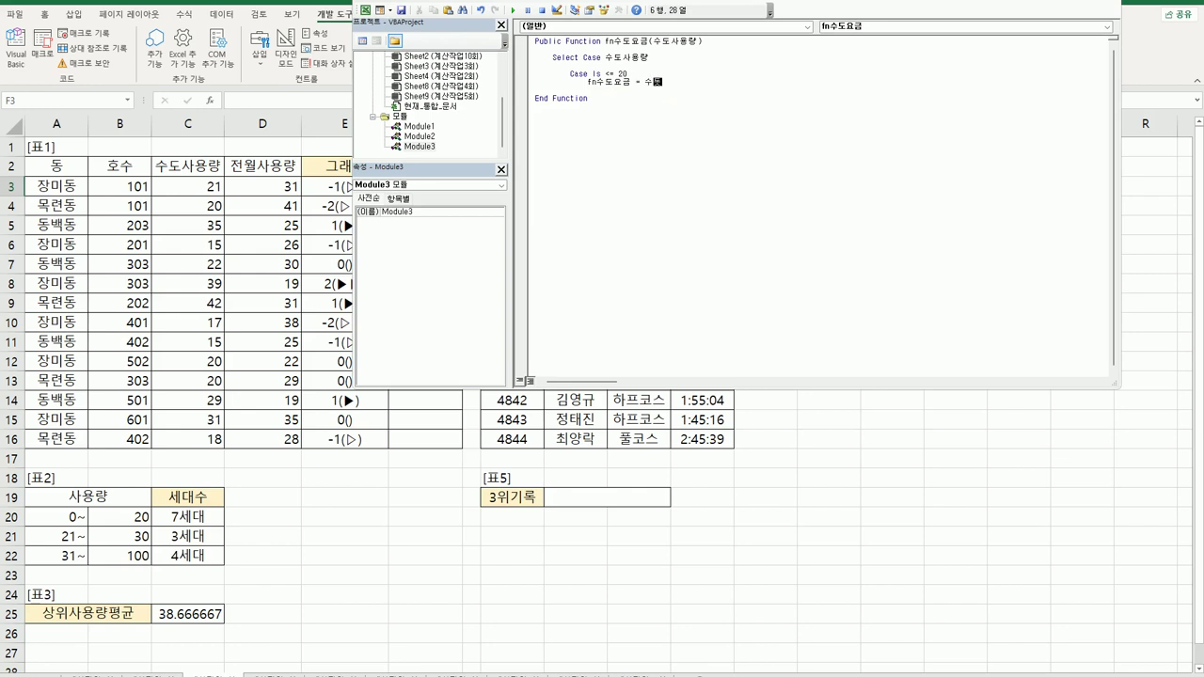
pyautogui.write('도사용량 *')
pyautogui.write(' 기')
pyautogui.press('Return')
# Step: Duplicate the Case Is <= 20 branch below itself, separating the two copies with a blank line
pyautogui.moveTo(570, 73); pyautogui.dragTo(715, 83)
pyautogui.hotkey('ctrl', 'c')
pyautogui.click(588, 90)
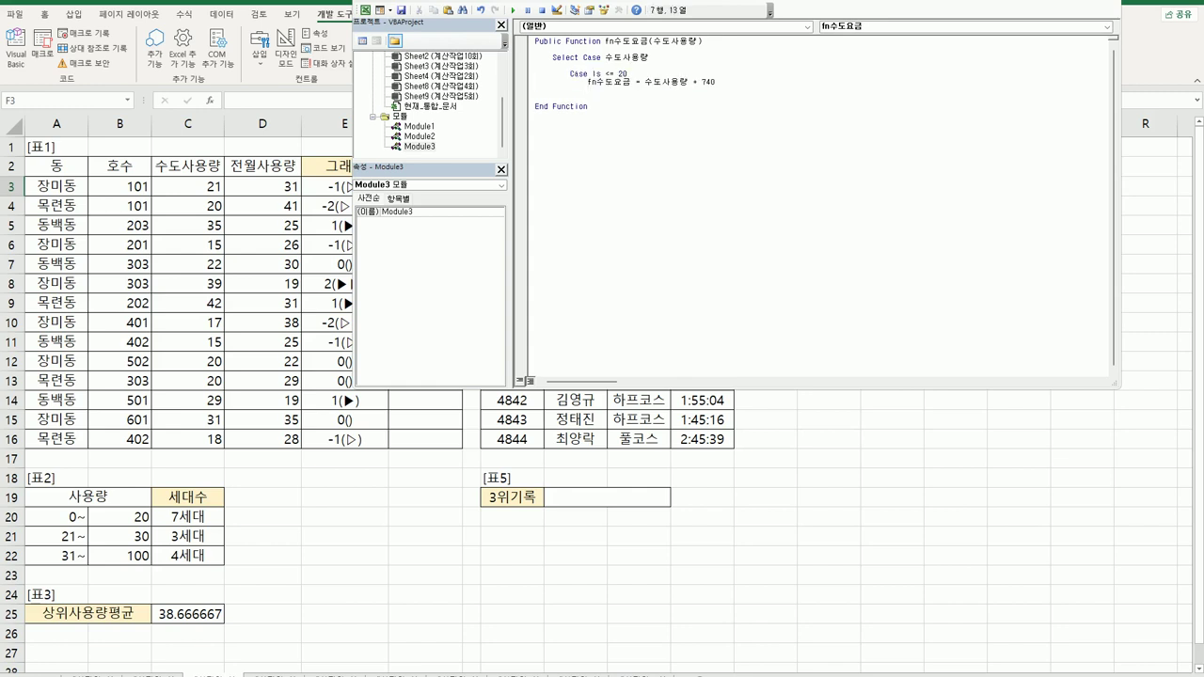
pyautogui.hotkey('ctrl', 'v')
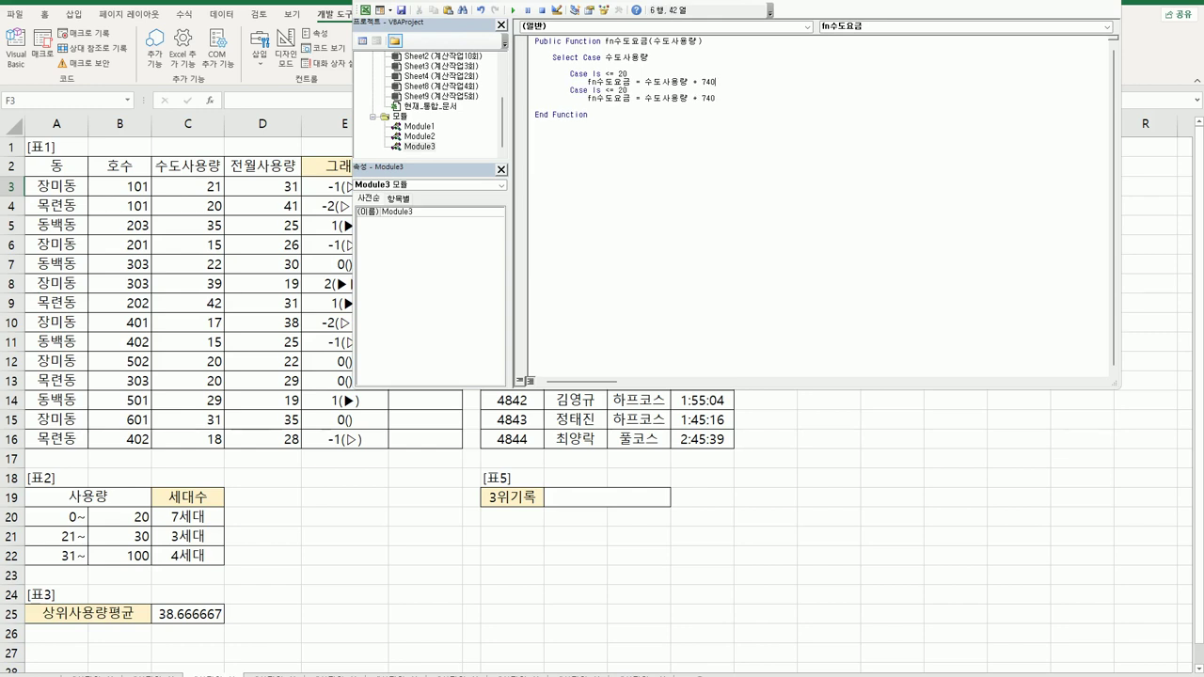
pyautogui.press('Up')
pyautogui.press('End')
pyautogui.press('Return')
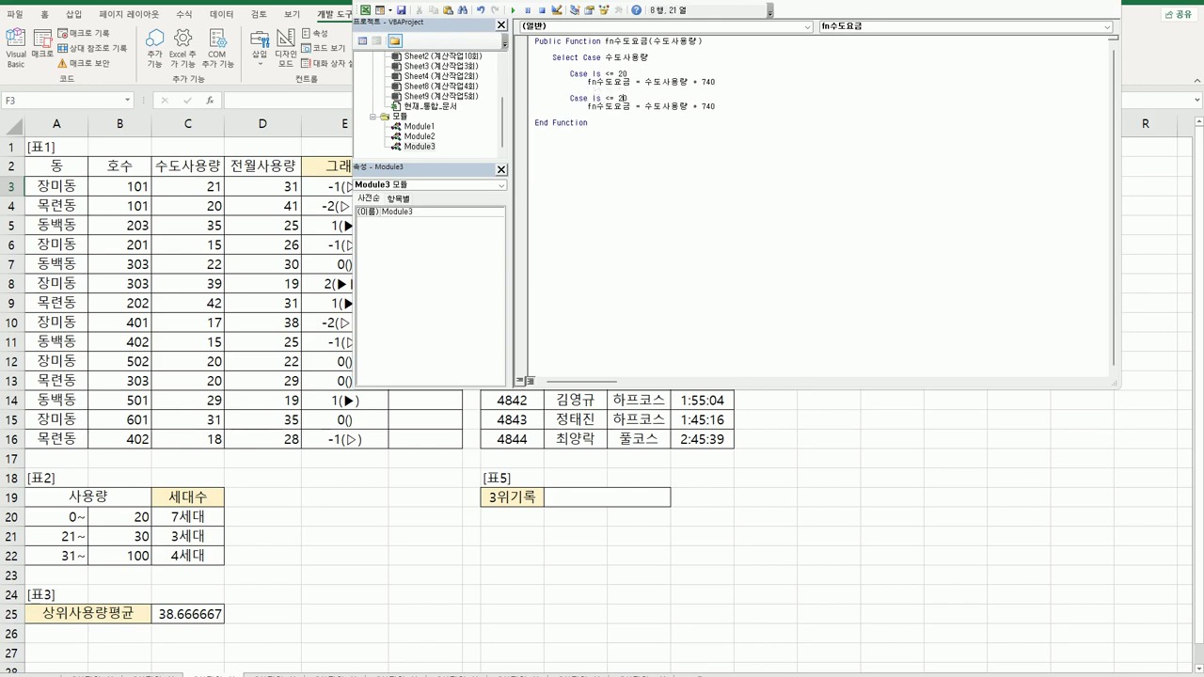
# Step: Change the second branch to Case Is <= 30 and its rate to 1090
pyautogui.click(618, 98)
pyautogui.write('3')
pyautogui.press('Delete')
pyautogui.press('Down')
pyautogui.press('End')
pyautogui.press('Left')
pyautogui.write('1090')
pyautogui.press('Delete')
pyautogui.press('Delete')
pyautogui.press('Delete')
# Step: Paste a third copy of the branch below a blank line and change its condition to Case Else
pyautogui.press('Return')
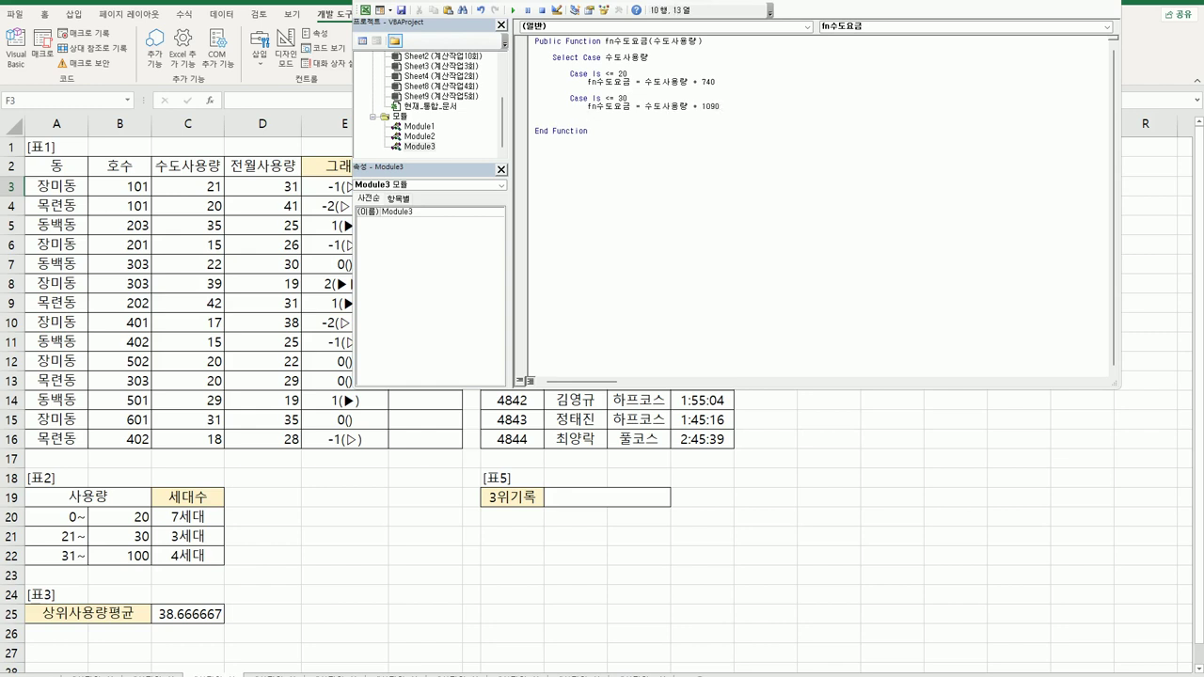
pyautogui.press('Return')
pyautogui.press('BackSpace')
pyautogui.hotkey('ctrl', 'v')
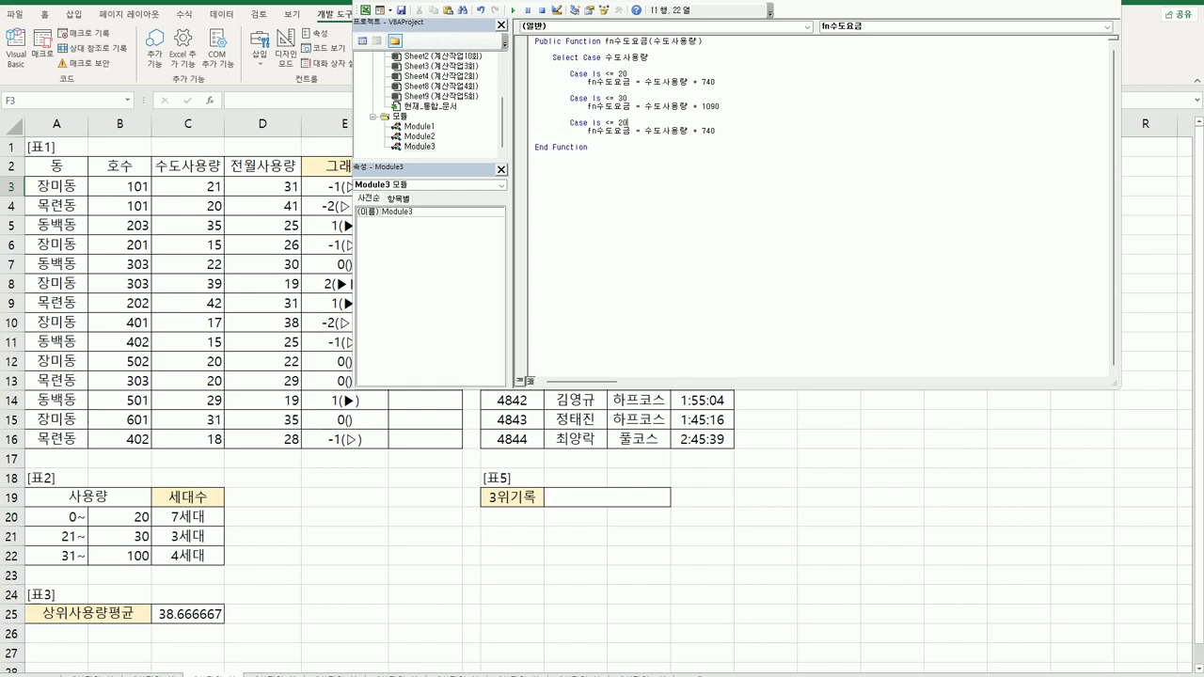
pyautogui.moveTo(626, 123); pyautogui.dragTo(592, 123)
pyautogui.write('ㄷ')
pyautogui.press('BackSpace')
pyautogui.write('lese')
pyautogui.press('BackSpace')
pyautogui.press('BackSpace')
pyautogui.press('BackSpace')
pyautogui.write('Else')
# Step: Set the rate in the Case Else branch to 2090
pyautogui.click(716, 131)
pyautogui.hotkey('shift', 'Left')
pyautogui.hotkey('shift', 'Left')
pyautogui.hotkey('shift', 'Left')
pyautogui.write('2090')
# Step: Close the Select Case block with End Select, leaving a blank line above it
pyautogui.press('Return')
pyautogui.press('BackSpace')
pyautogui.press('BackSpace')
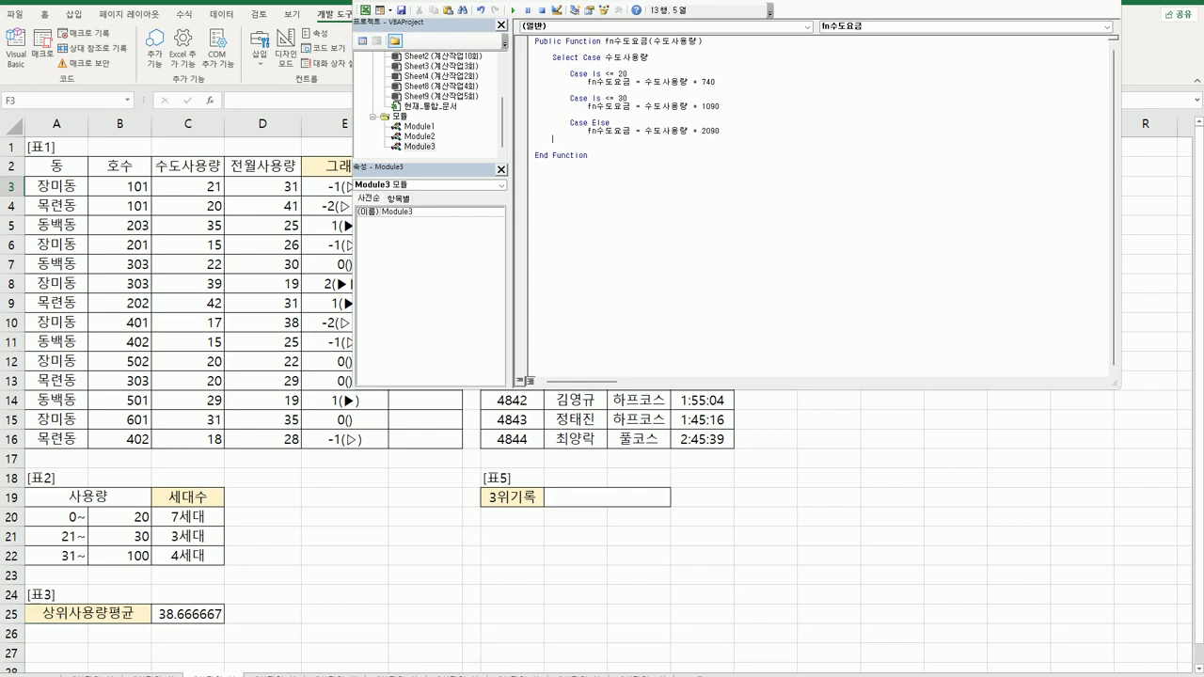
pyautogui.write('end Select')
pyautogui.press('Up')
pyautogui.press('Return')
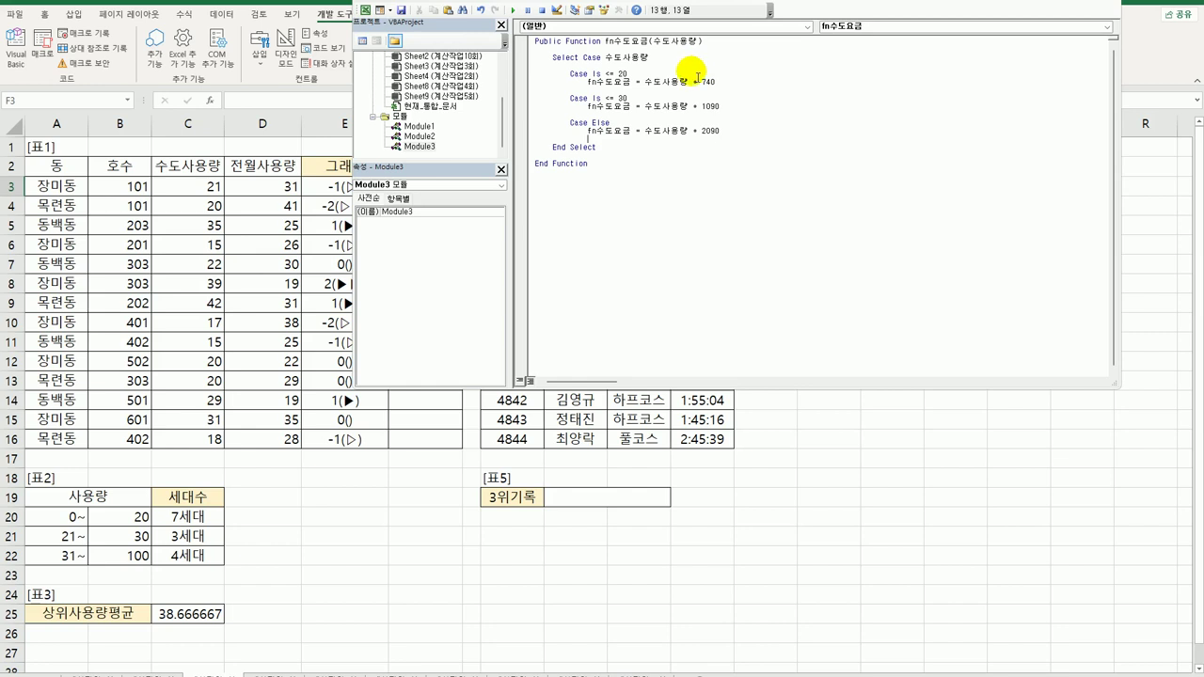
# Step: Review the rates in the three Case branches and close the code editor to return to the worksheet
pyautogui.click(650, 82)
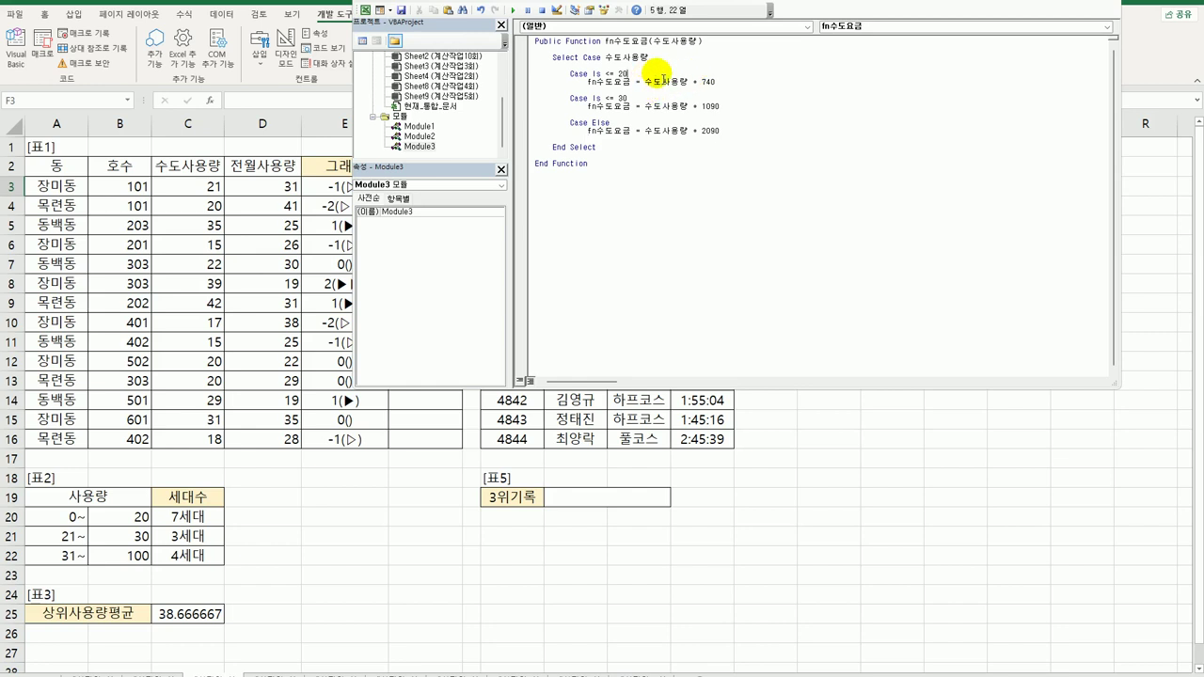
pyautogui.click(730, 85)
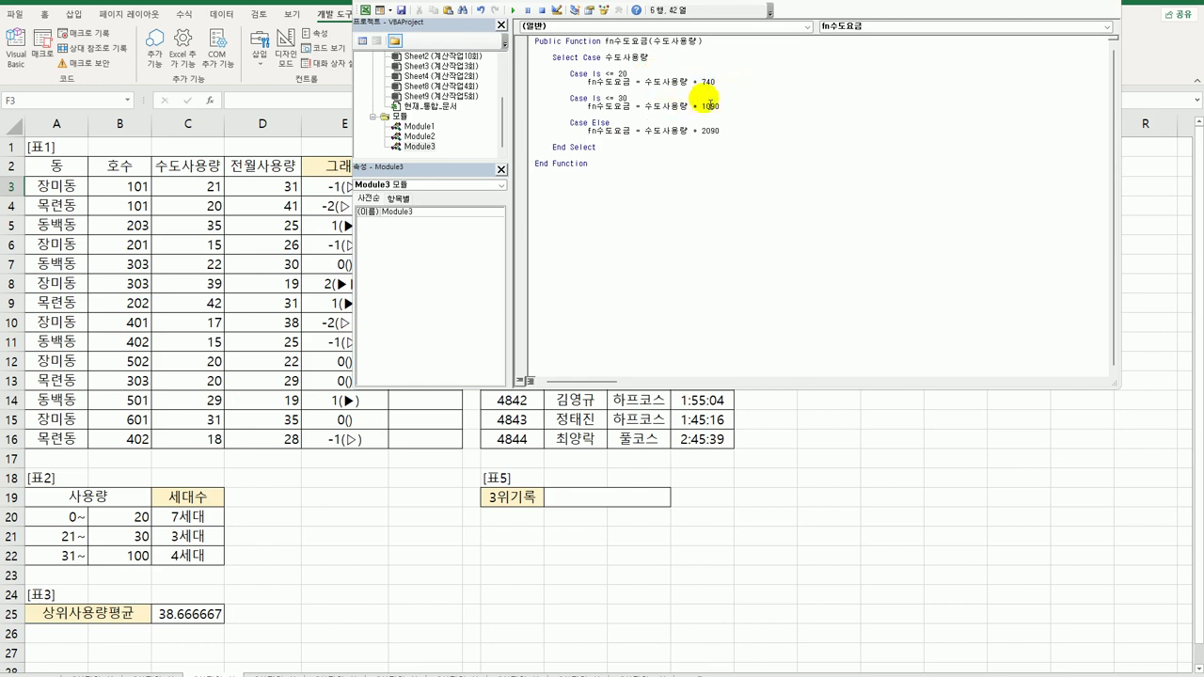
pyautogui.click(747, 116)
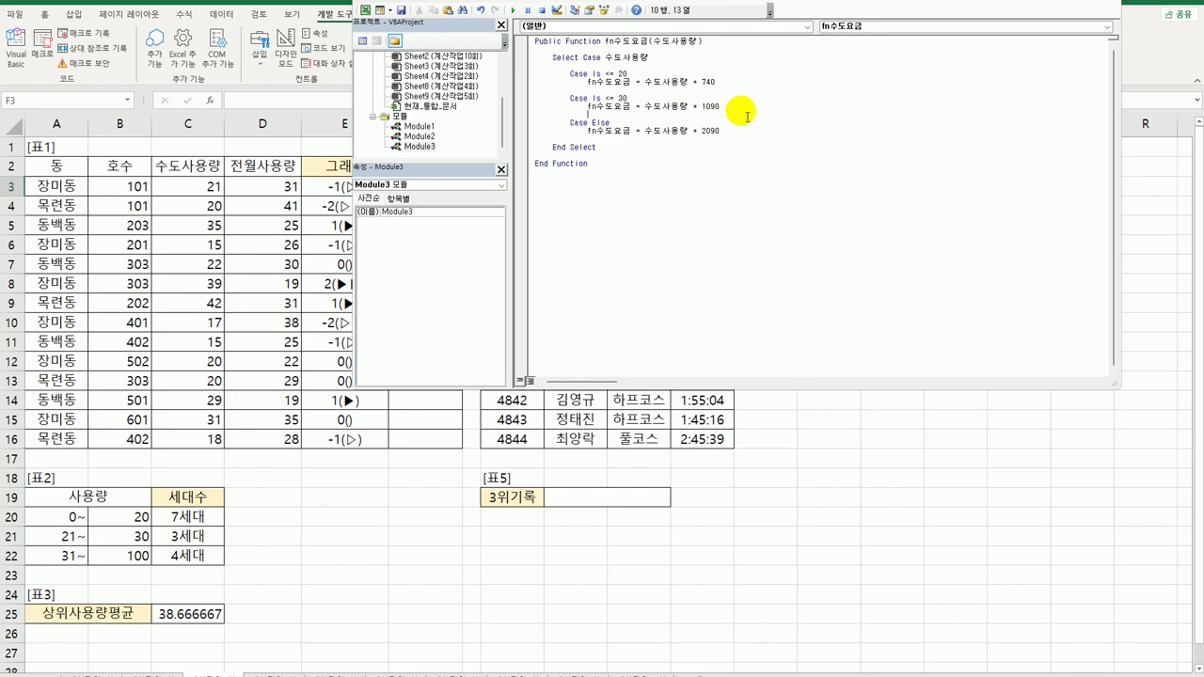
pyautogui.click(746, 136)
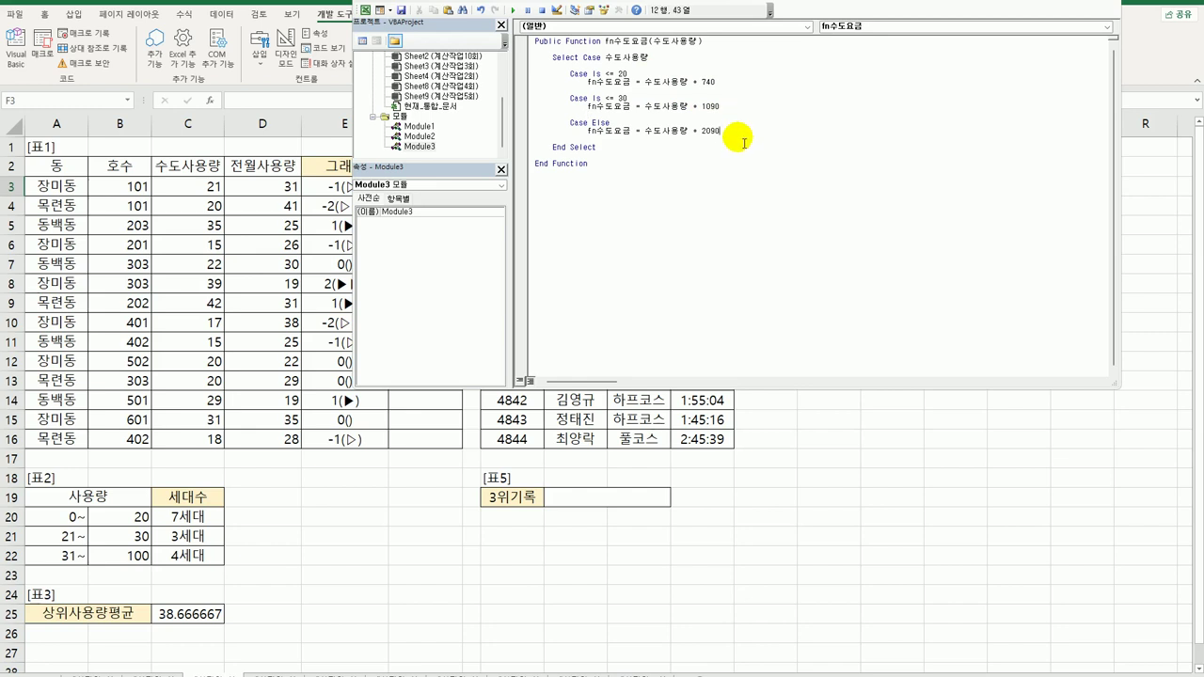
pyautogui.hotkey('alt', 'q')
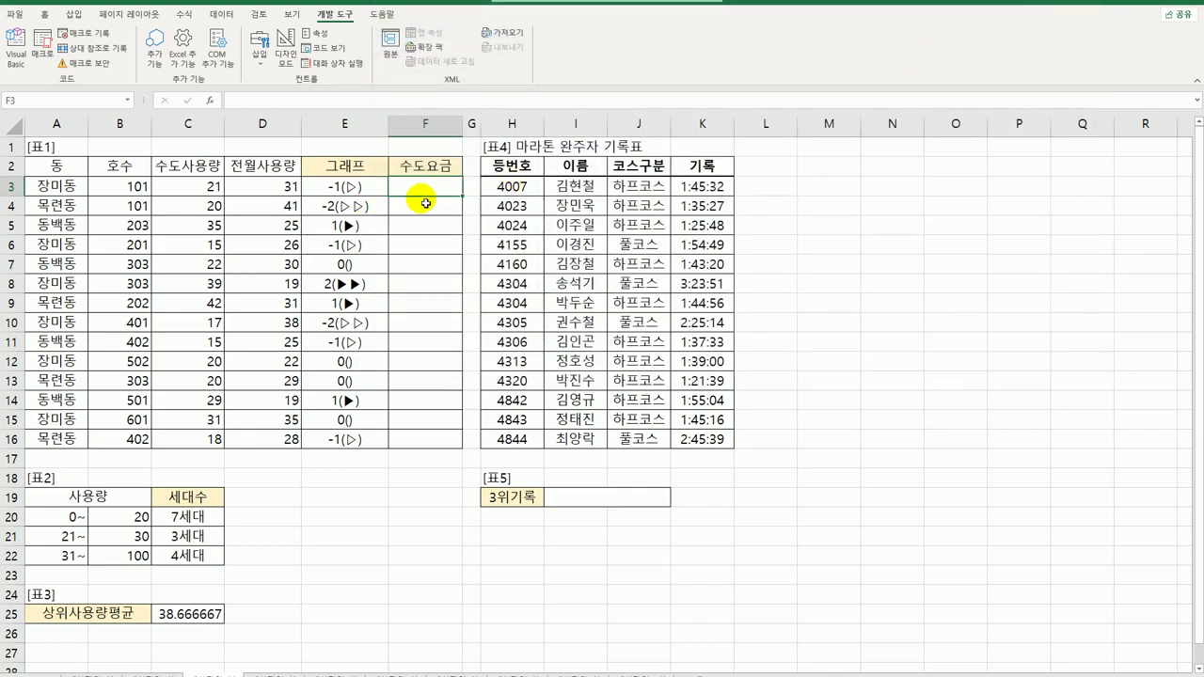
# Step: Insert the custom function fn수도요금 with C3 as its 수도사용량 argument in F3 and fill it down to F16
pyautogui.click(212, 102)
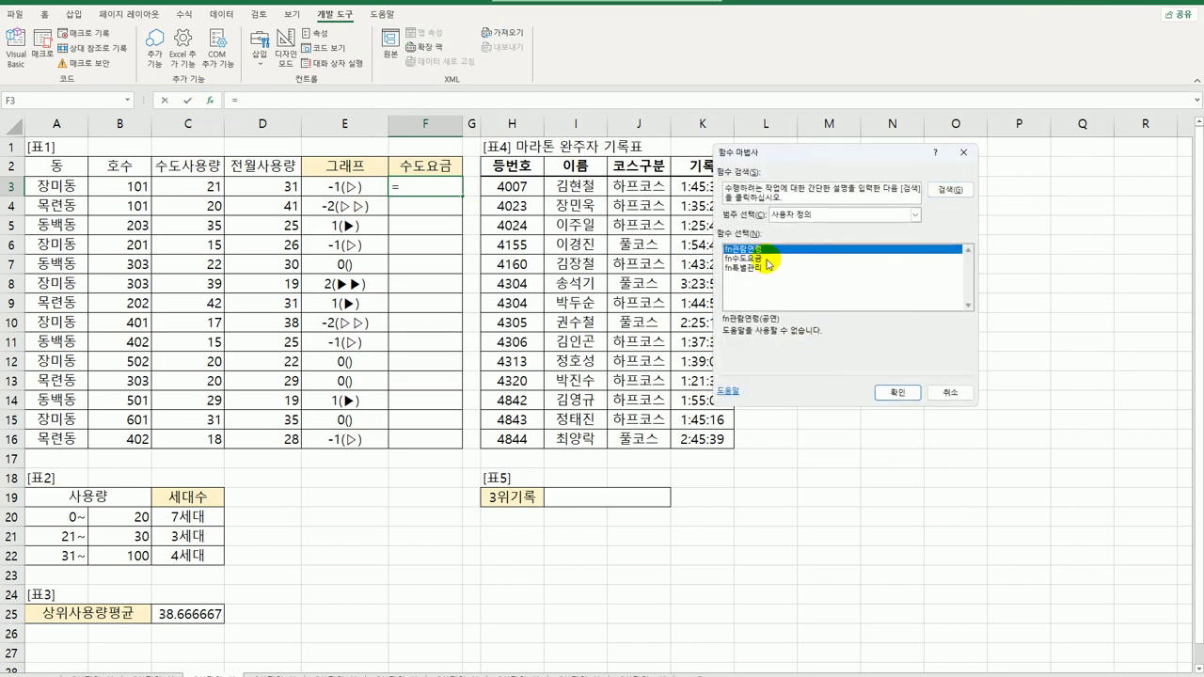
pyautogui.click(768, 259)
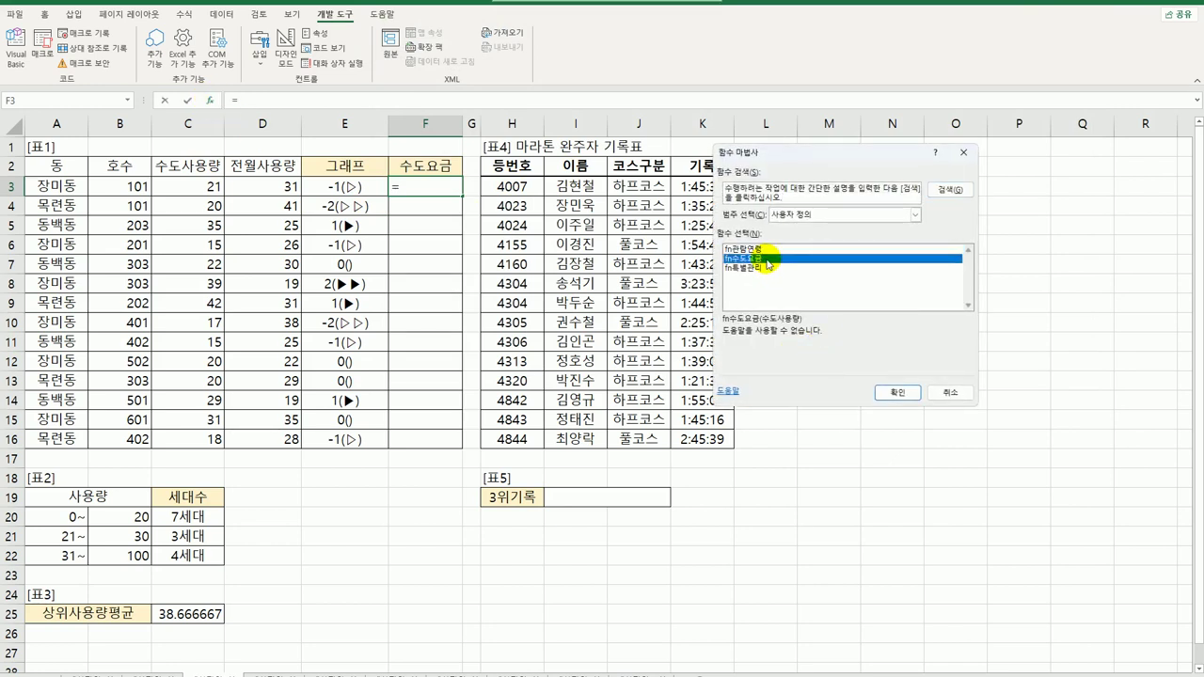
pyautogui.click(894, 392)
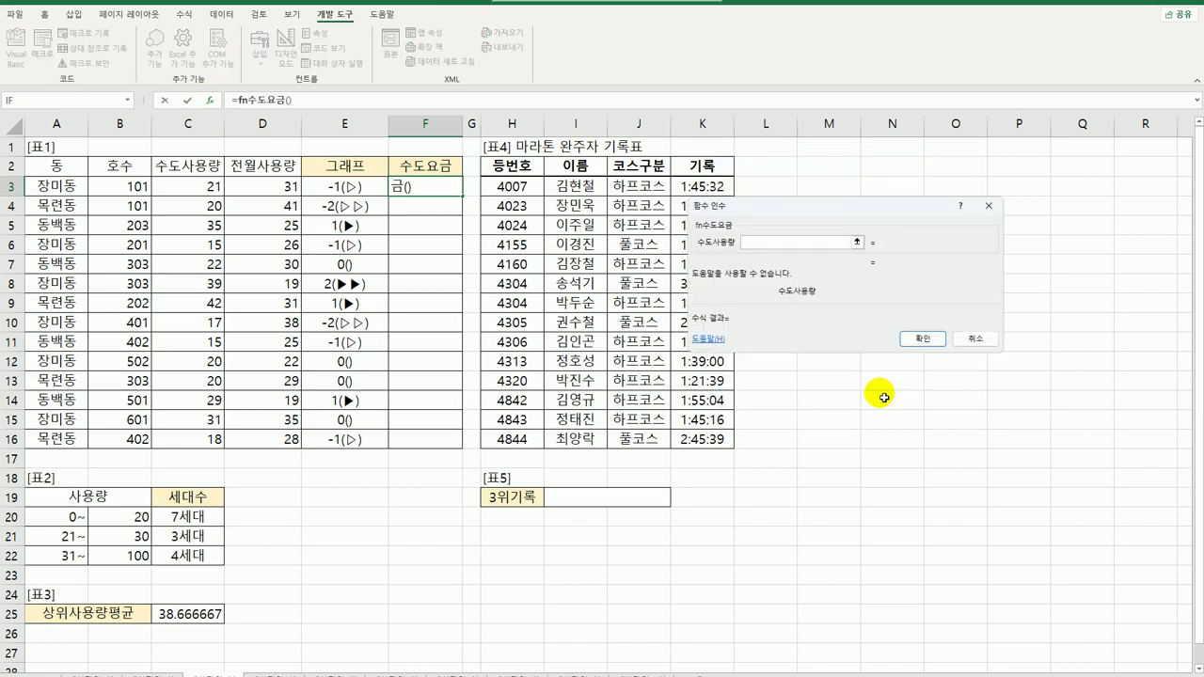
pyautogui.click(193, 186)
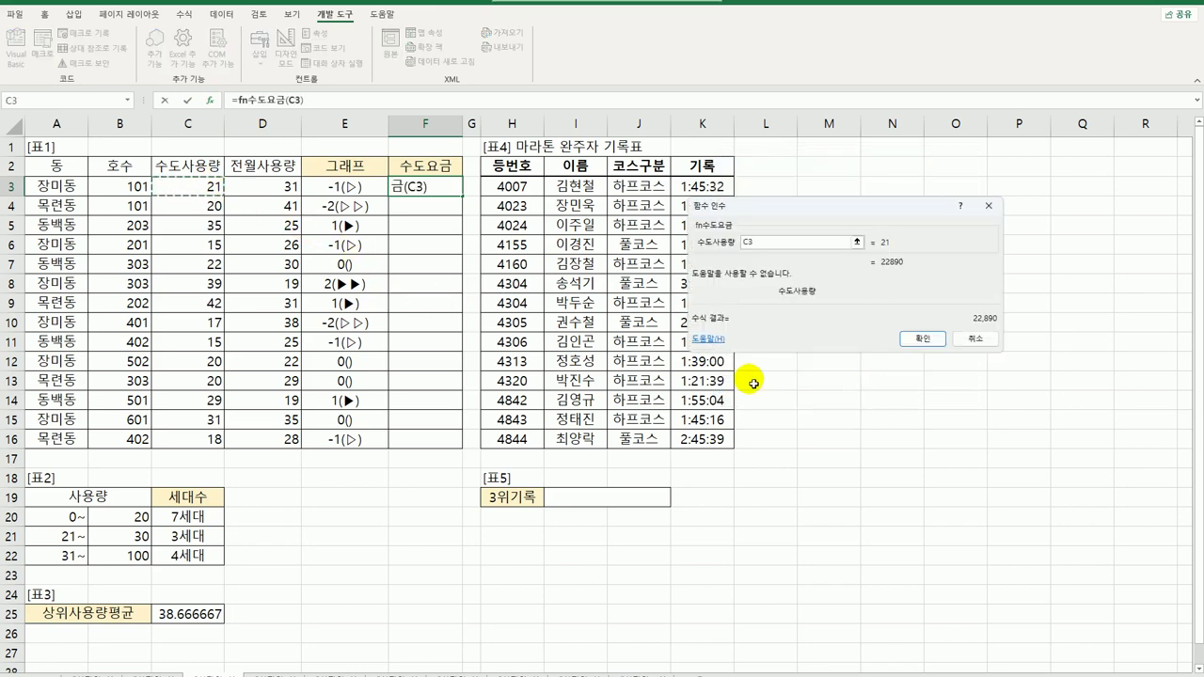
pyautogui.click(918, 340)
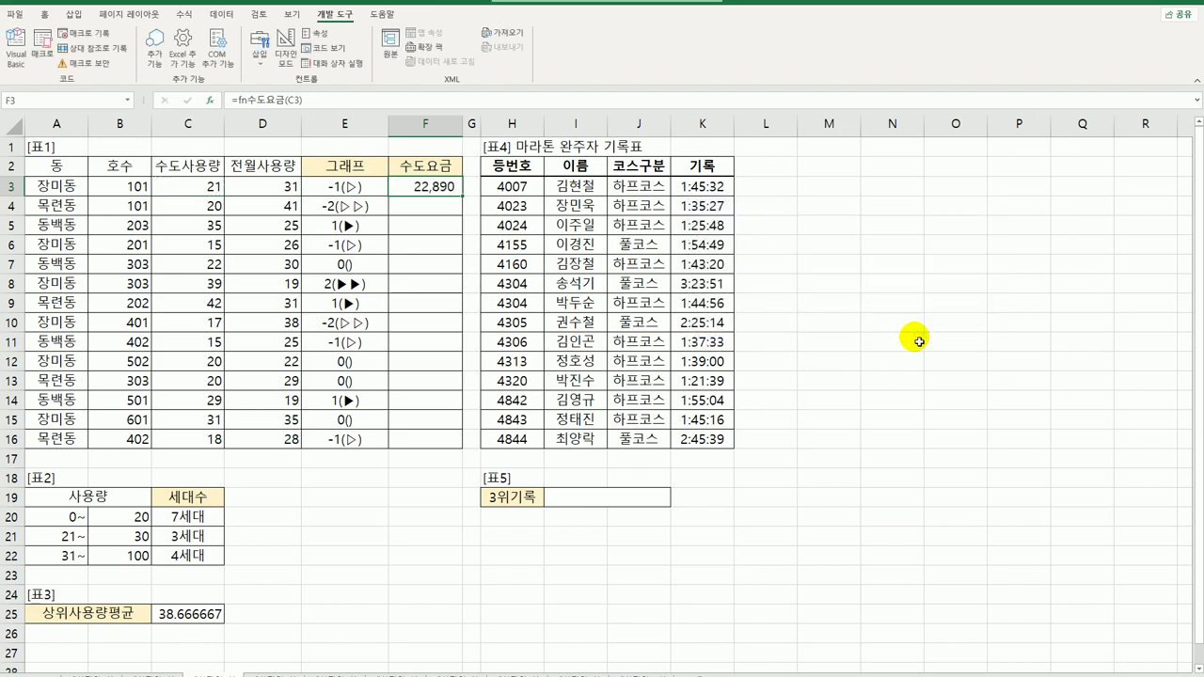
pyautogui.doubleClick(468, 205)
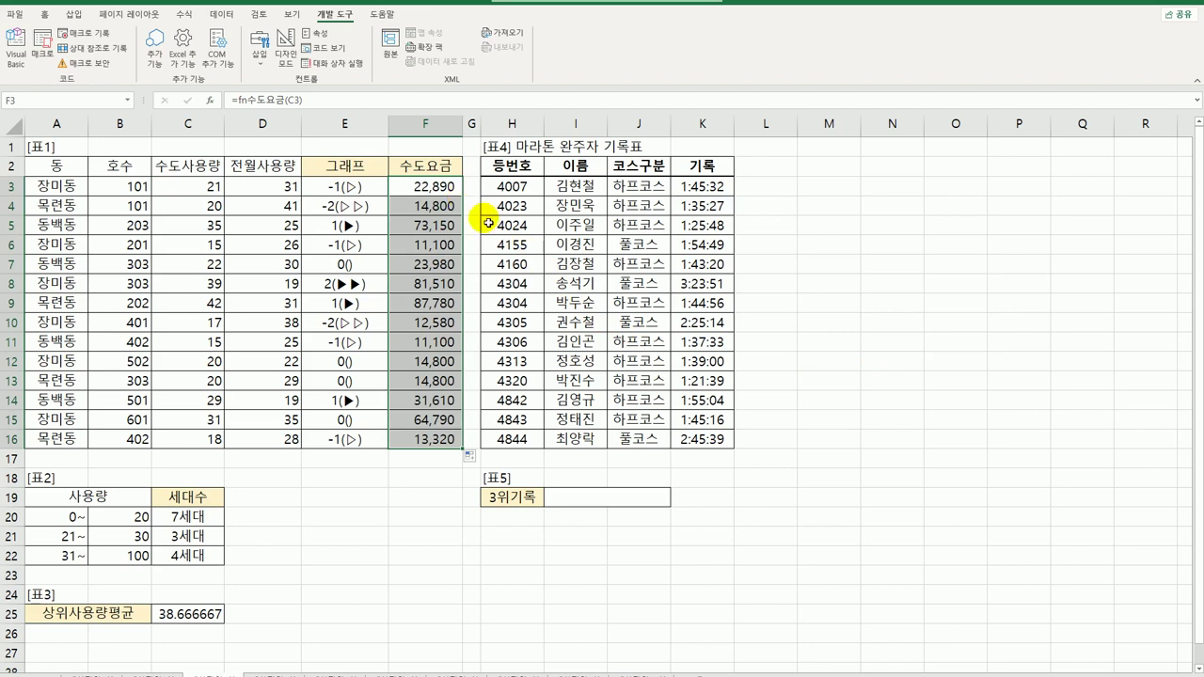
# Step: Enter =SMALL(K3:K16,3) in the 3위기록 cell I19 of 표5 to get the third-fastest time from the 기록 column
pyautogui.click(604, 504)
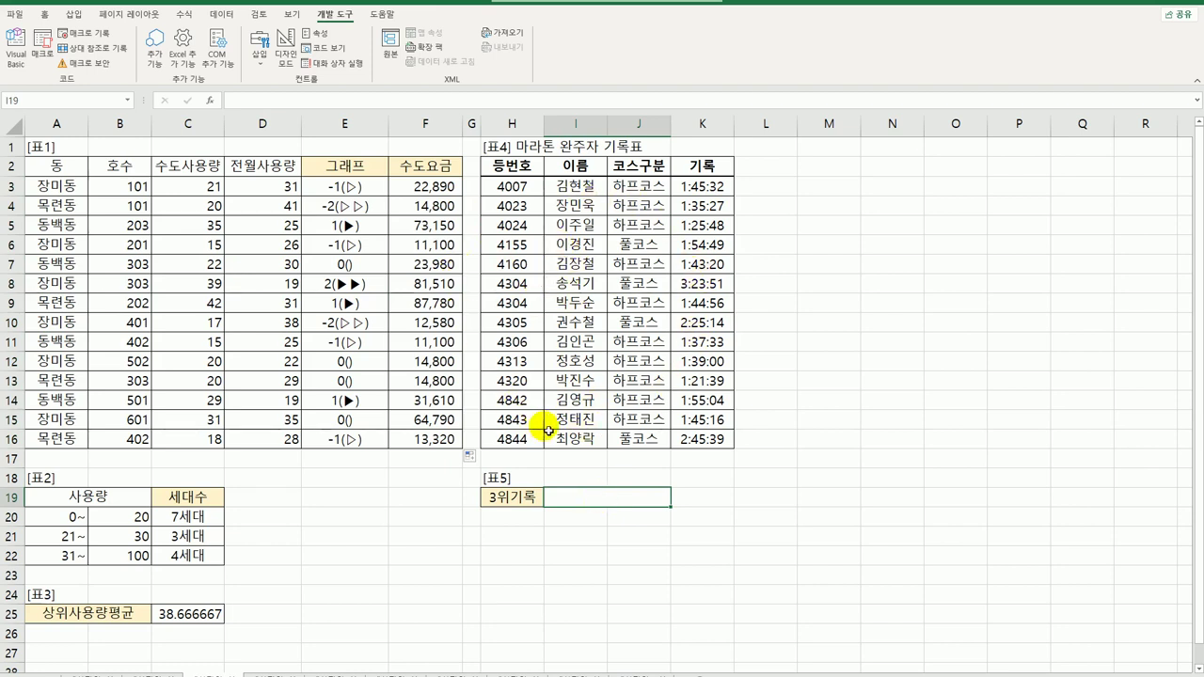
pyautogui.click(723, 187)
pyautogui.moveTo(727, 205); pyautogui.dragTo(722, 455)
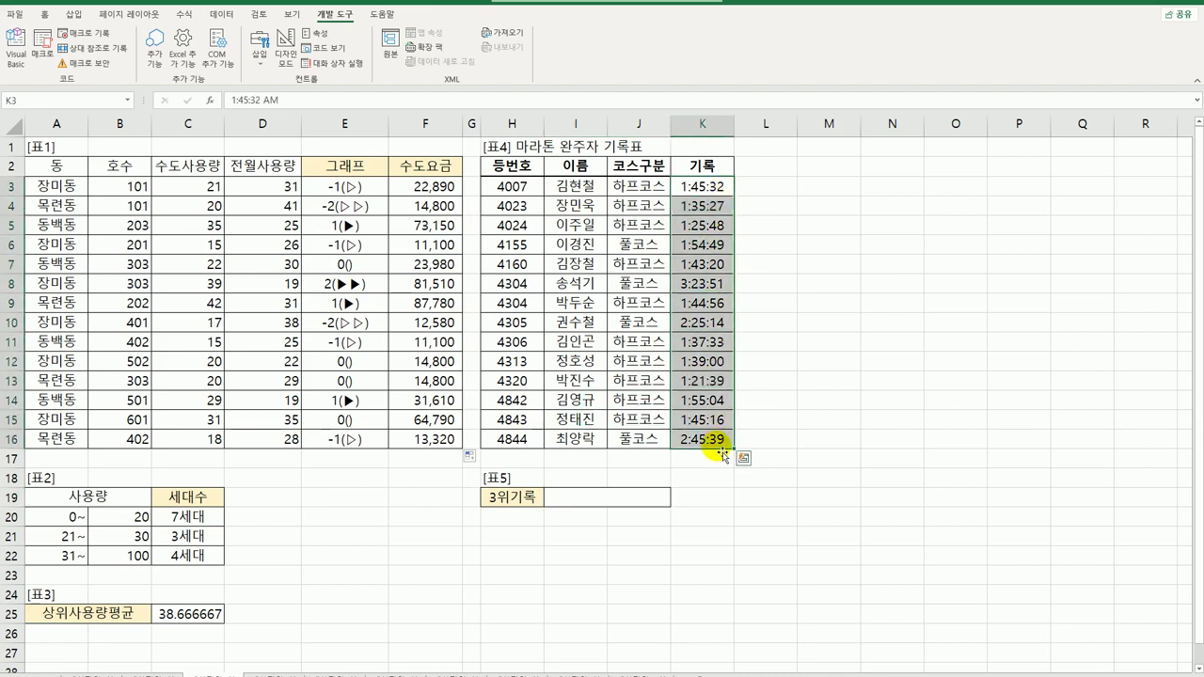
pyautogui.click(574, 501)
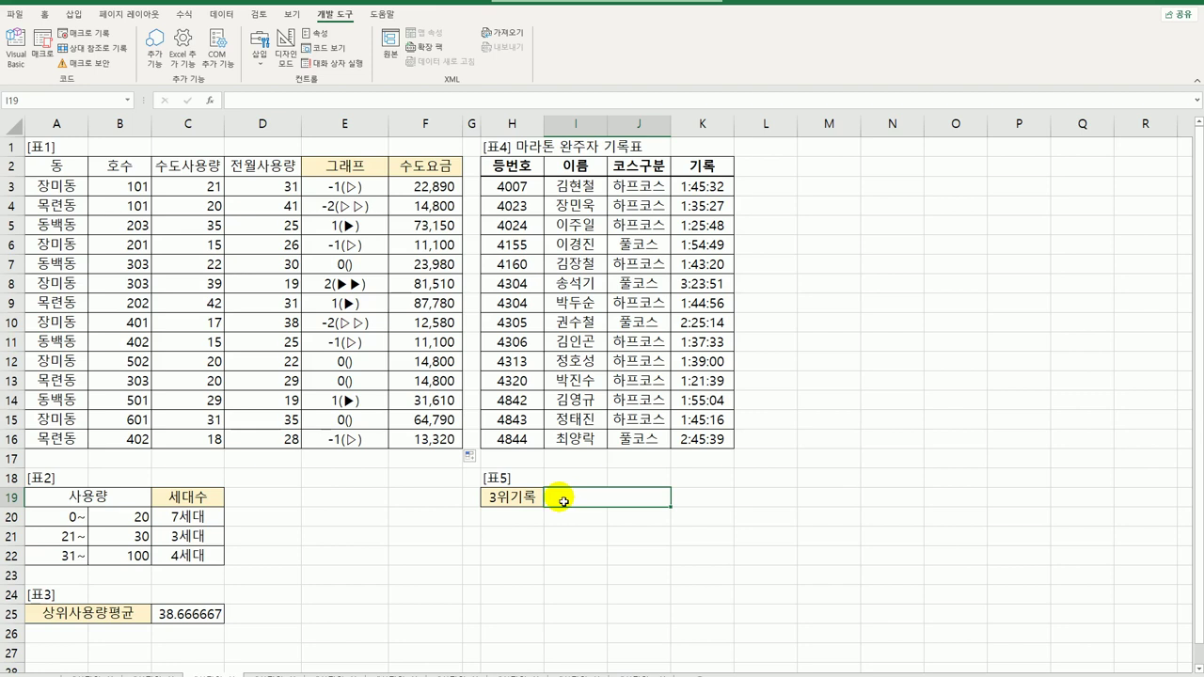
pyautogui.write('=sm')
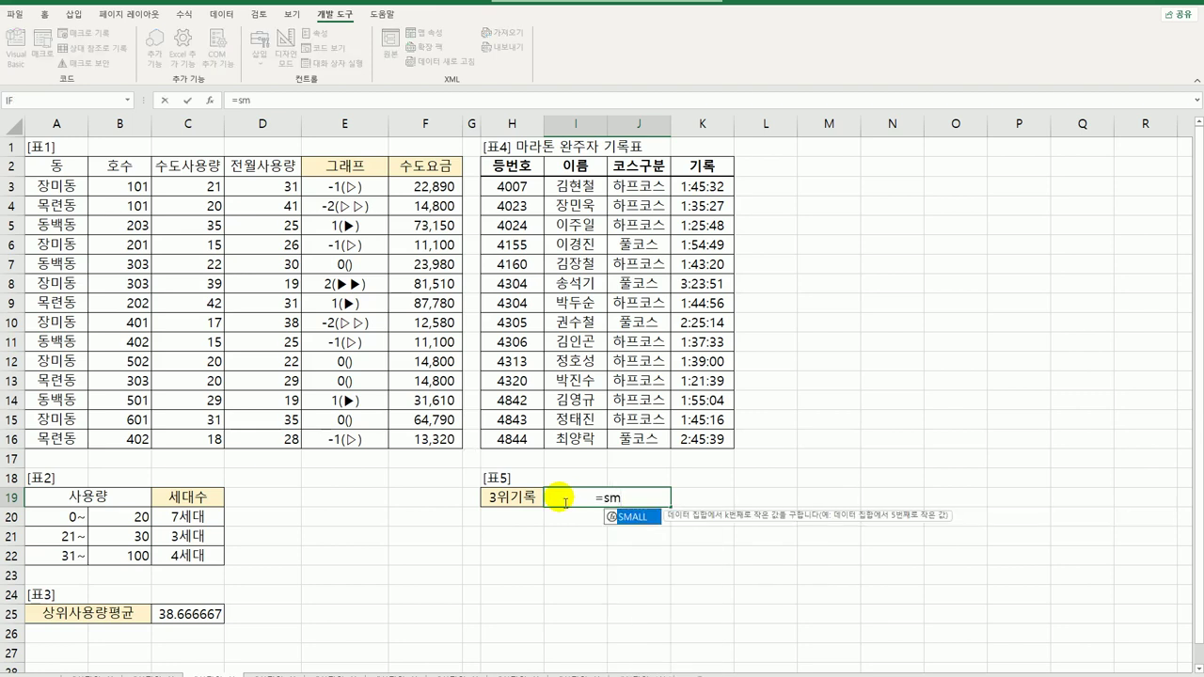
pyautogui.press('Tab')
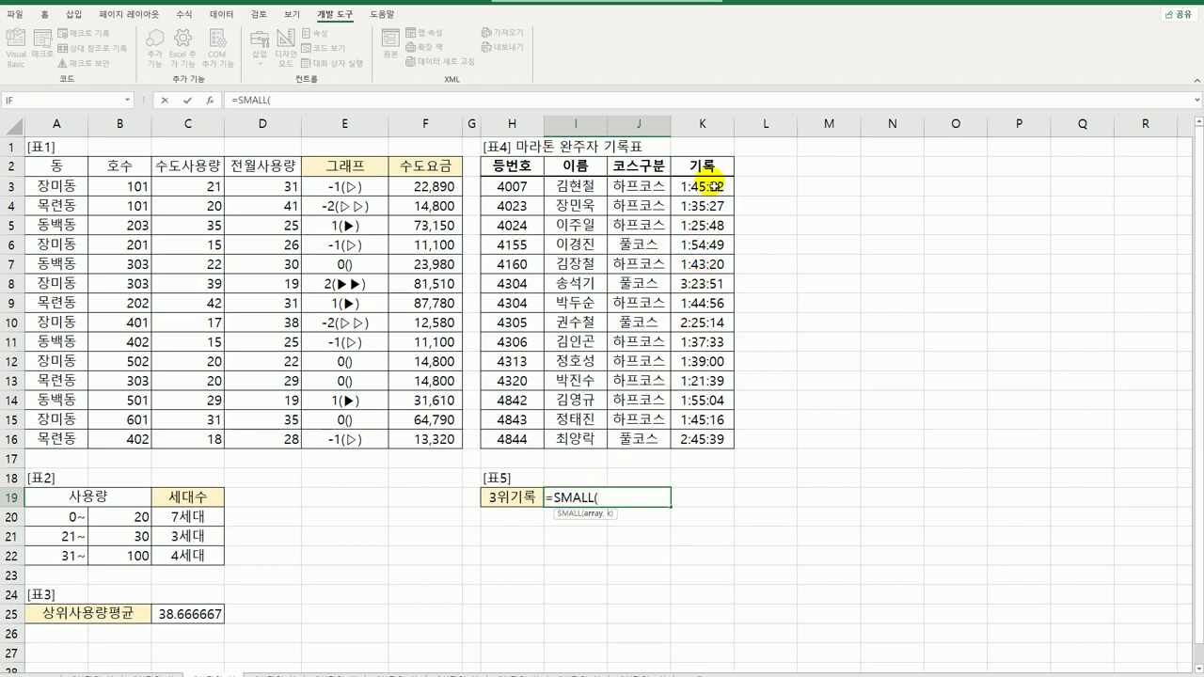
pyautogui.moveTo(712, 185); pyautogui.dragTo(704, 436)
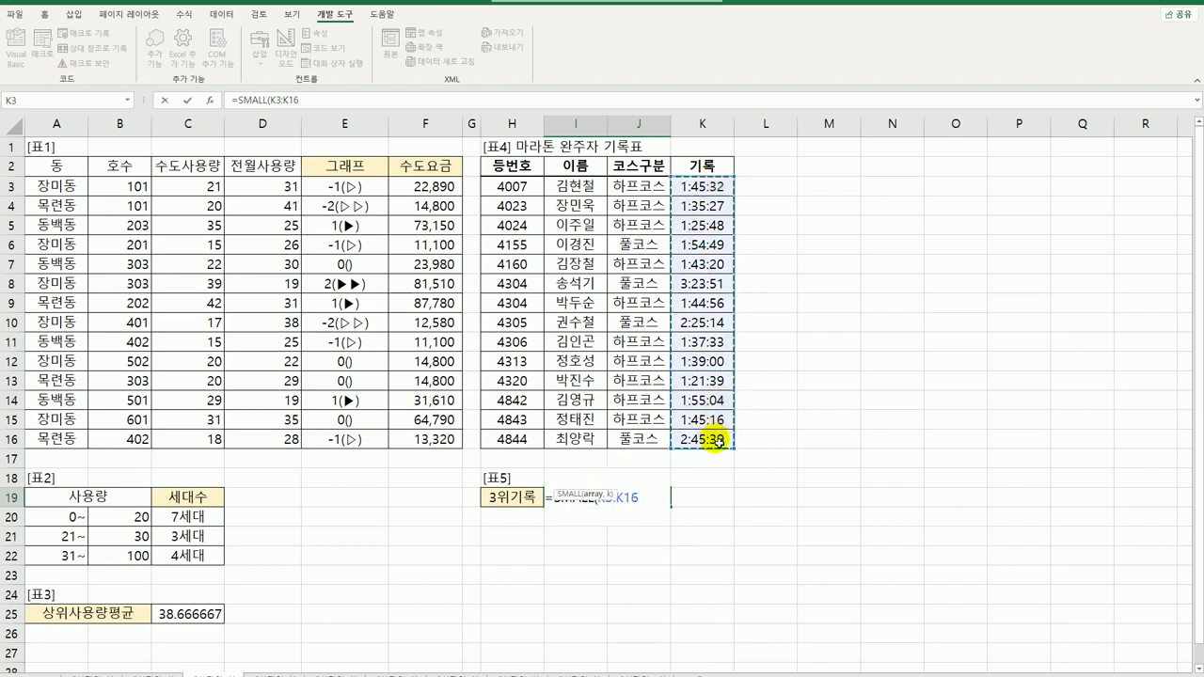
pyautogui.write(',3')
pyautogui.press('Return')
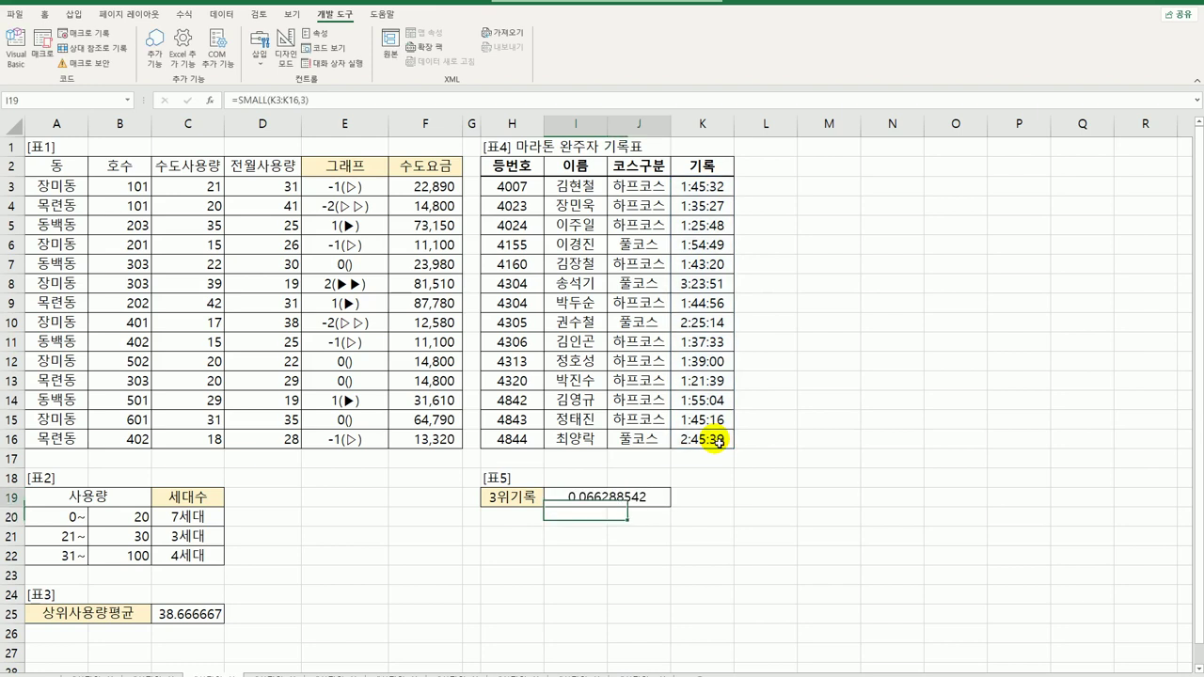
pyautogui.press('Up')
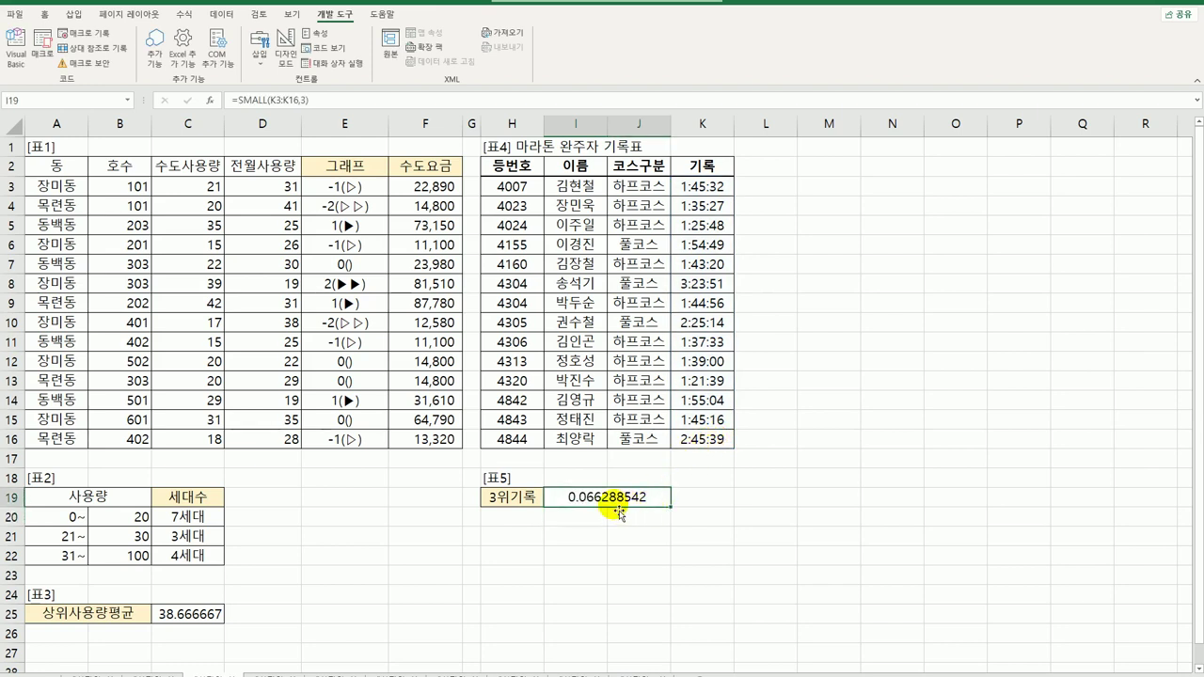
pyautogui.rightClick(601, 506)
pyautogui.click(659, 424)
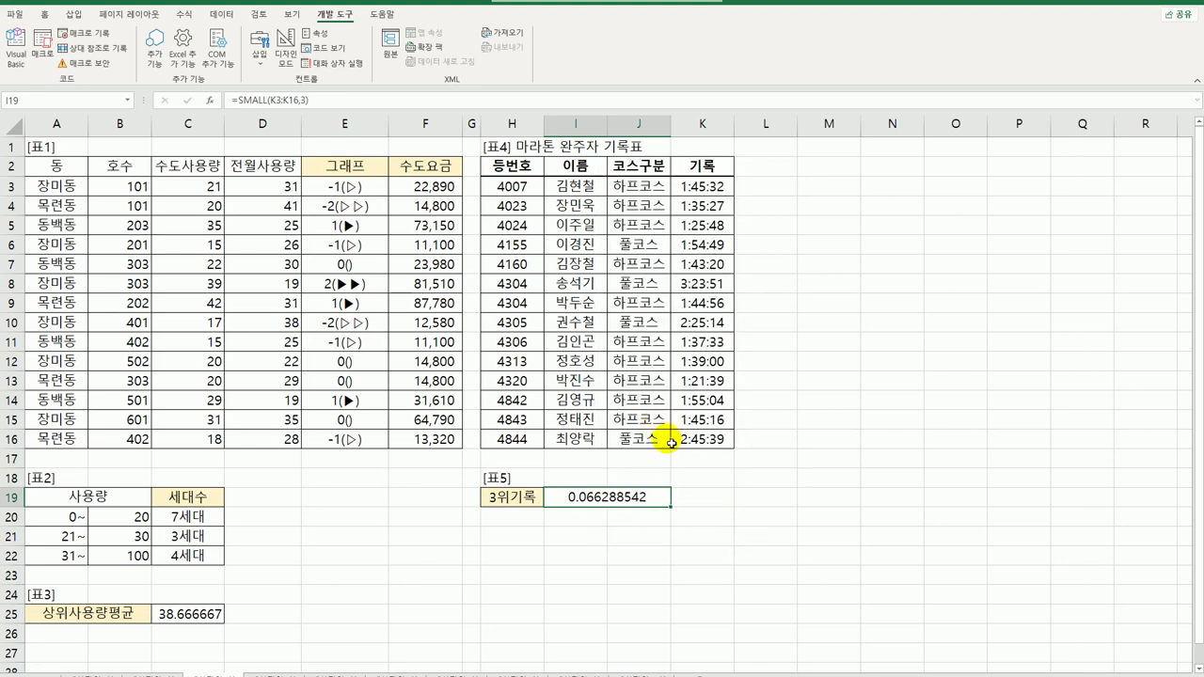
pyautogui.click(527, 402)
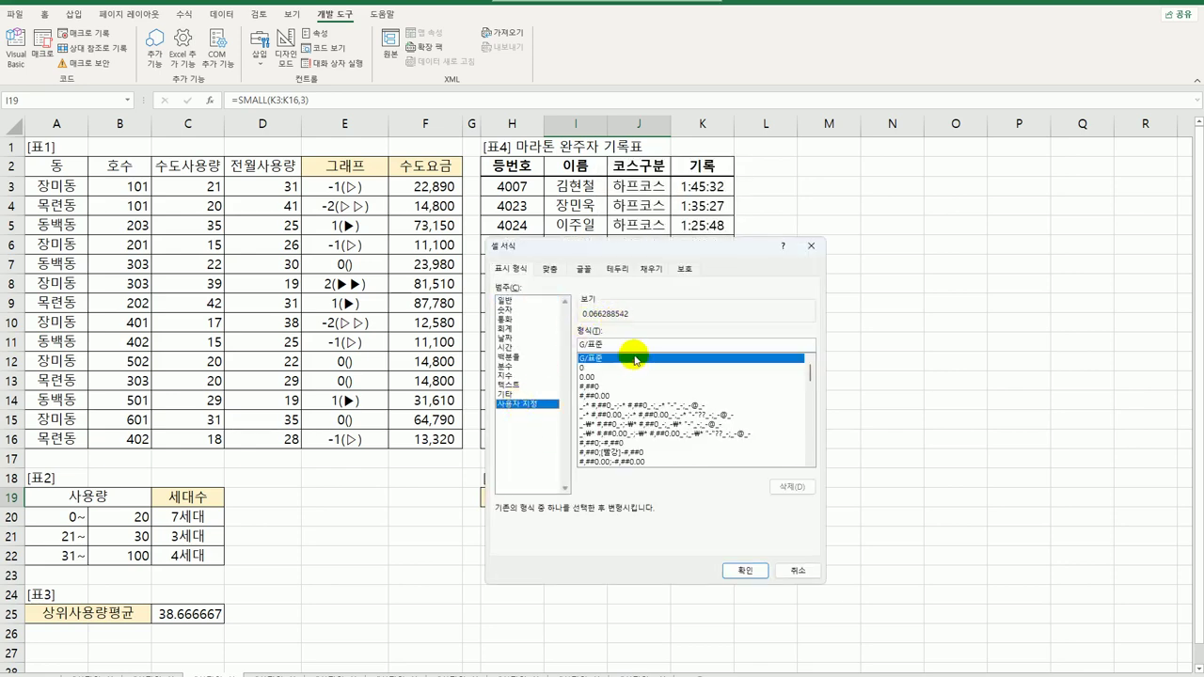
pyautogui.click(810, 246)
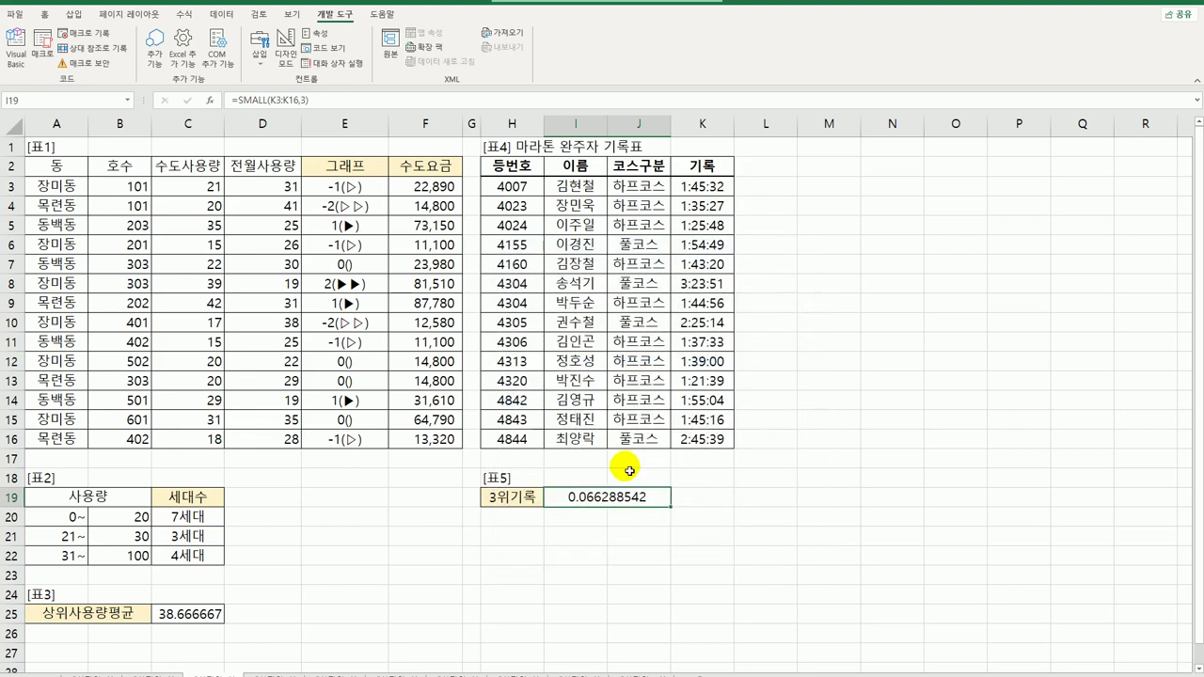
# Step: Wrap the SMALL formula in I19 with HOUR and append the text "시간 " with &
pyautogui.doubleClick(562, 502)
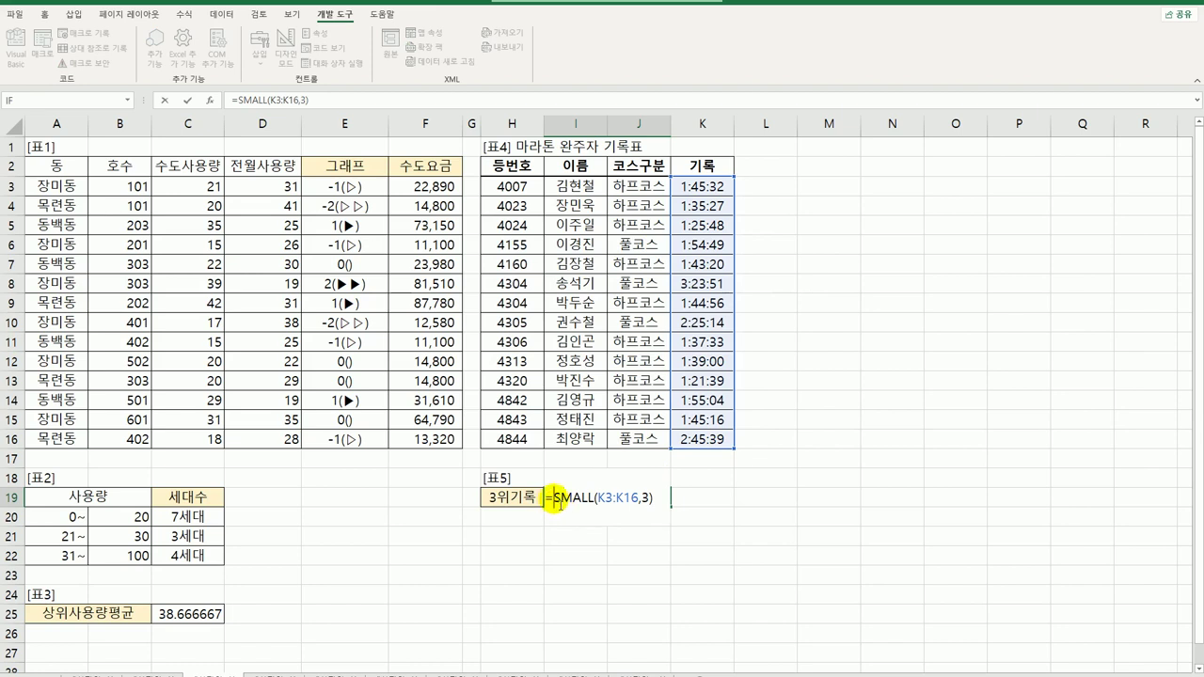
pyautogui.write('hour')
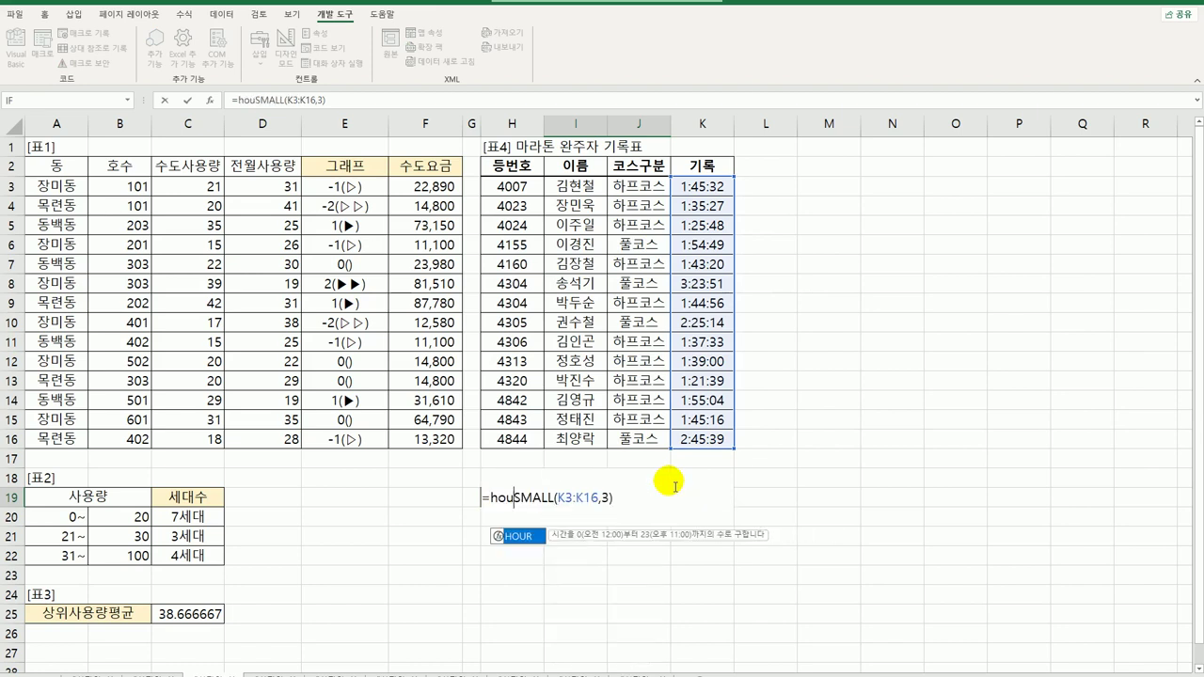
pyautogui.press('Tab')
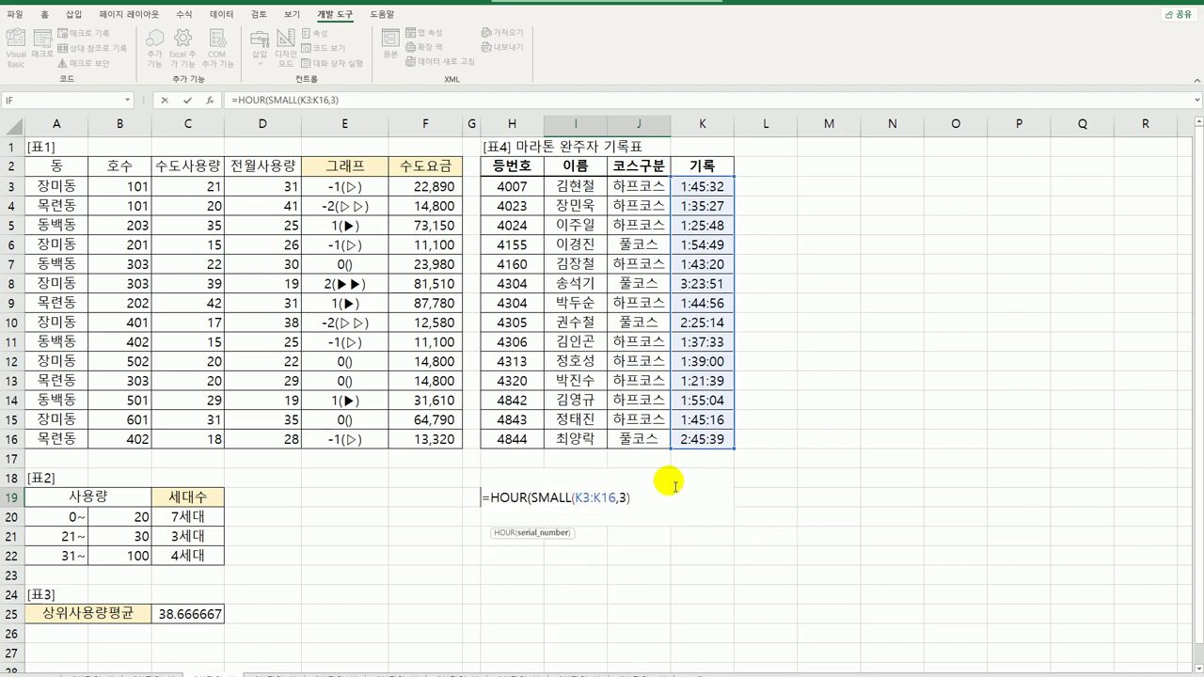
pyautogui.press('End')
pyautogui.write(')')
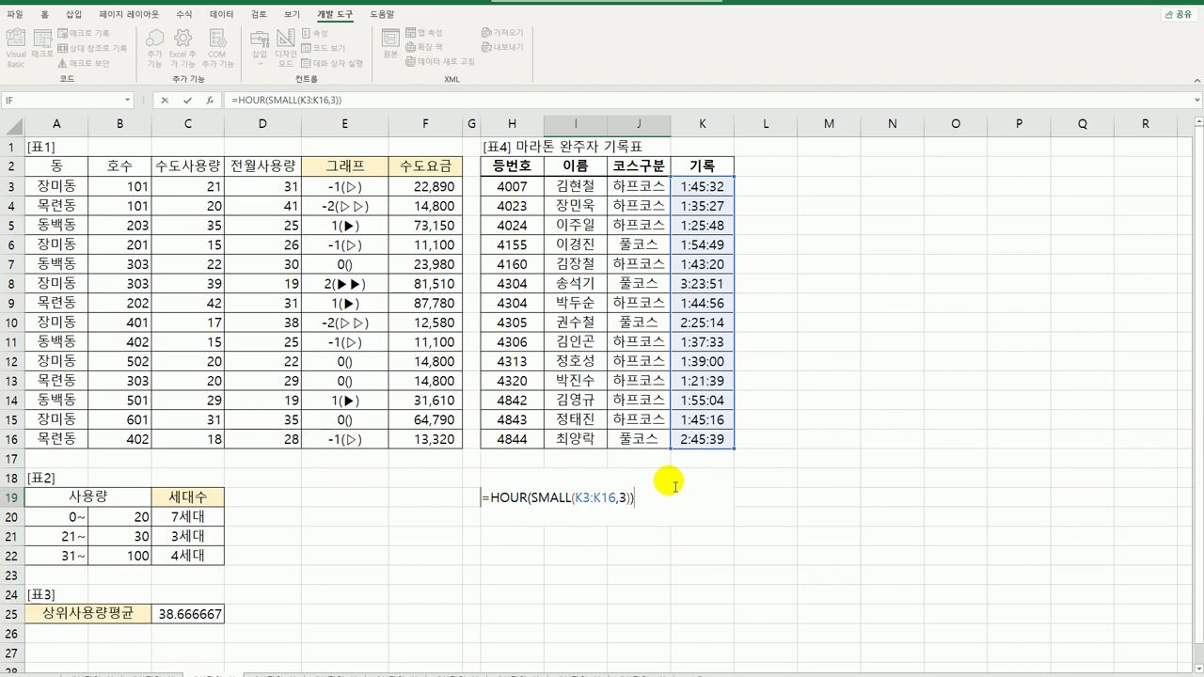
pyautogui.write('&"시간 "')
pyautogui.hotkey('ctrl', 'Return')
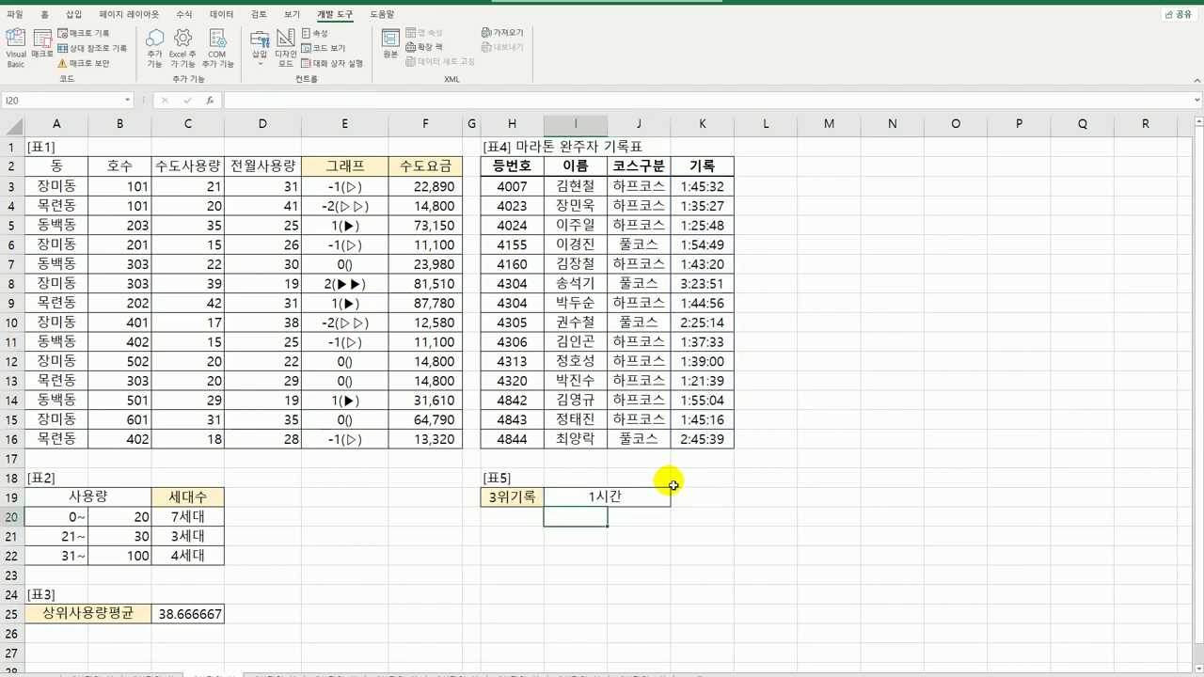
# Step: Copy the whole HOUR expression in I19 without the equals sign and append it to the formula after an &
pyautogui.press('F2')
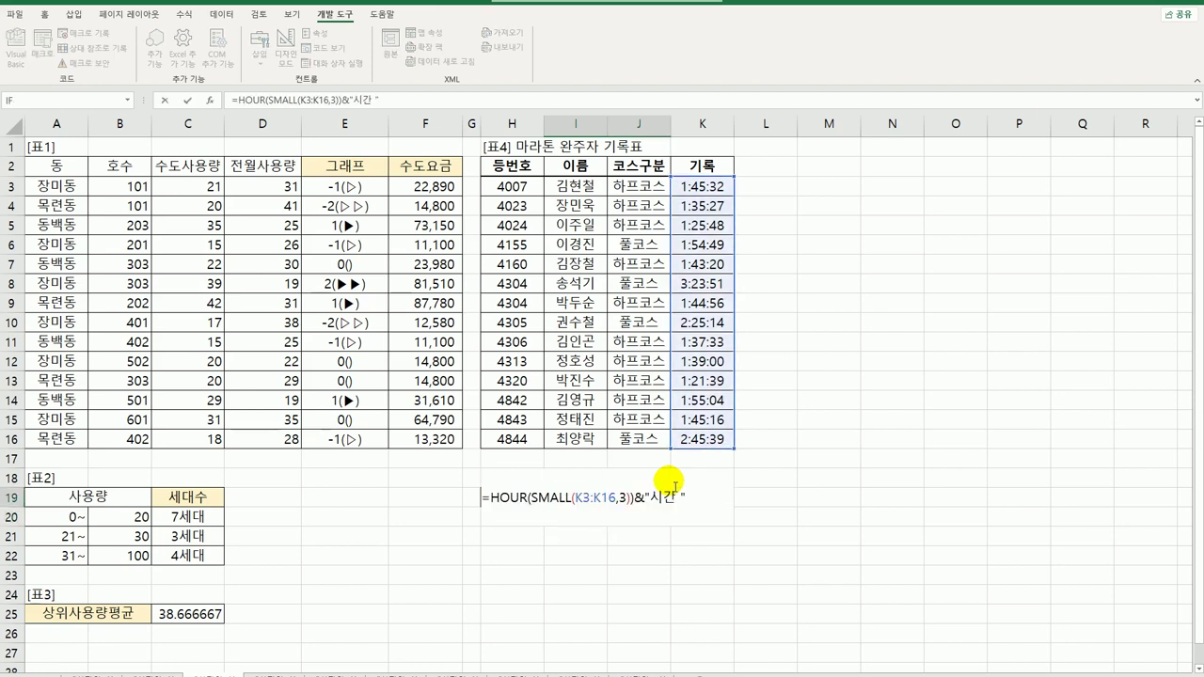
pyautogui.hotkey('shift', 'Home')
pyautogui.hotkey('shift', 'Right')
pyautogui.hotkey('ctrl', 'c')
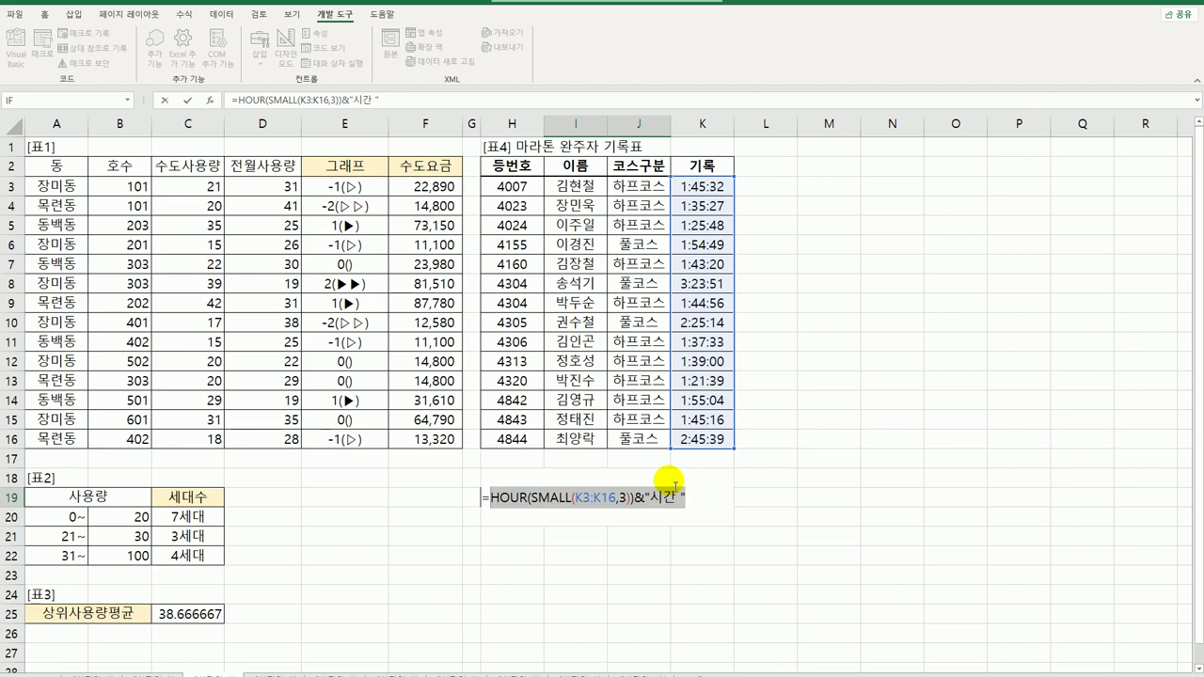
pyautogui.press('End')
pyautogui.write('&')
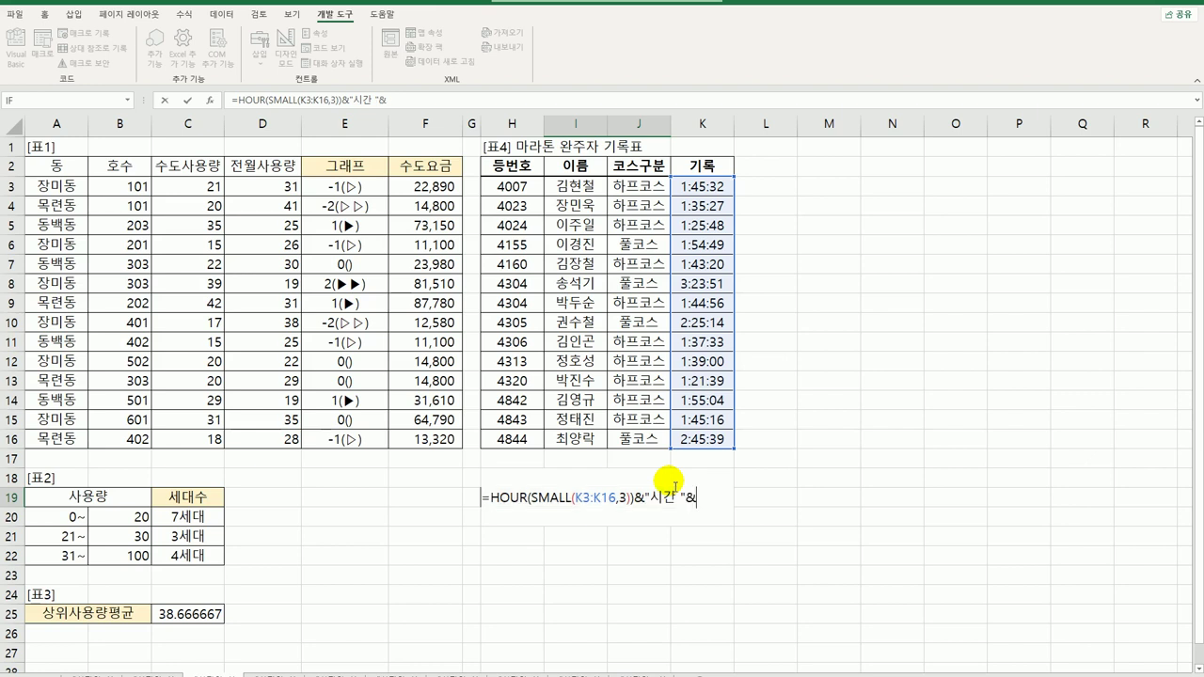
pyautogui.hotkey('ctrl', 'v')
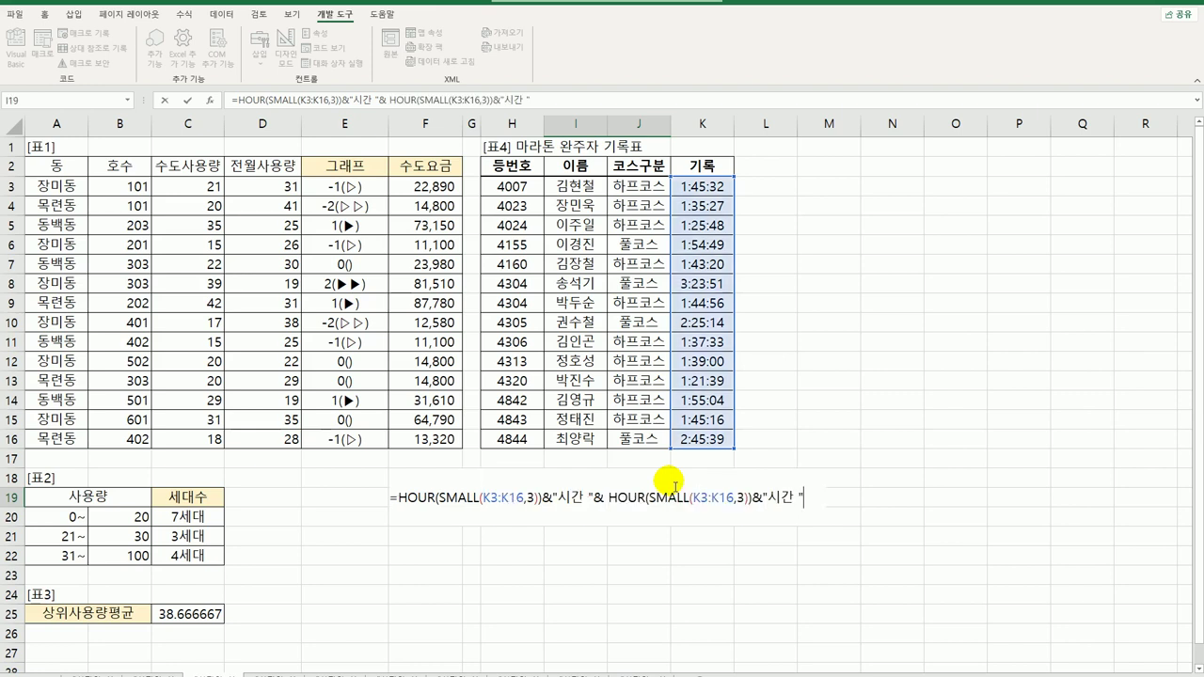
# Step: Change the second expression's function to MINUTE and its unit text to "분 ", ending the formula with another &
pyautogui.moveTo(608, 498); pyautogui.dragTo(646, 499)
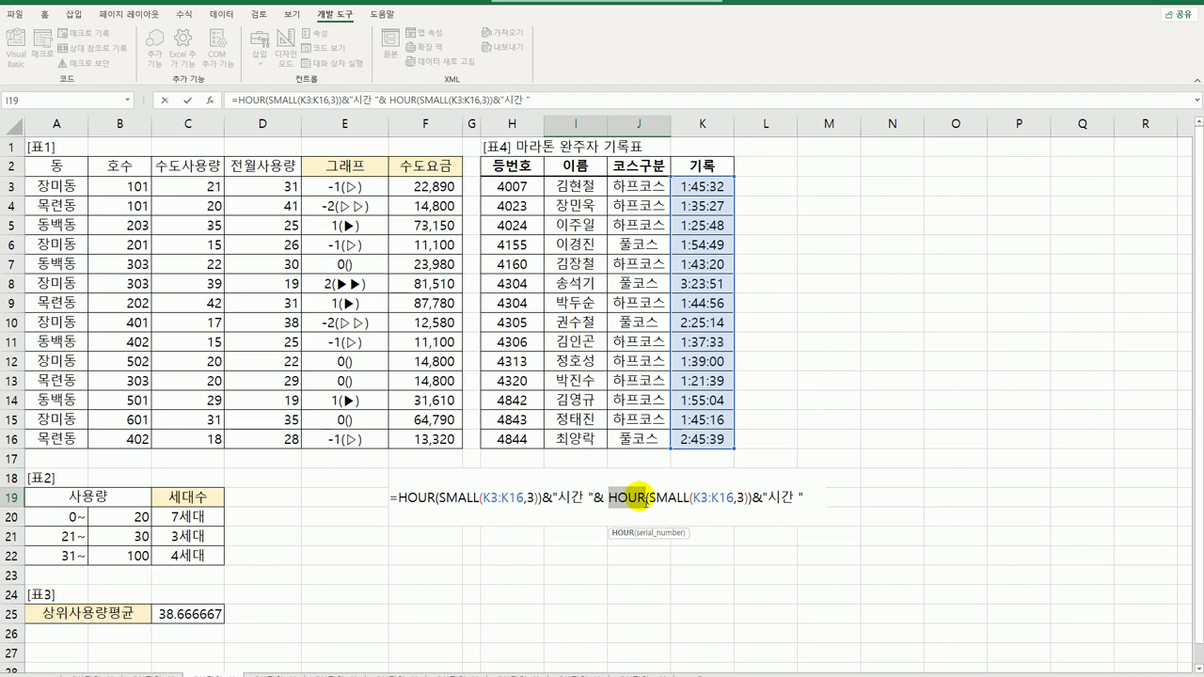
pyautogui.write('minu')
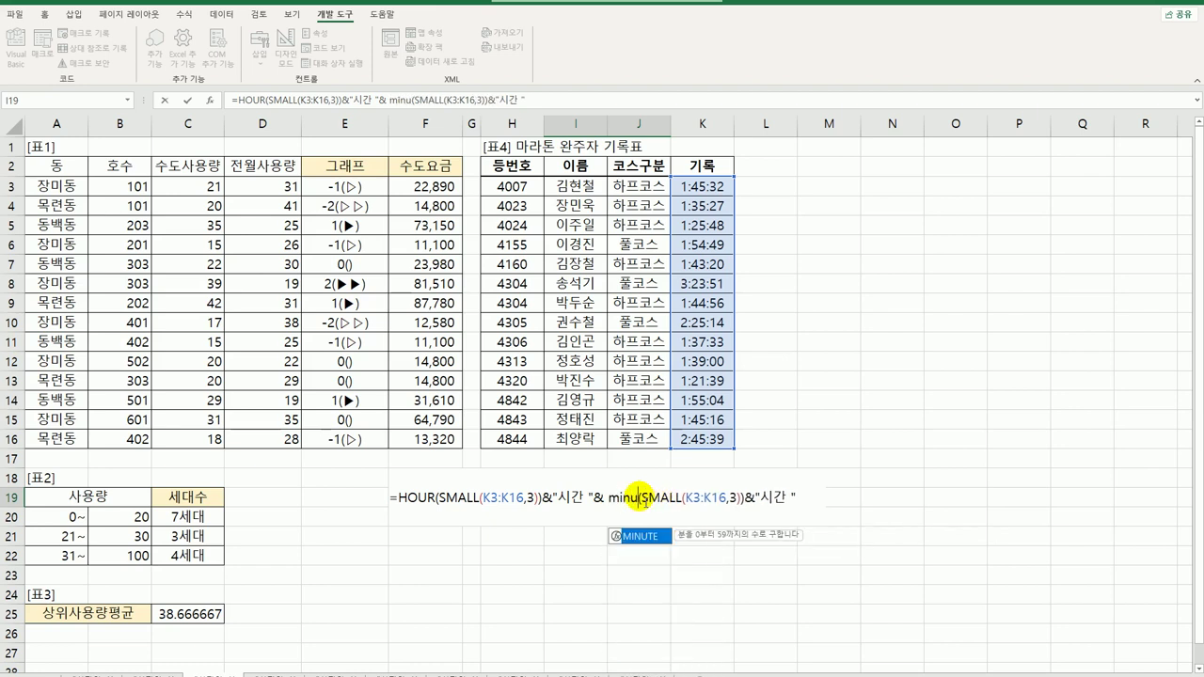
pyautogui.press('Tab')
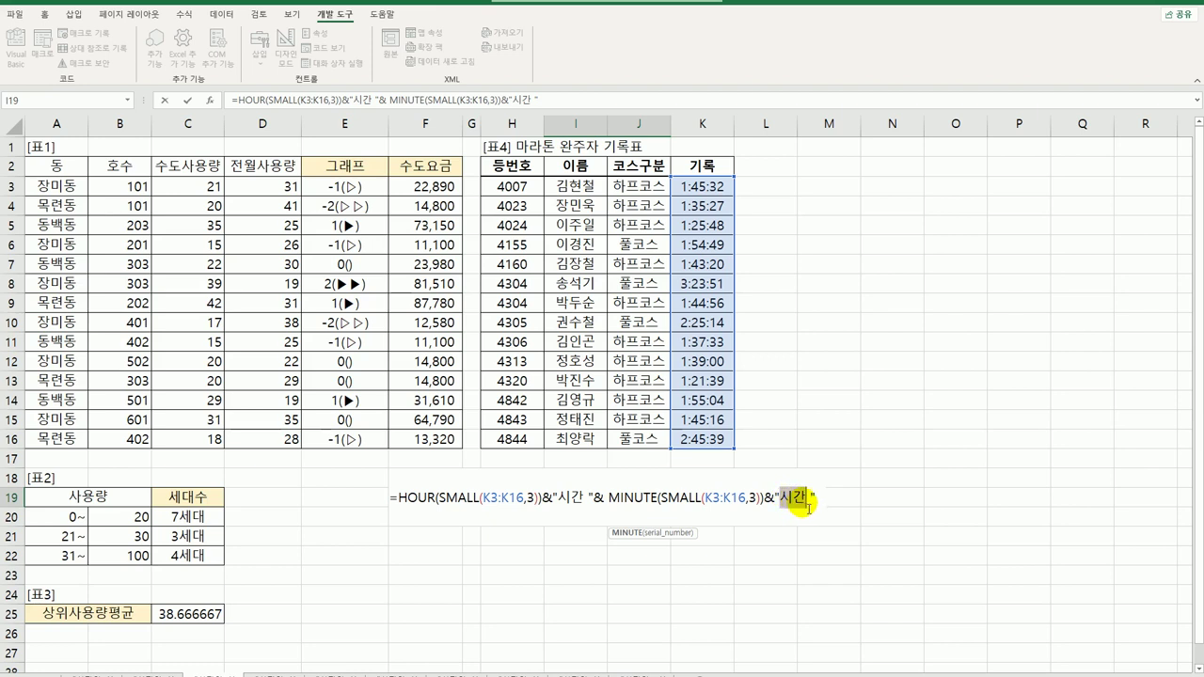
pyautogui.doubleClick(801, 501)
pyautogui.write('q')
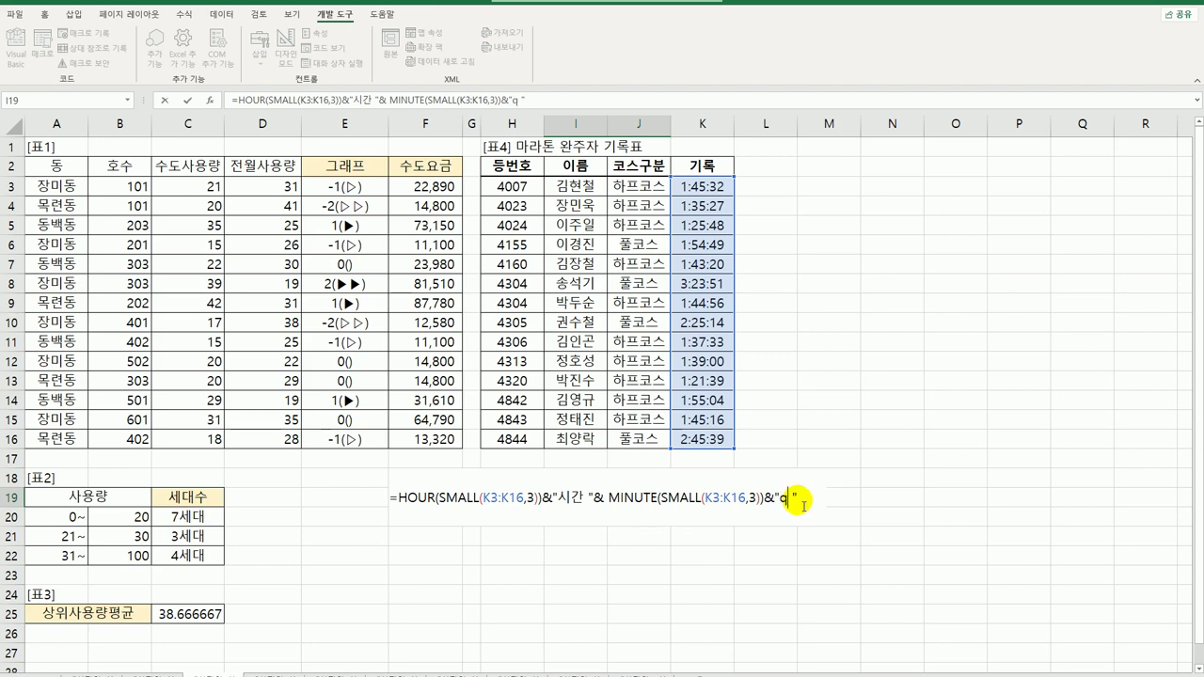
pyautogui.press('BackSpace')
pyautogui.write('분 "&')
# Step: Append a third copy of the HOUR expression to the formula and change its function to SECOND
pyautogui.hotkey('ctrl', 'v')
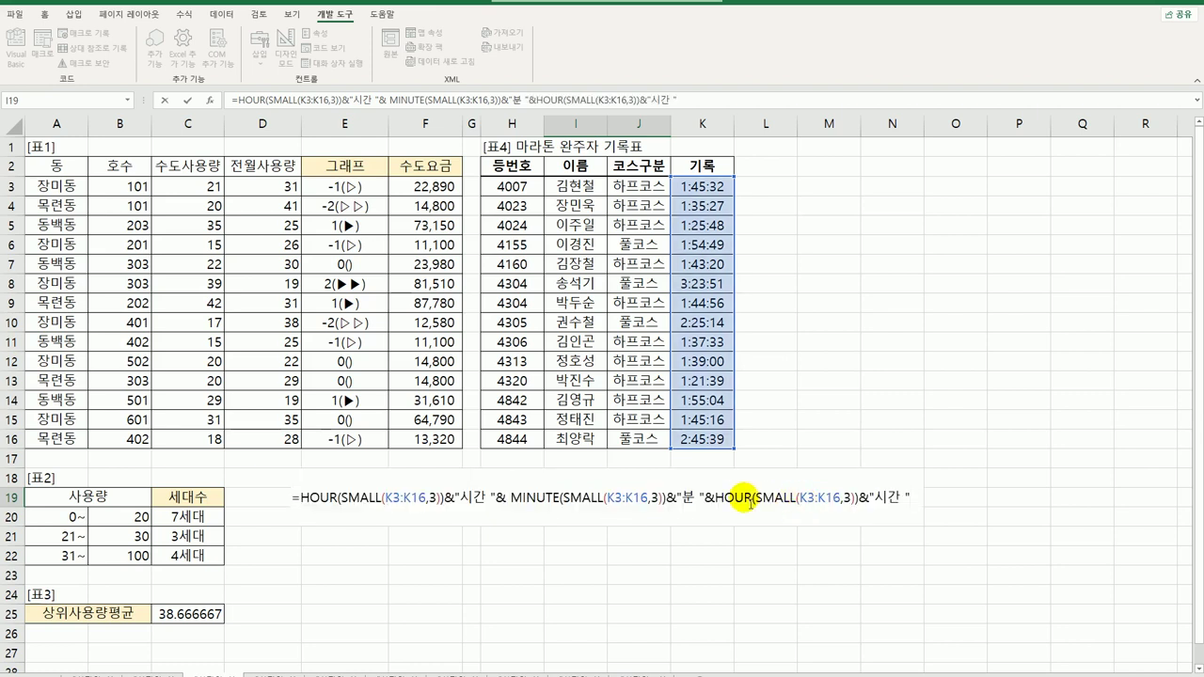
pyautogui.moveTo(717, 495); pyautogui.dragTo(752, 499)
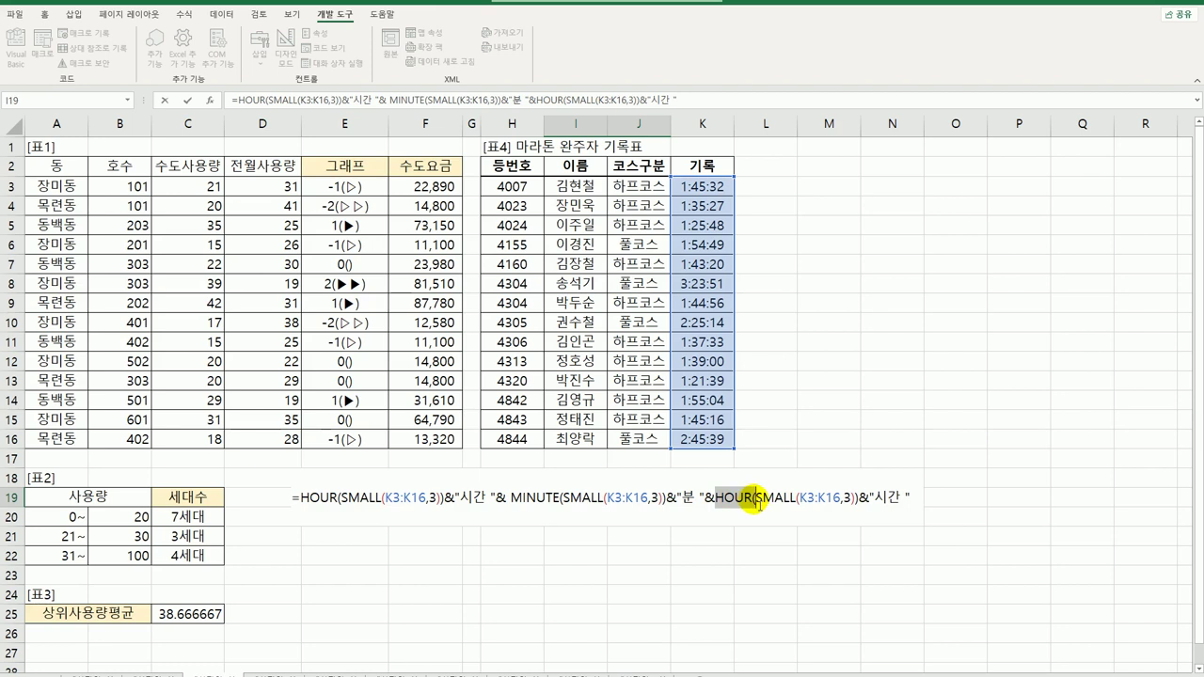
pyautogui.write('sec')
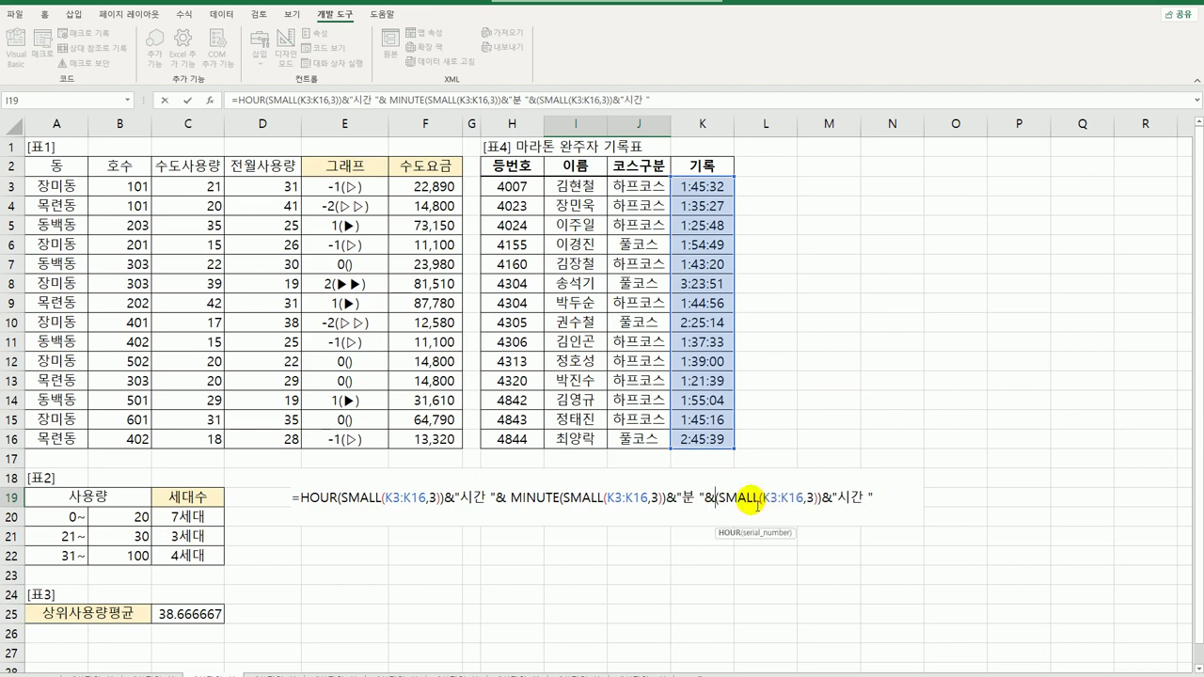
pyautogui.write('ond')
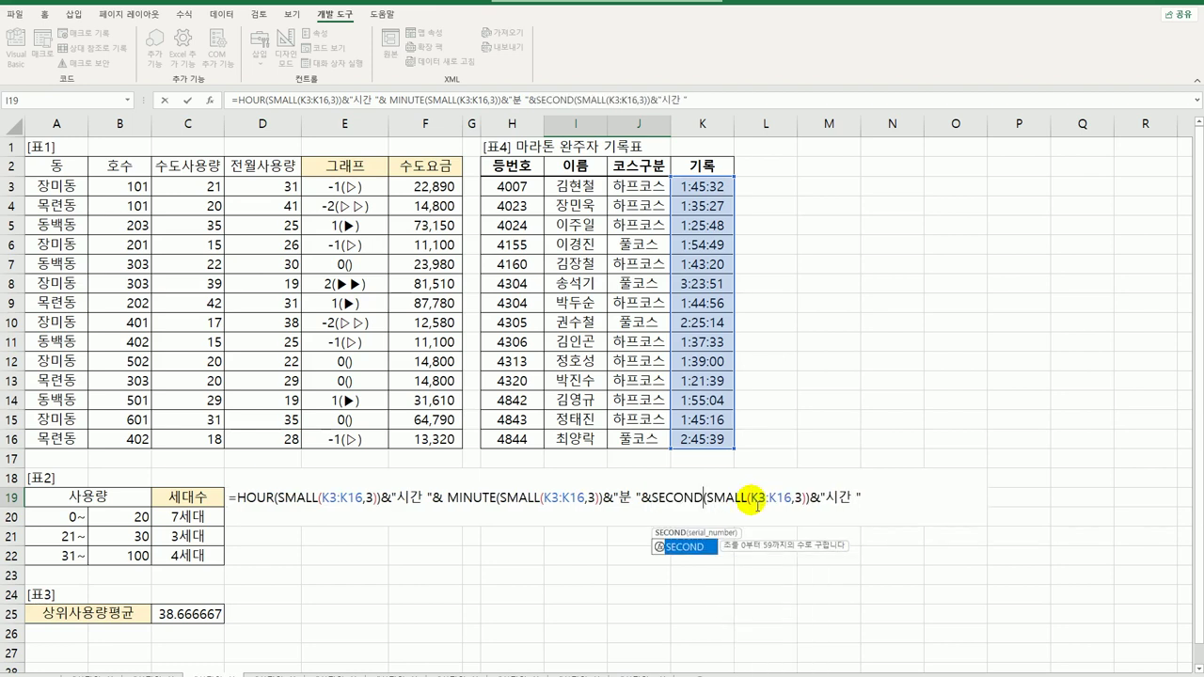
# Step: Change the last unit text in the I19 formula to "초", enter the formula, and check its result against the records in 표4
pyautogui.press('End')
pyautogui.press('Left')
pyautogui.hotkey('shift', 'Left')
pyautogui.hotkey('shift', 'Left')
pyautogui.hotkey('shift', 'Left')
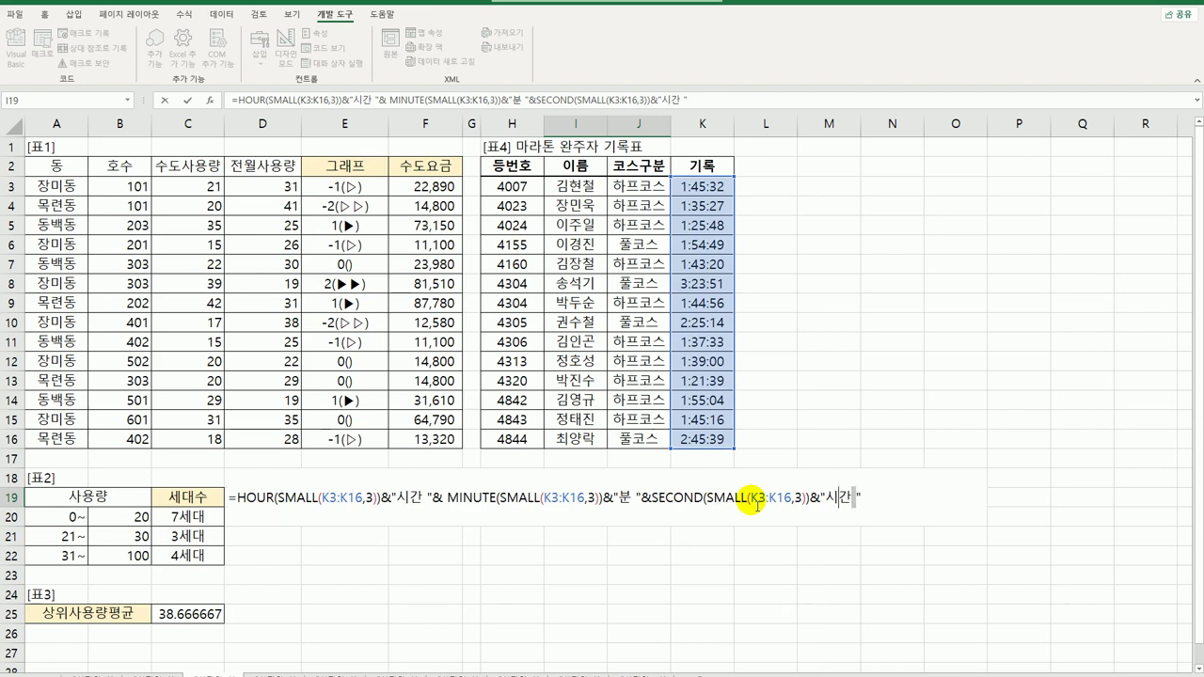
pyautogui.write('초')
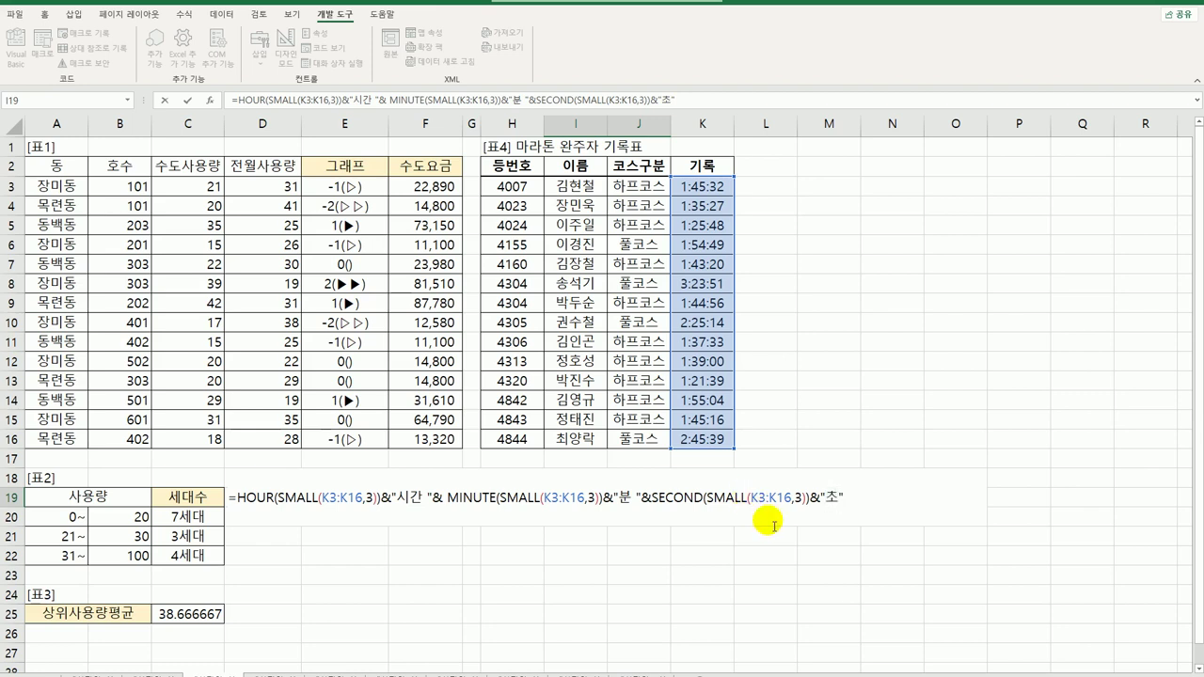
pyautogui.click(853, 503)
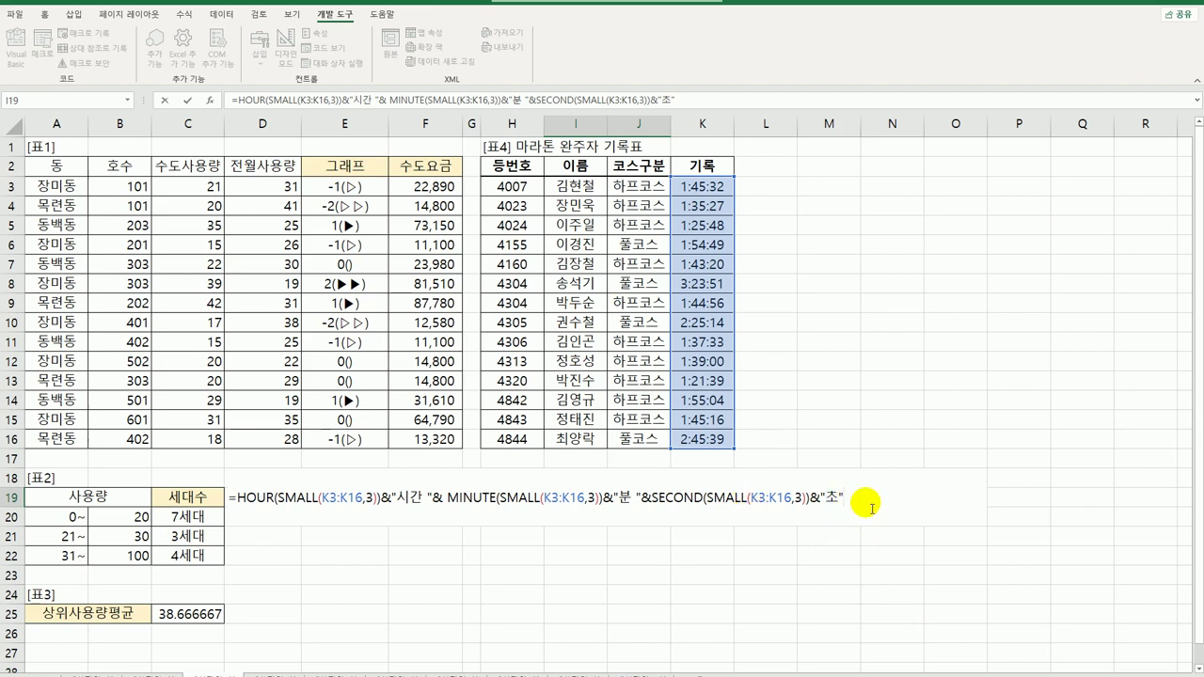
pyautogui.press('Return')
pyautogui.click(621, 499)
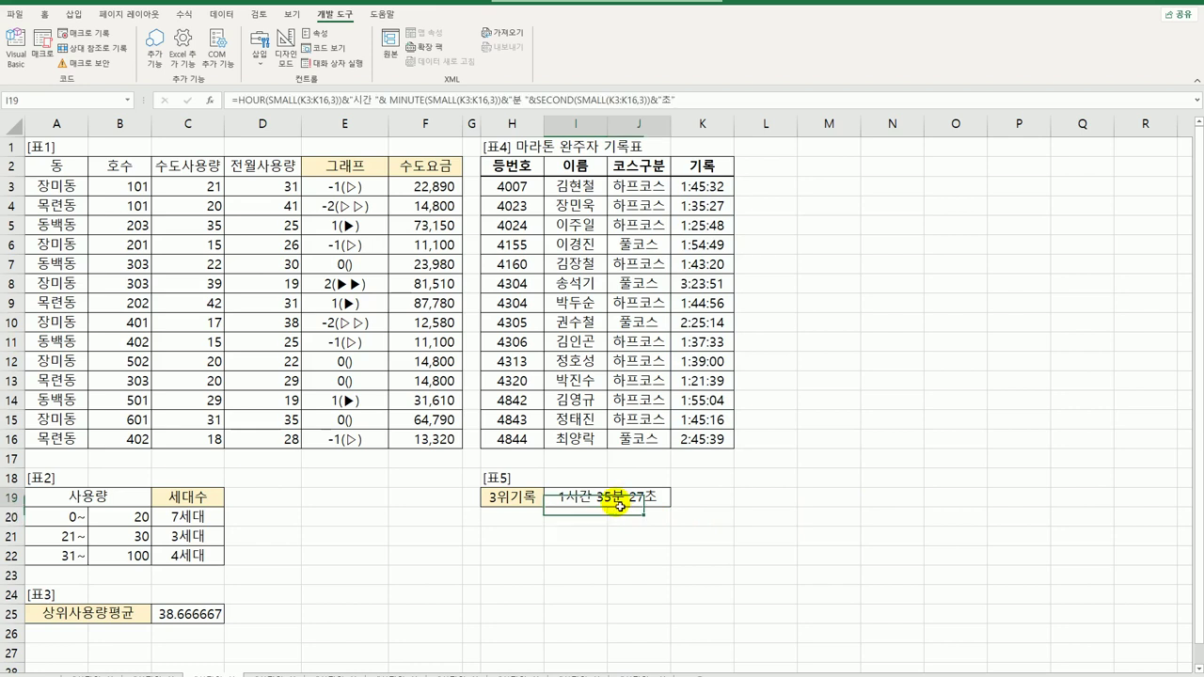
pyautogui.click(706, 205)
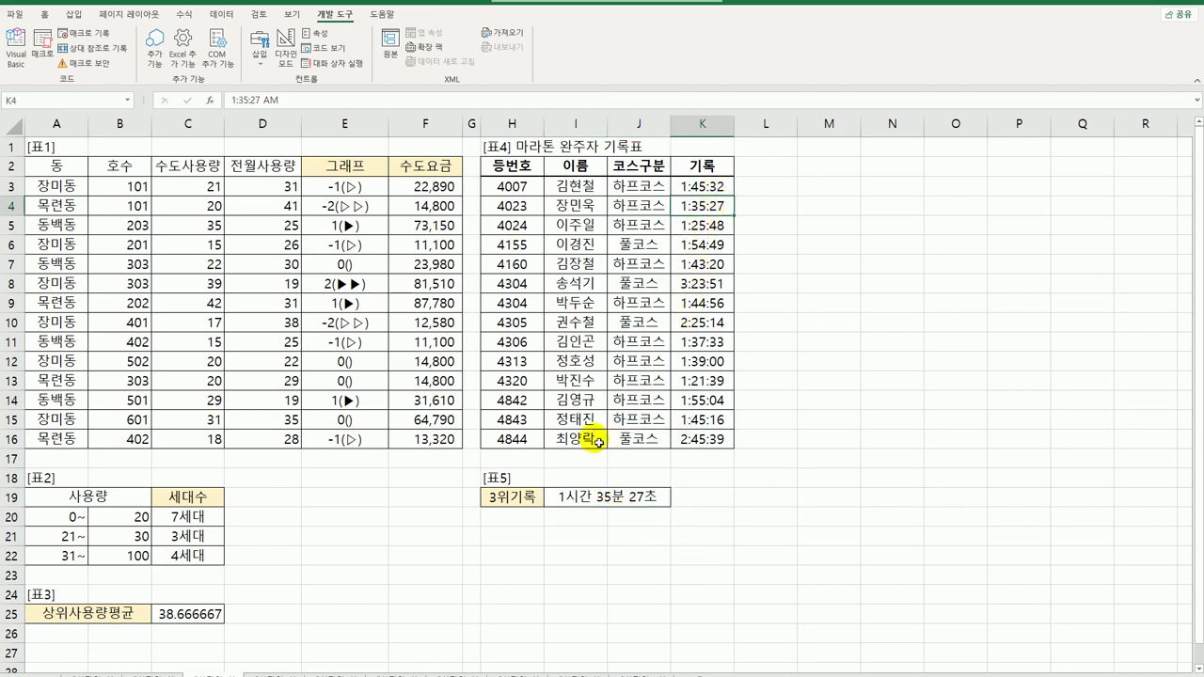
pyautogui.click(656, 504)
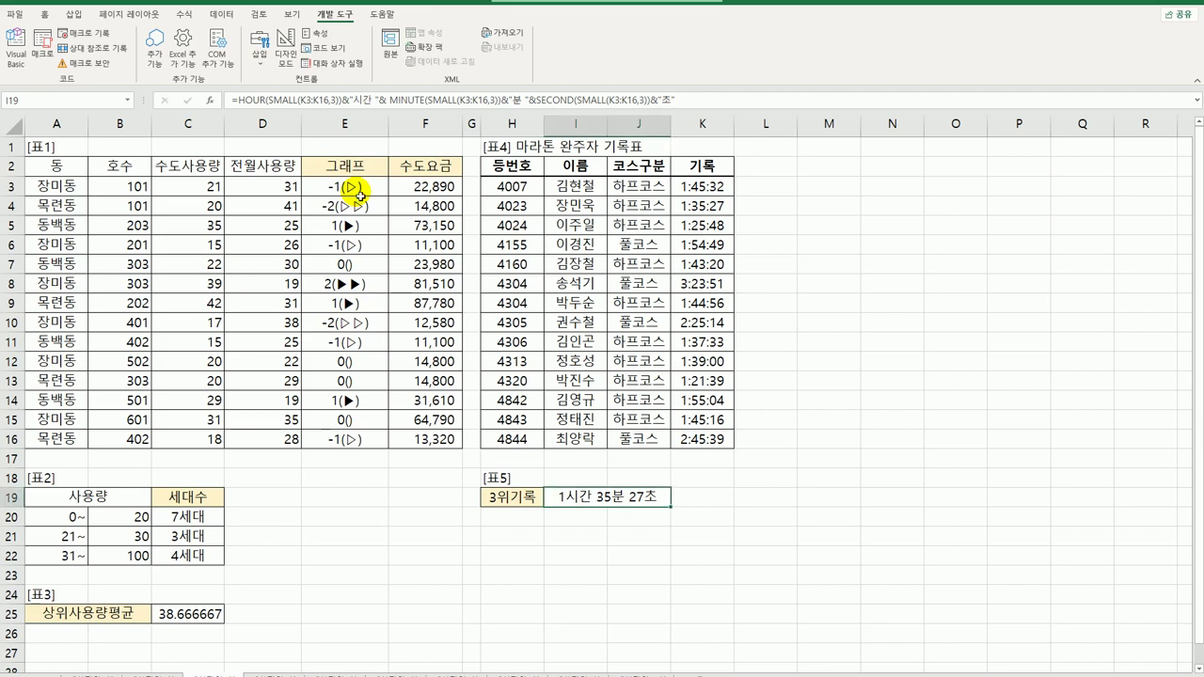
# Step: Replace the ▷ symbol in the second REPT of the 그래프 formula in E3 with ◁ and enter the formula
pyautogui.click(357, 194)
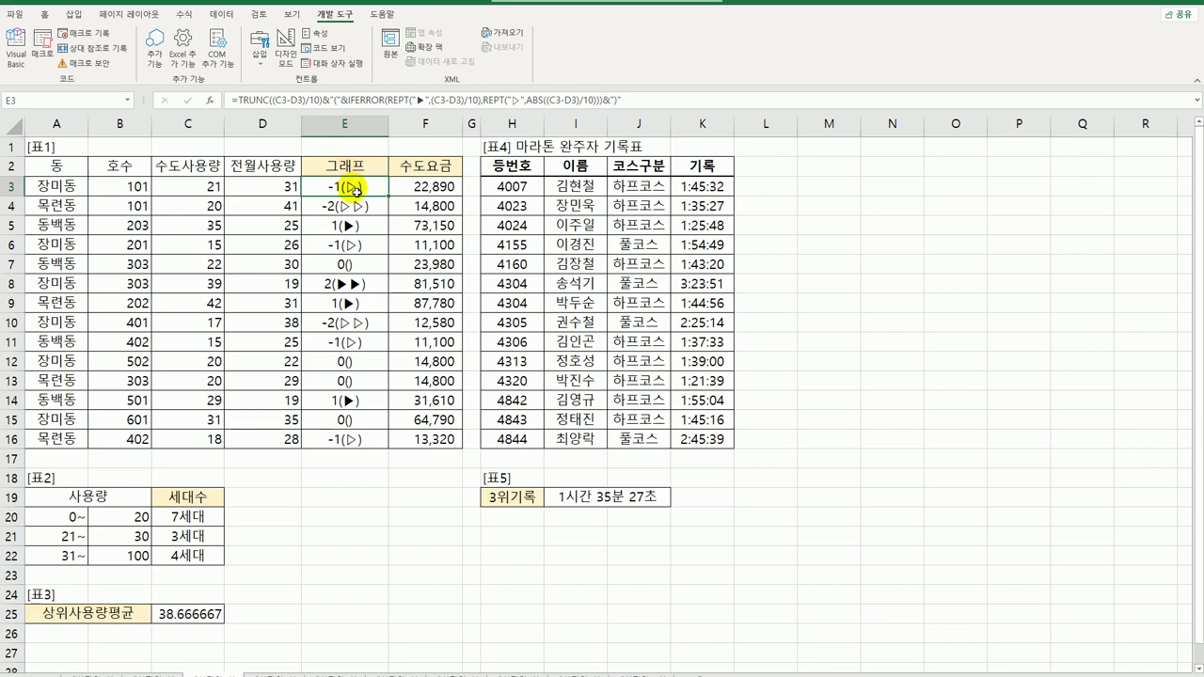
pyautogui.doubleClick(355, 189)
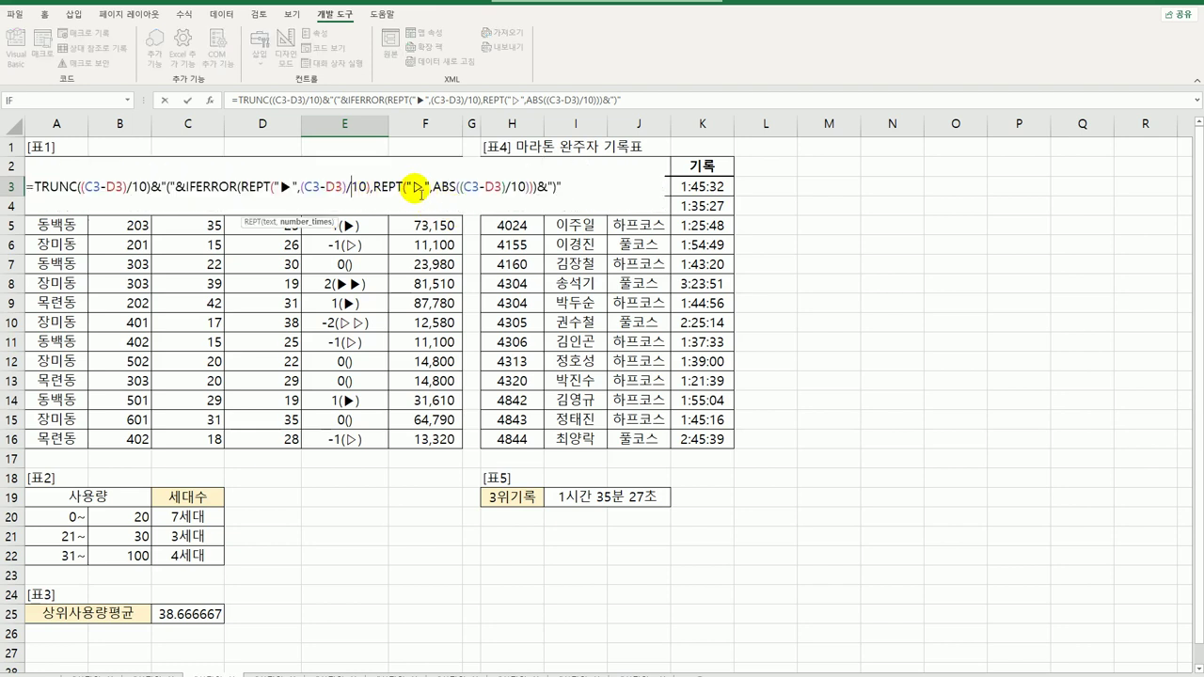
pyautogui.doubleClick(421, 188)
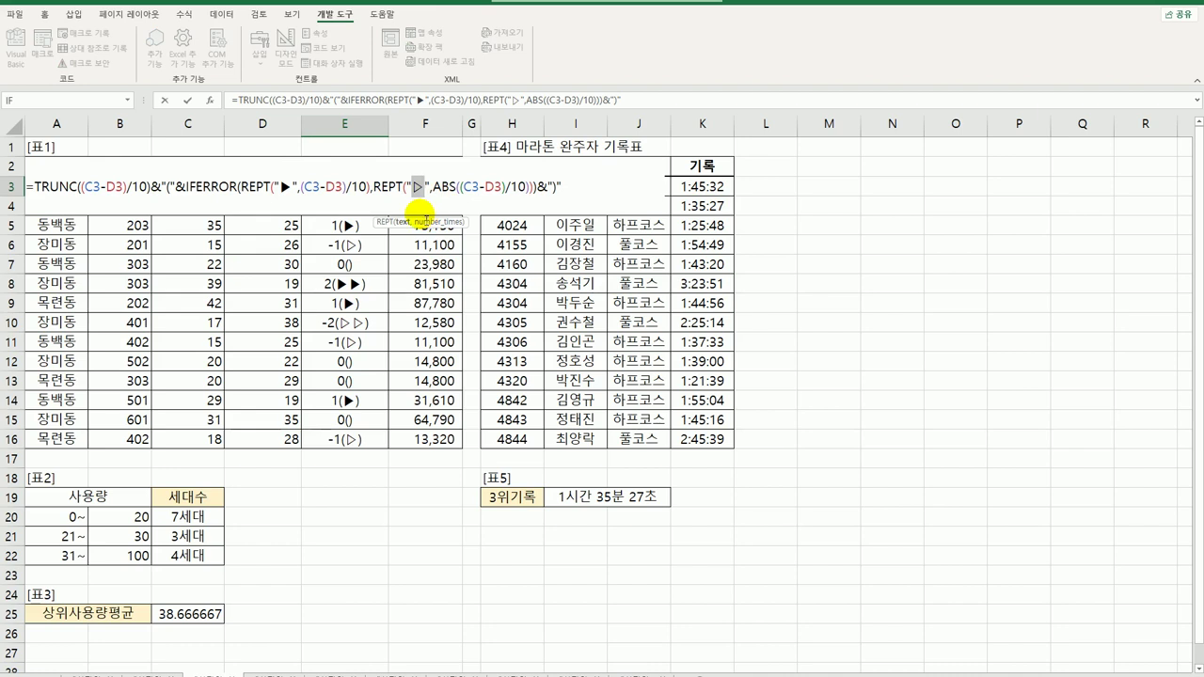
pyautogui.press('Delete')
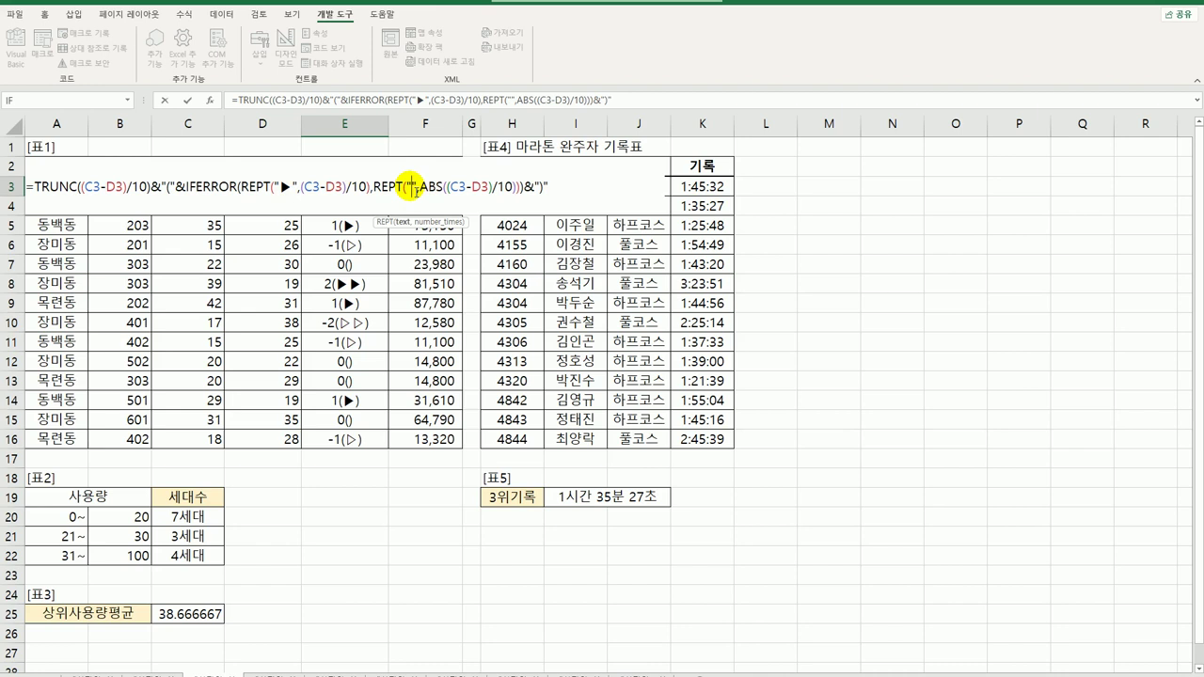
pyautogui.click(412, 187)
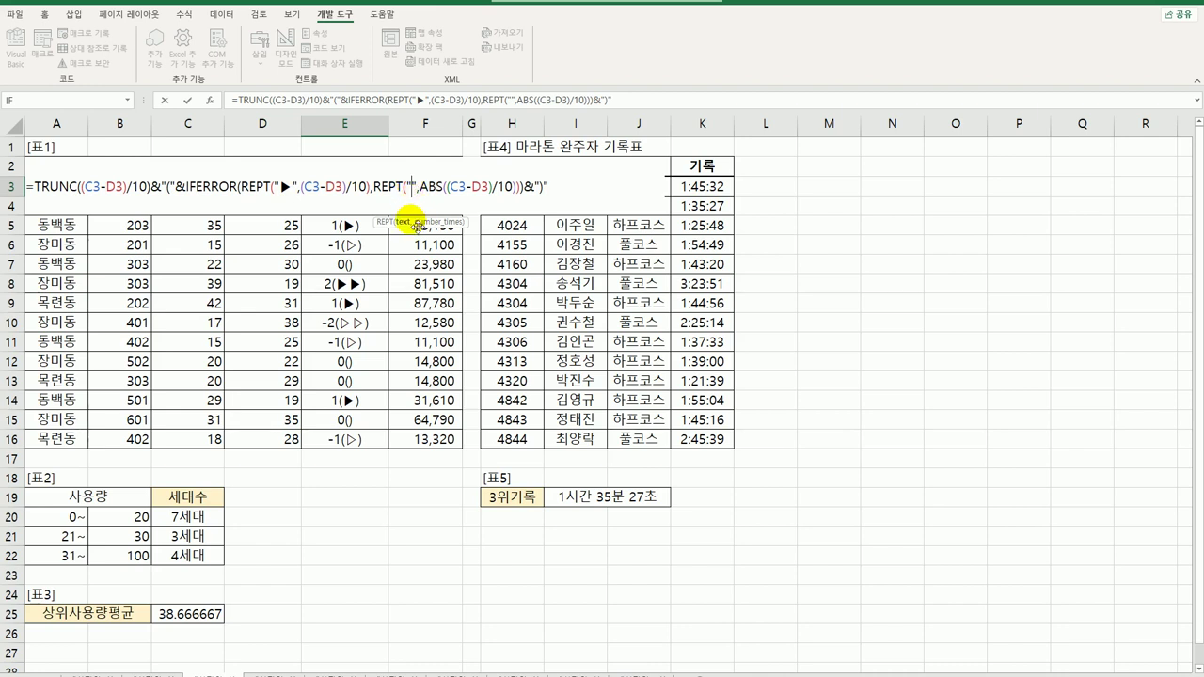
pyautogui.write('ㅁ')
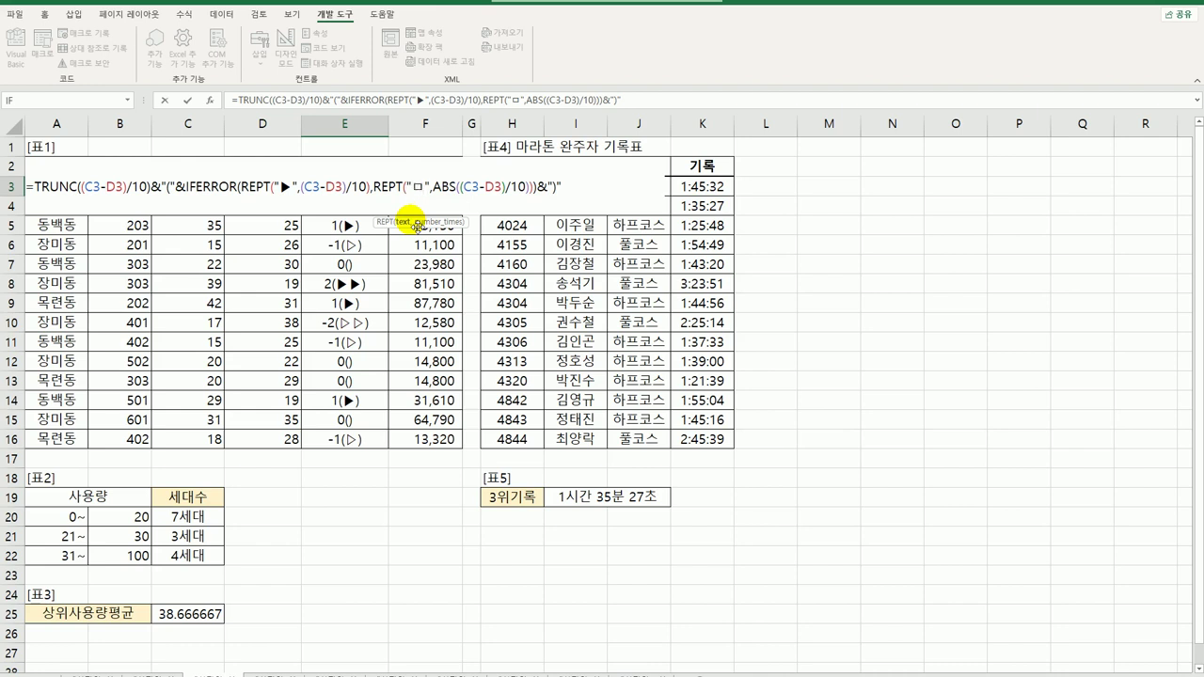
pyautogui.press('Hangul_Hanja')
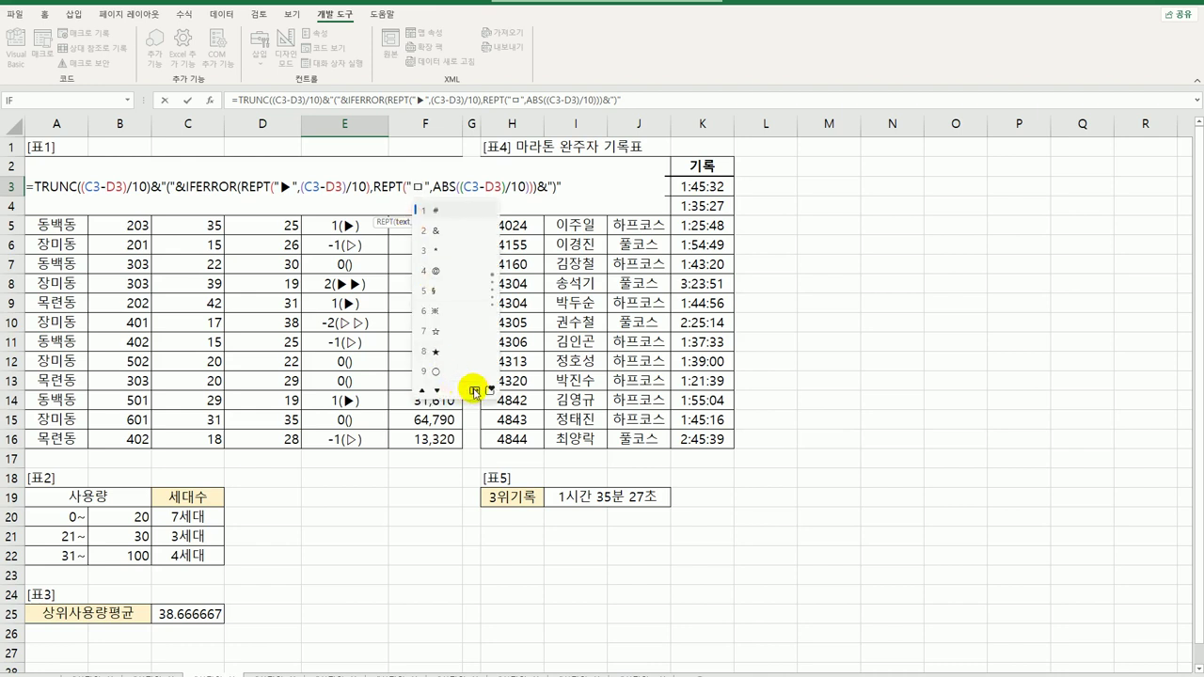
pyautogui.click(473, 390)
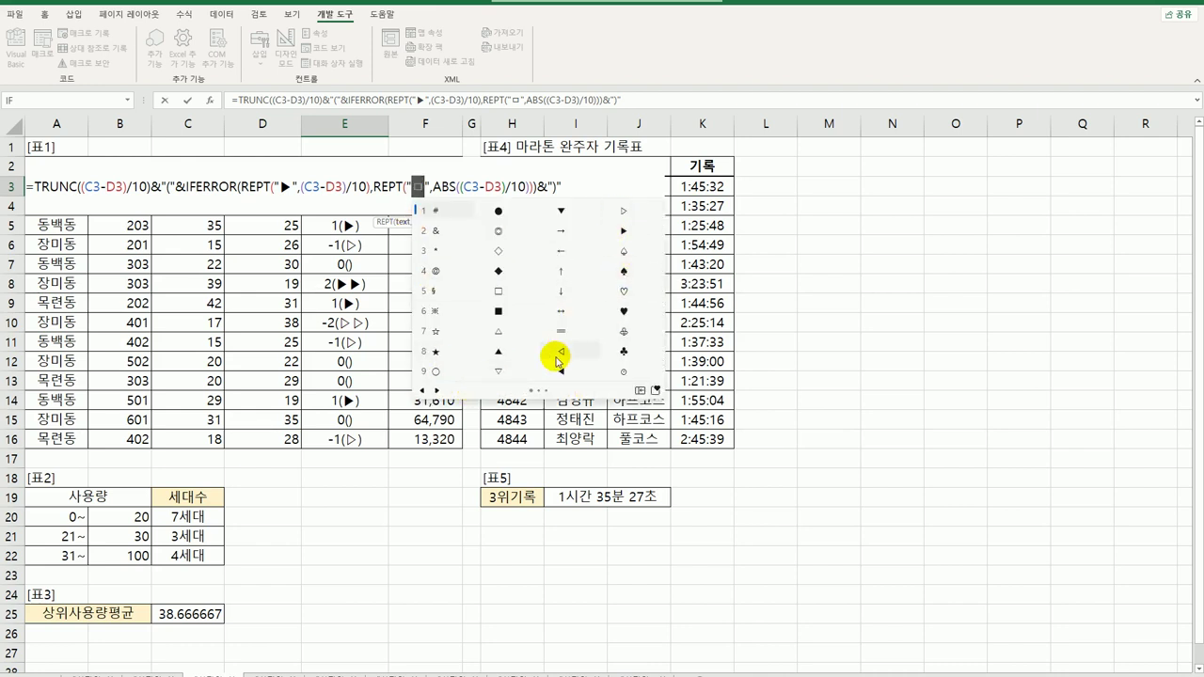
pyautogui.click(561, 353)
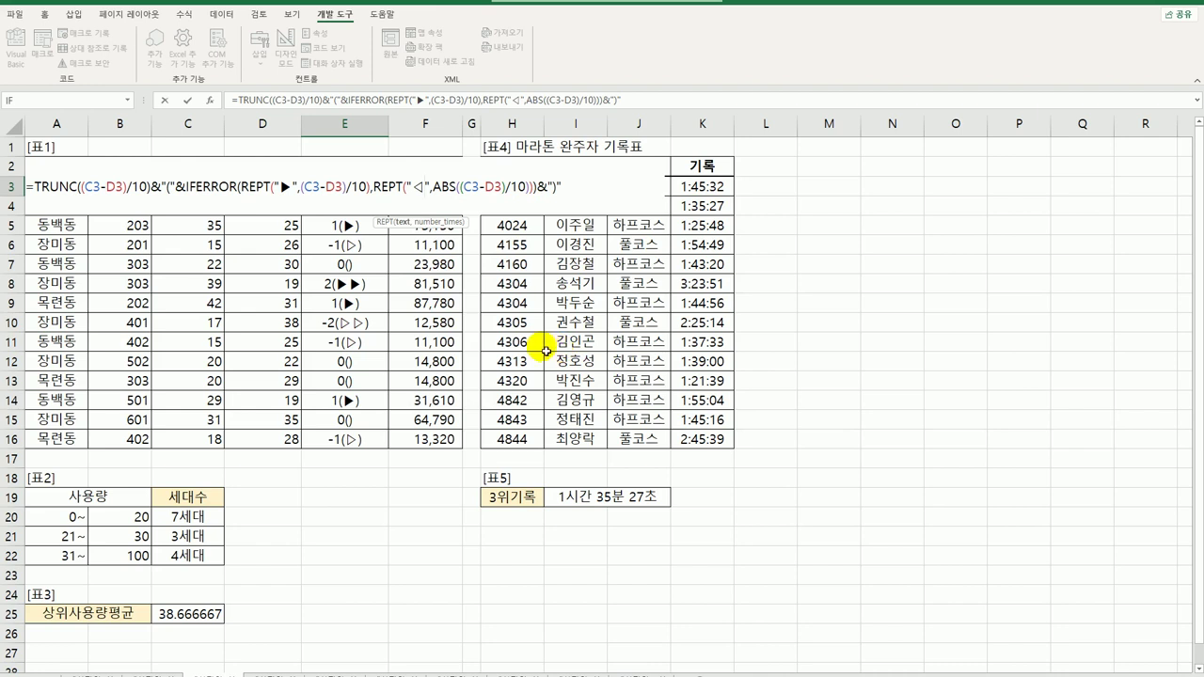
pyautogui.press('Return')
# Step: Fill the corrected 그래프 formula from E3 down to E16
pyautogui.click(339, 185)
pyautogui.moveTo(387, 196)
pyautogui.mouseDown()
pyautogui.moveTo(349, 367)
pyautogui.moveTo(348, 442)
pyautogui.moveTo(367, 441)
pyautogui.mouseUp()
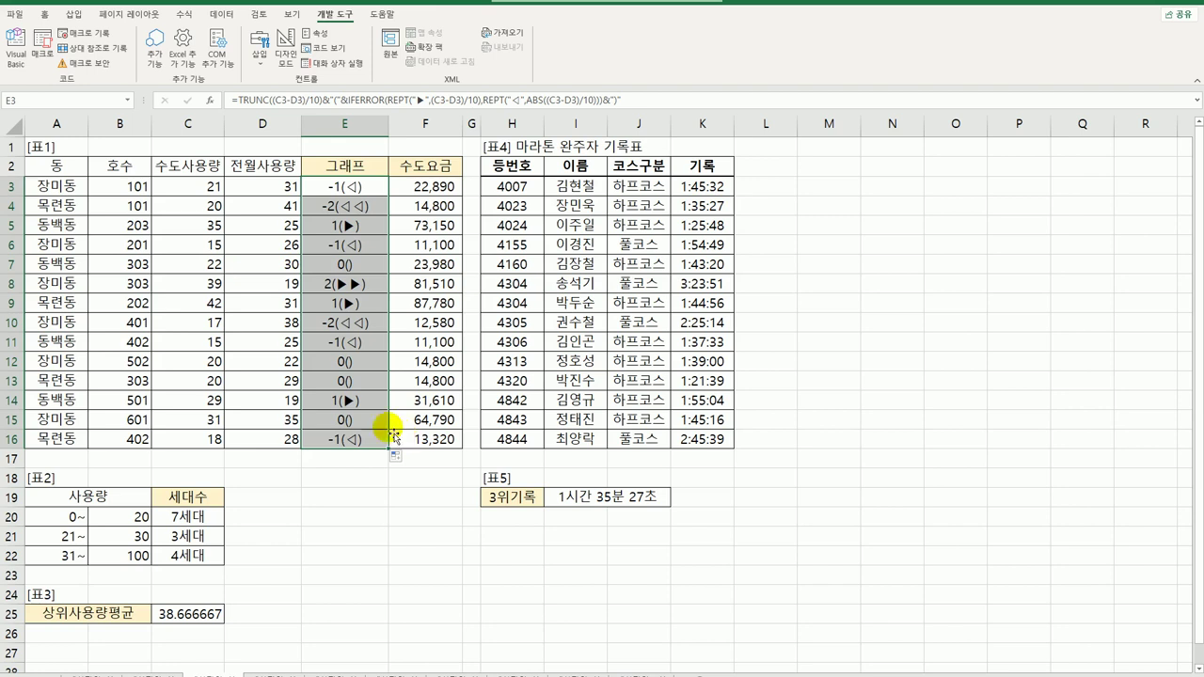
pyautogui.click(376, 440)
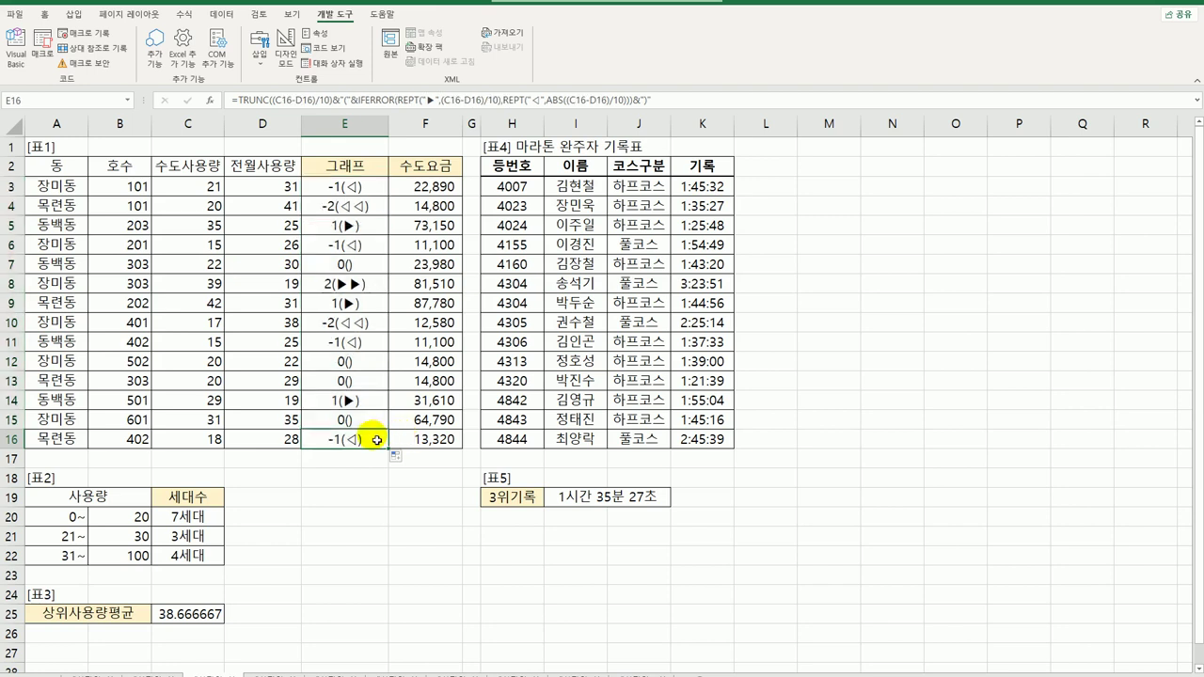